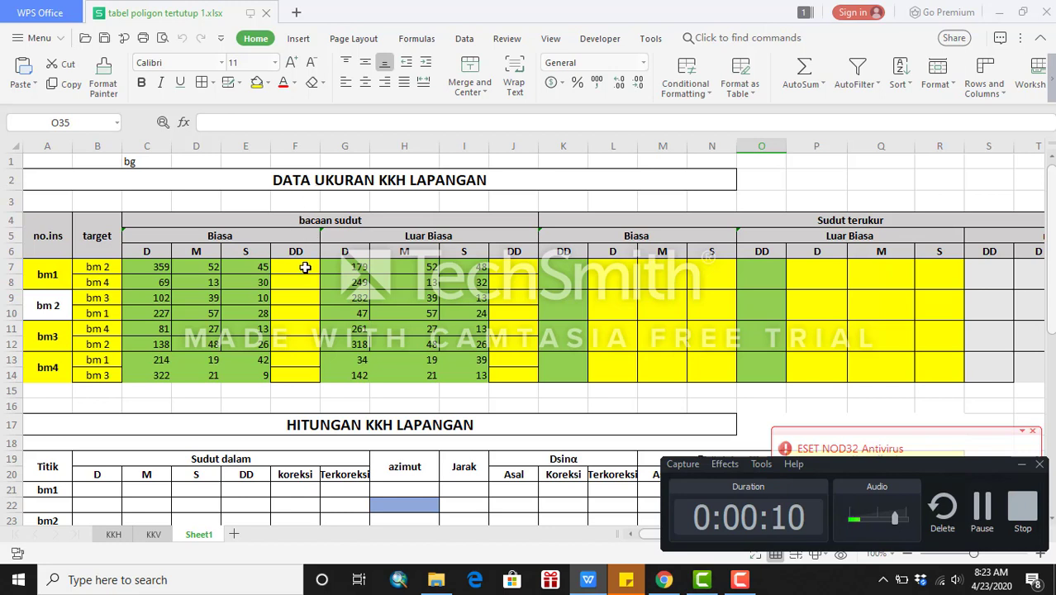
Switch to the browser window playing the YouTube music video and lower the system speaker volume to 14.
left_click(302, 266)
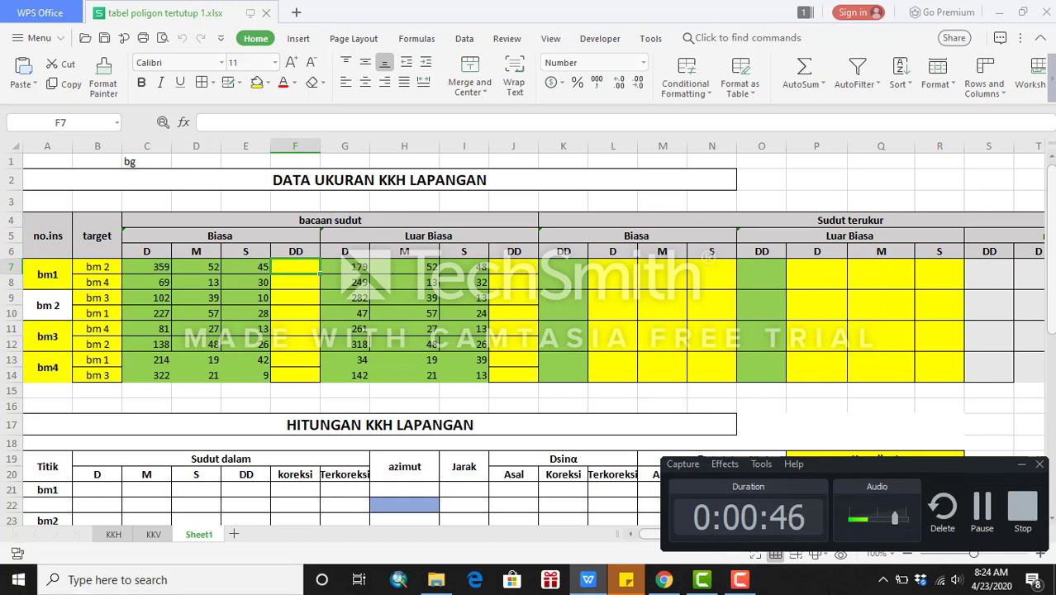
left_click(661, 581)
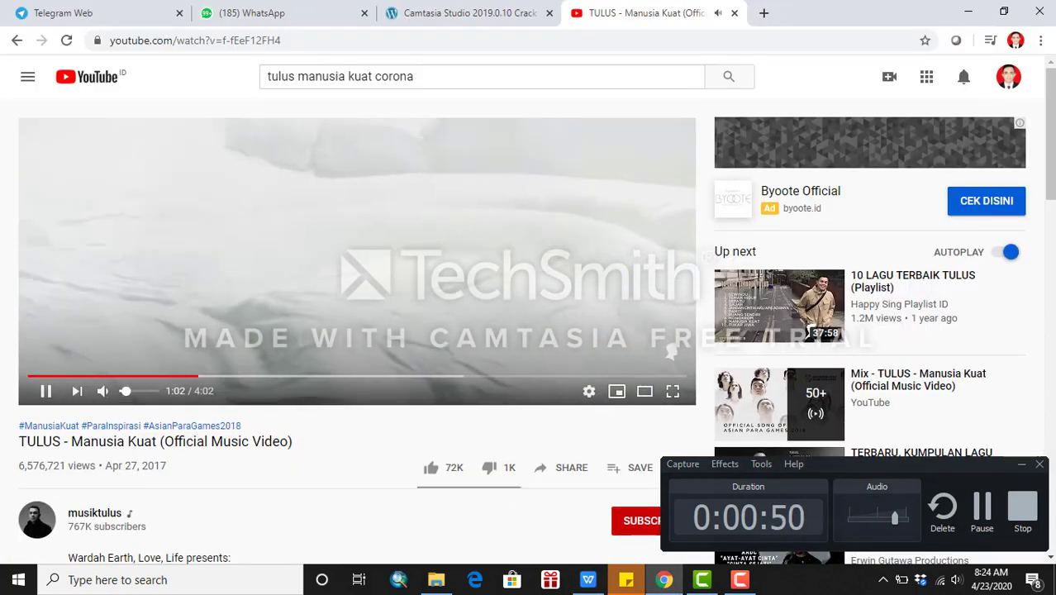
left_click(955, 582)
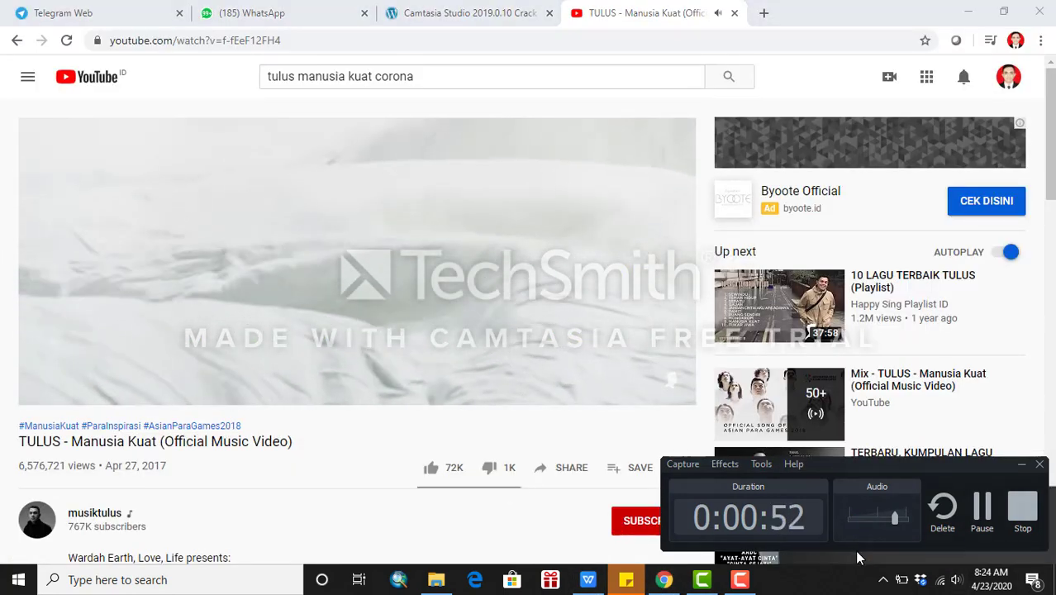
left_click_drag(912, 472, 943, 258)
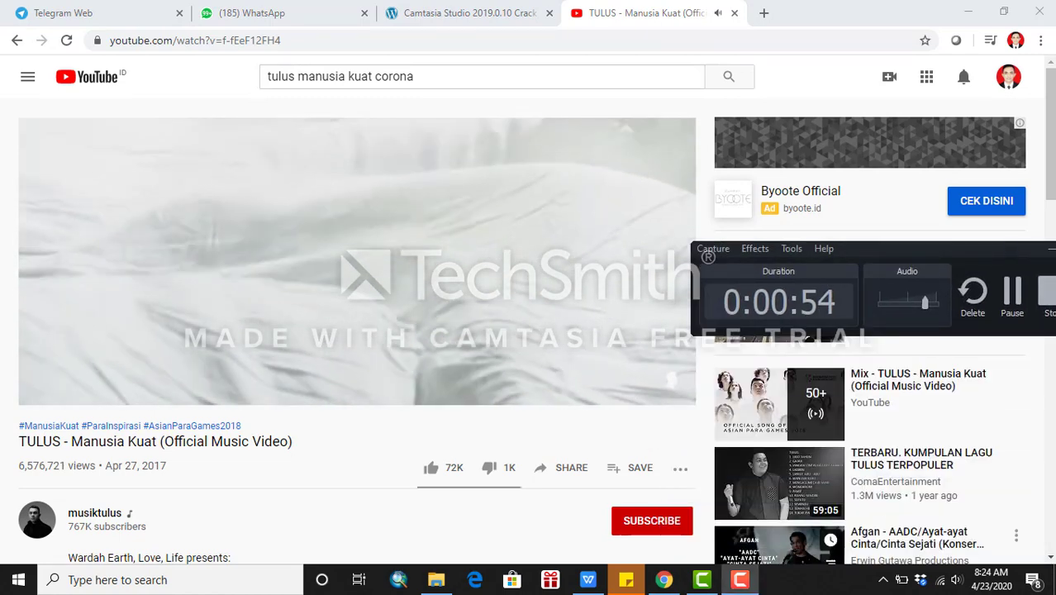
left_click(958, 582)
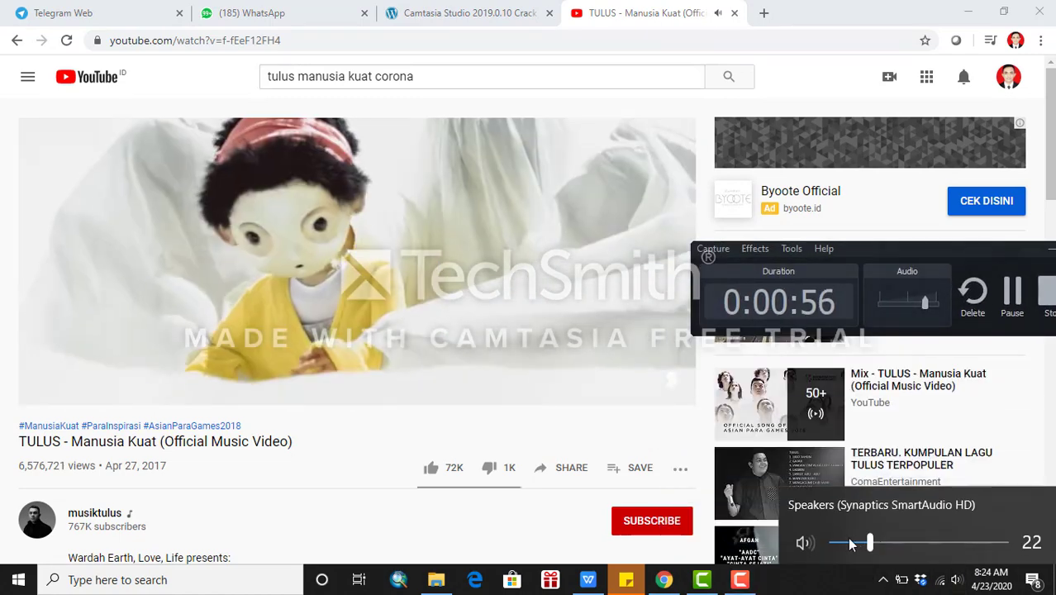
left_click(856, 547)
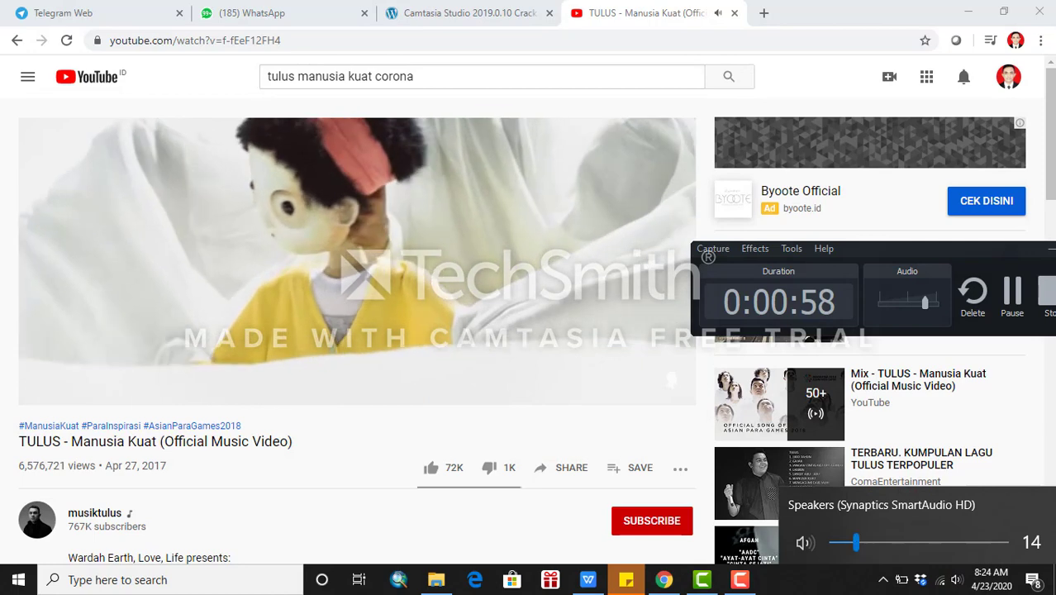
left_click(250, 12)
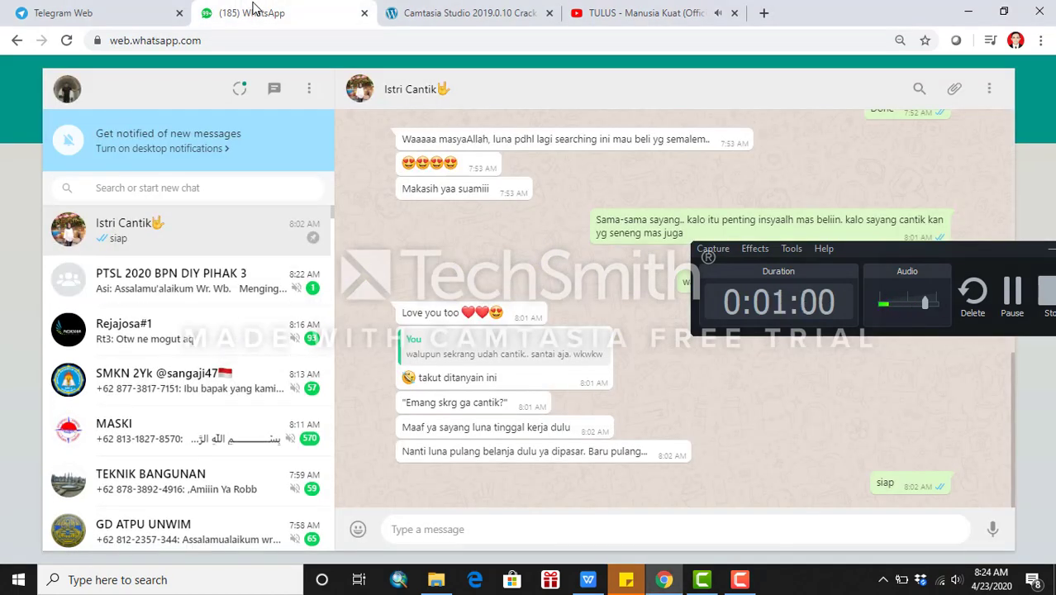
left_click(246, 291)
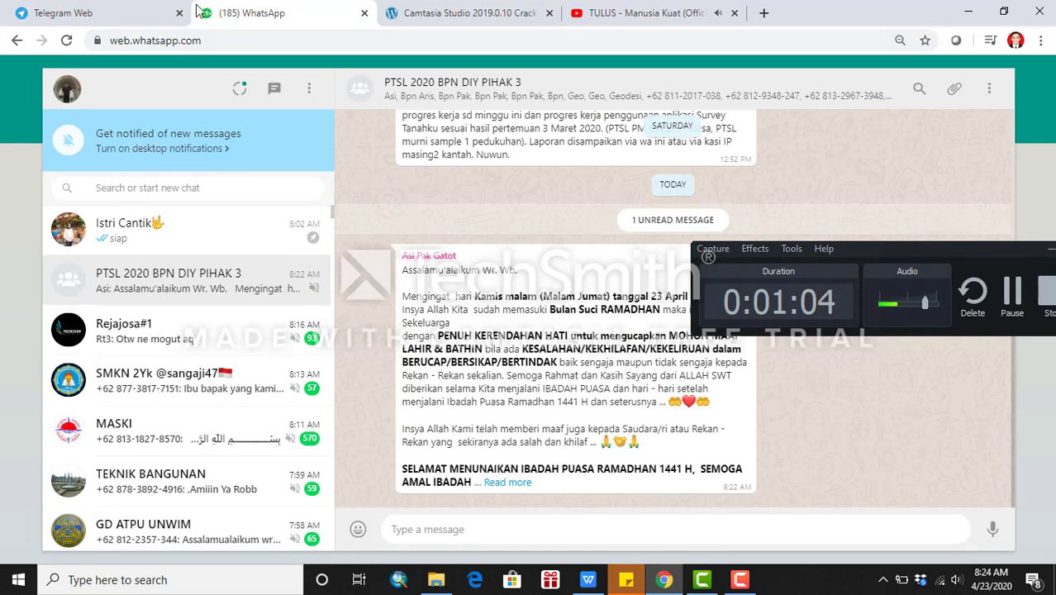
left_click(132, 13)
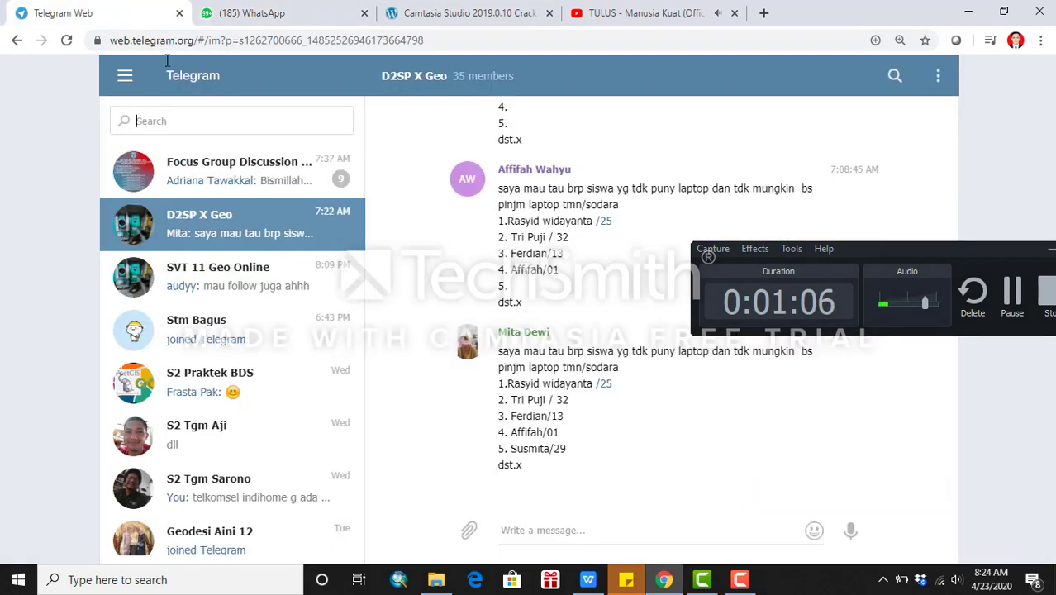
mouse_move(701, 579)
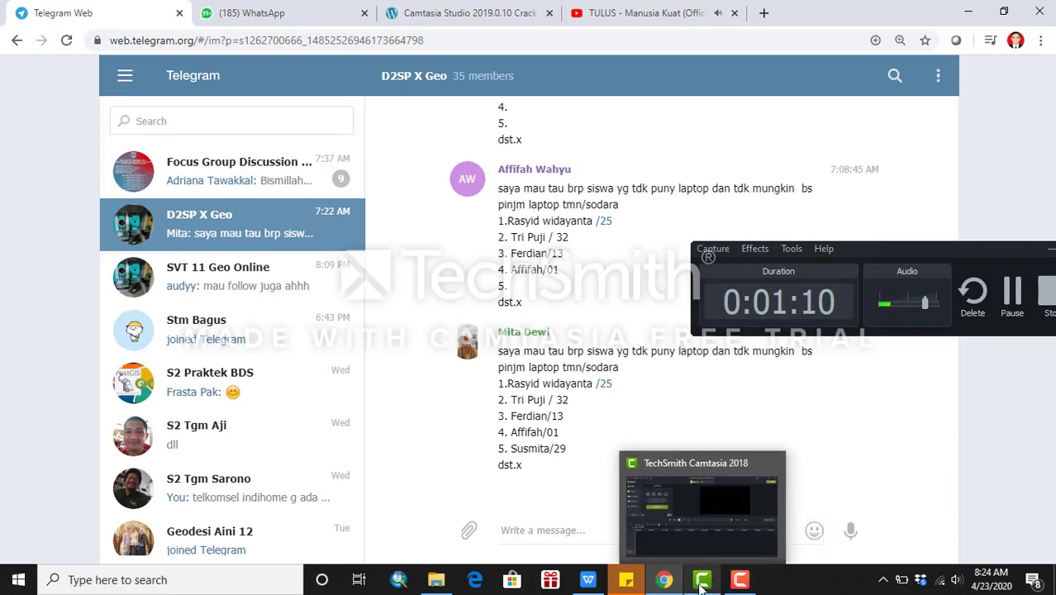
mouse_move(666, 582)
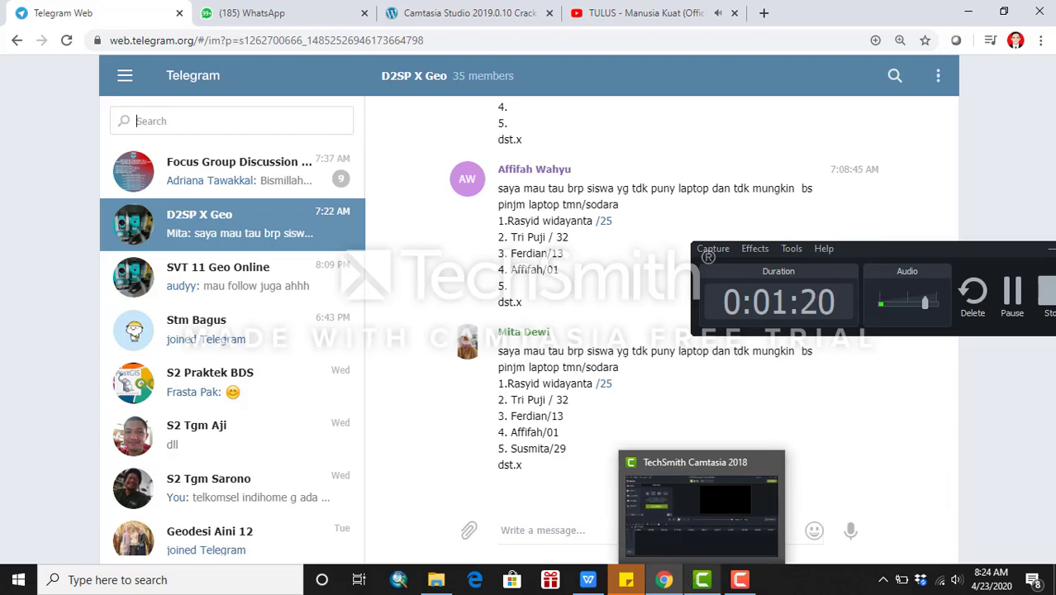
Return to the spreadsheet in WPS Office and examine the section titles, the Biasa and Luar Biasa degree-minute-second readings, and the DD column.
left_click(626, 579)
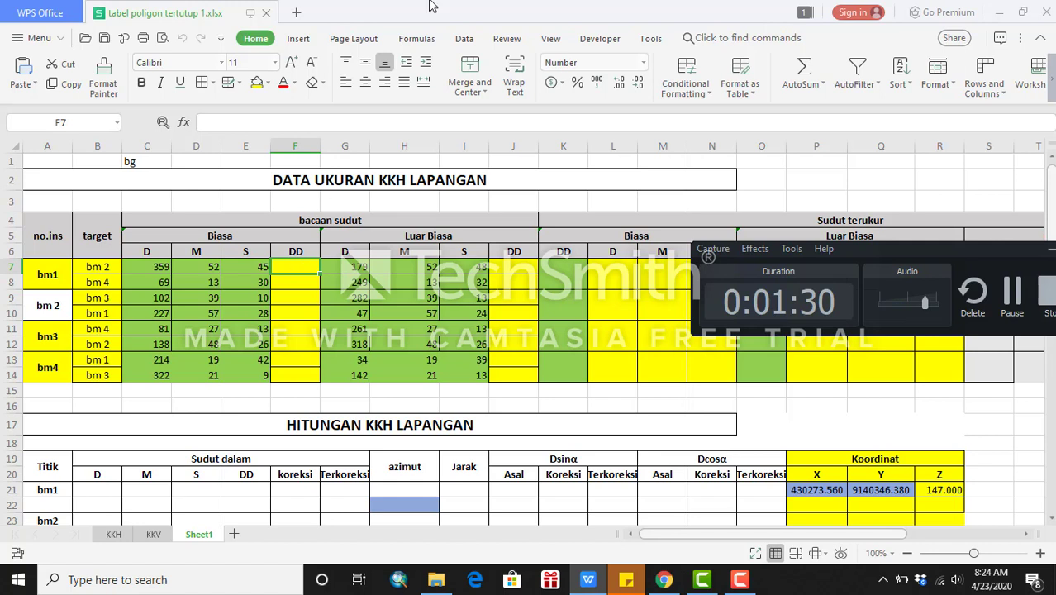
left_click(284, 181)
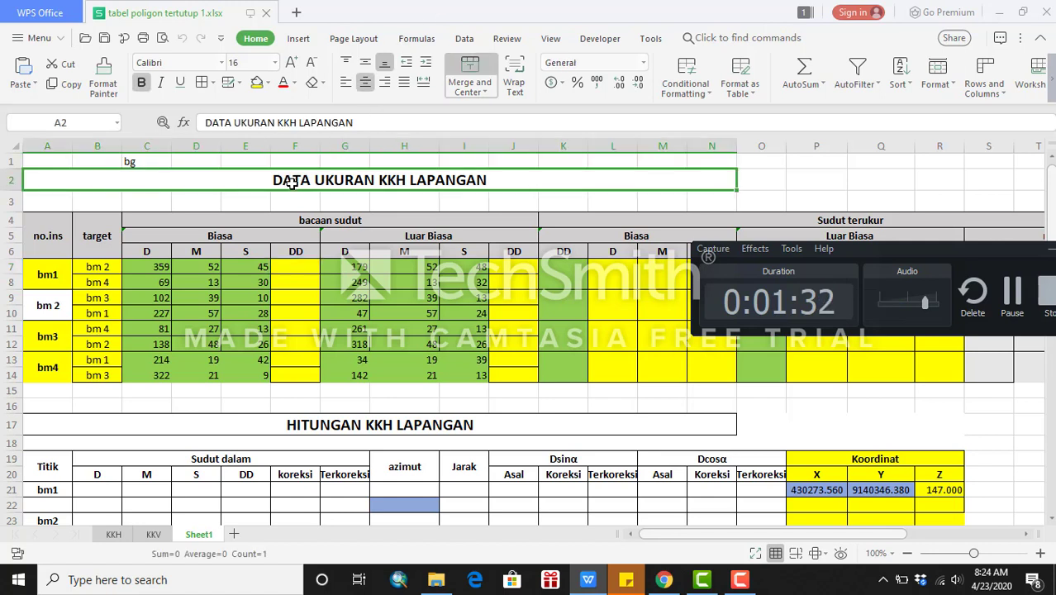
left_click(315, 424)
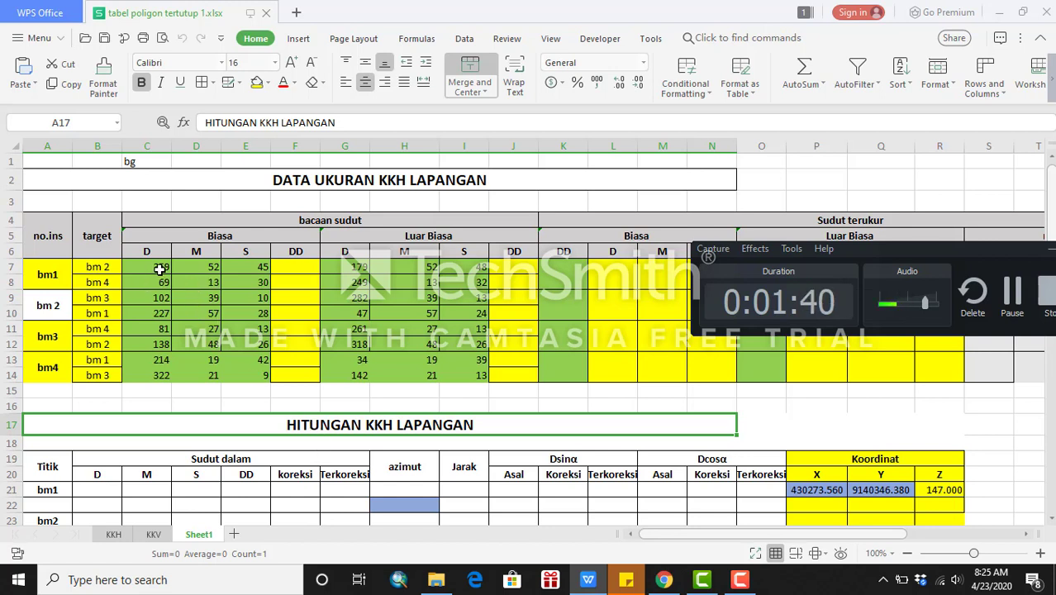
left_click_drag(160, 269, 237, 378)
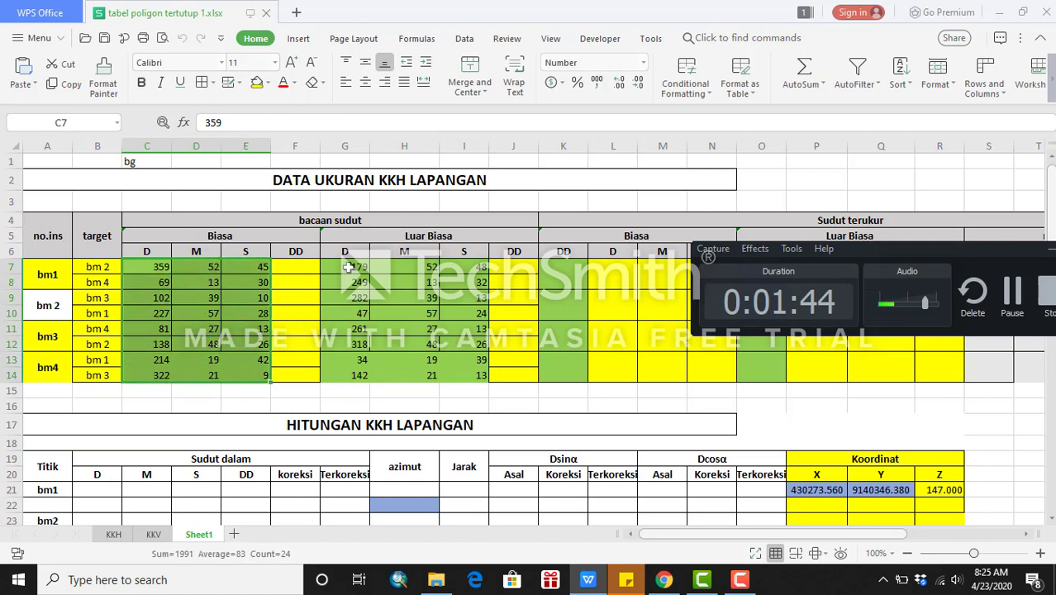
left_click_drag(349, 267, 448, 374)
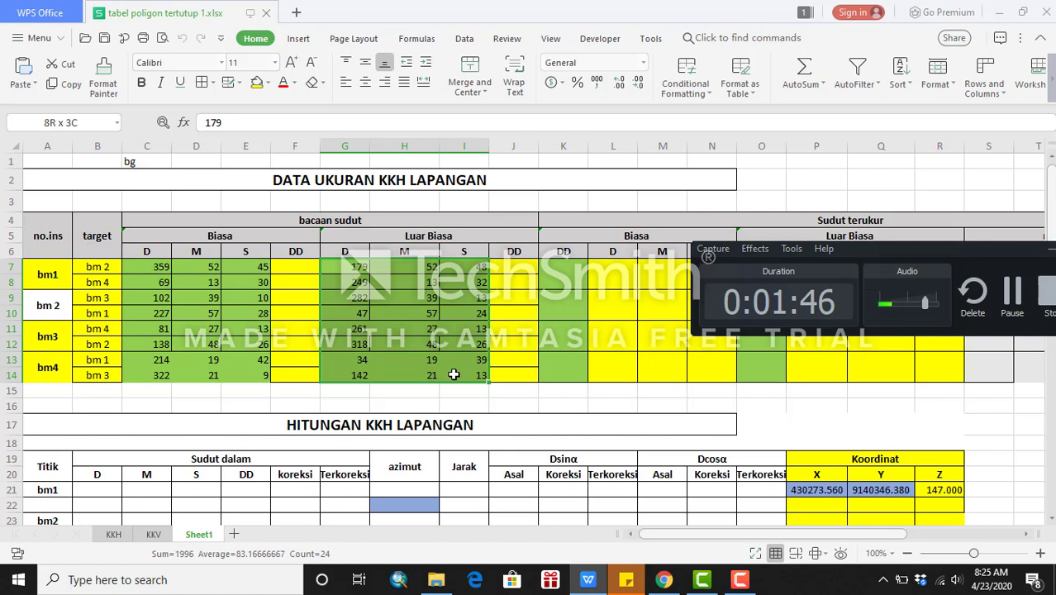
left_click(285, 255)
left_click(289, 266)
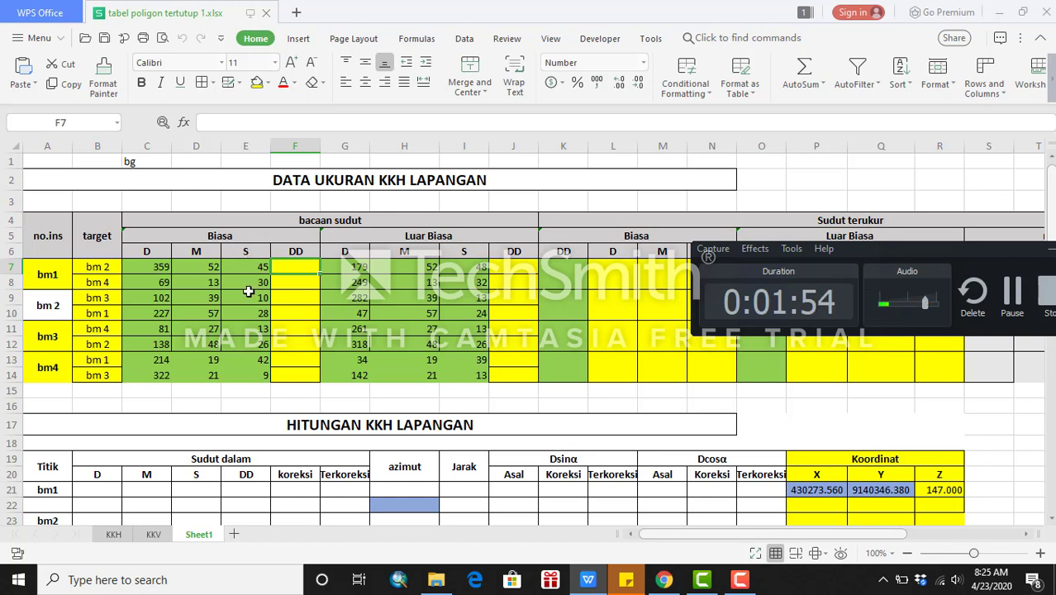
left_click_drag(169, 272, 263, 379)
left_click_drag(356, 267, 475, 380)
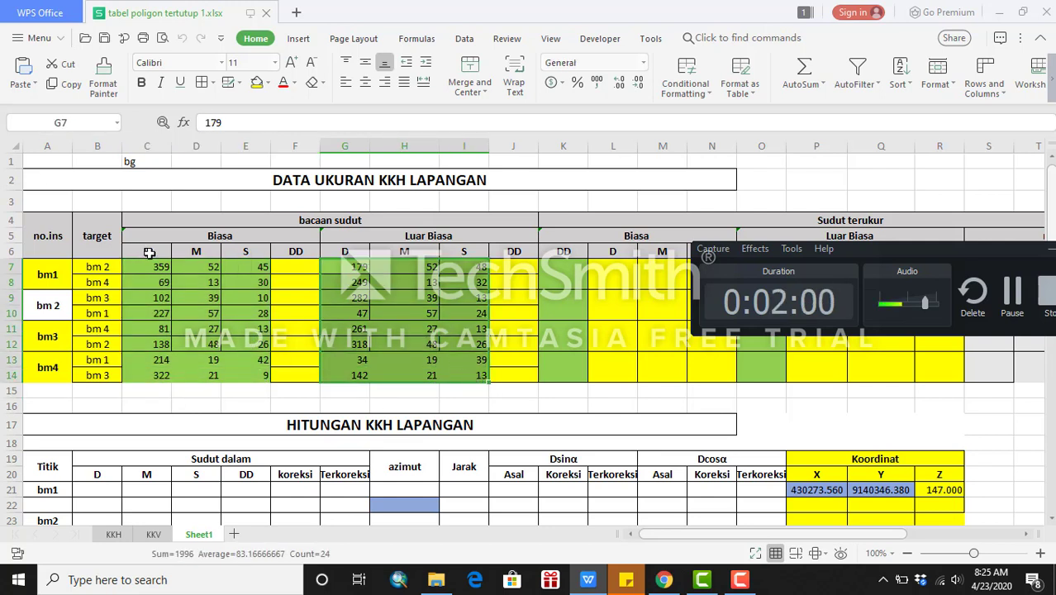
left_click(291, 251)
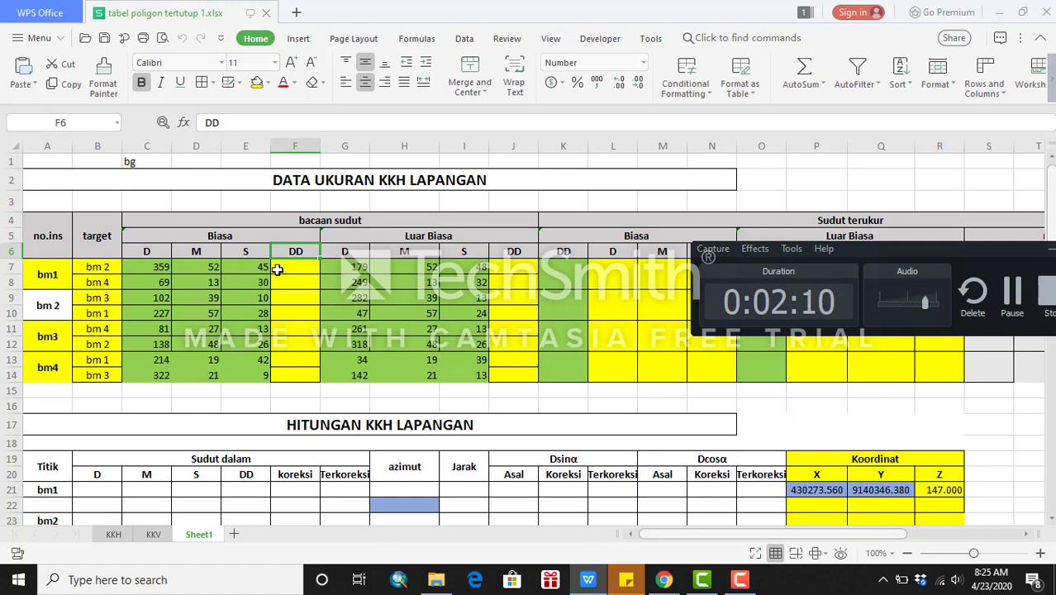
Convert the first Biasa reading to decimal degrees in F7 with the formula =C7+D7/60+E7/3600.
left_click(285, 269)
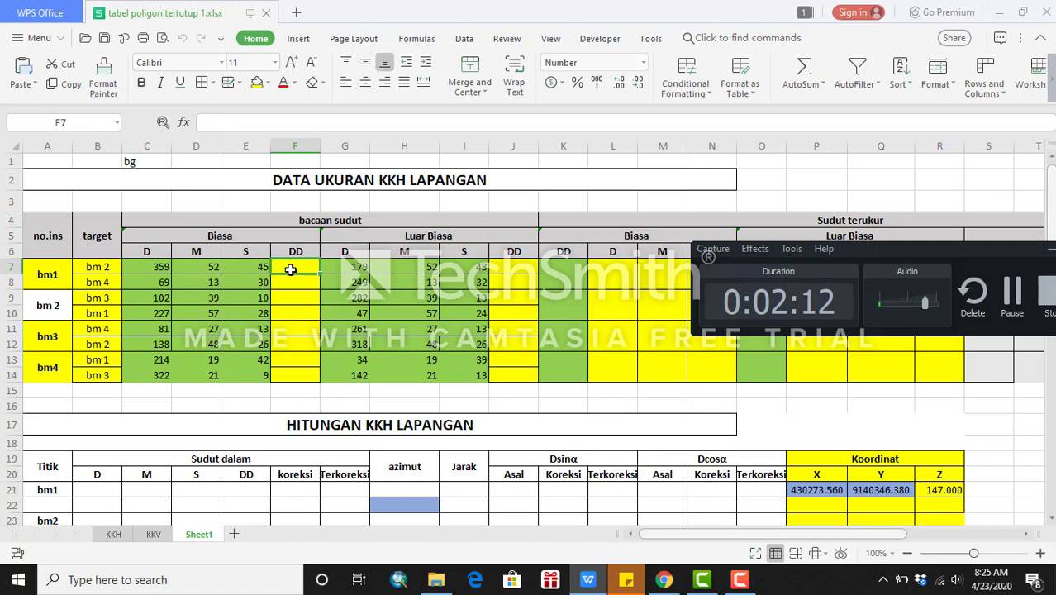
type("=")
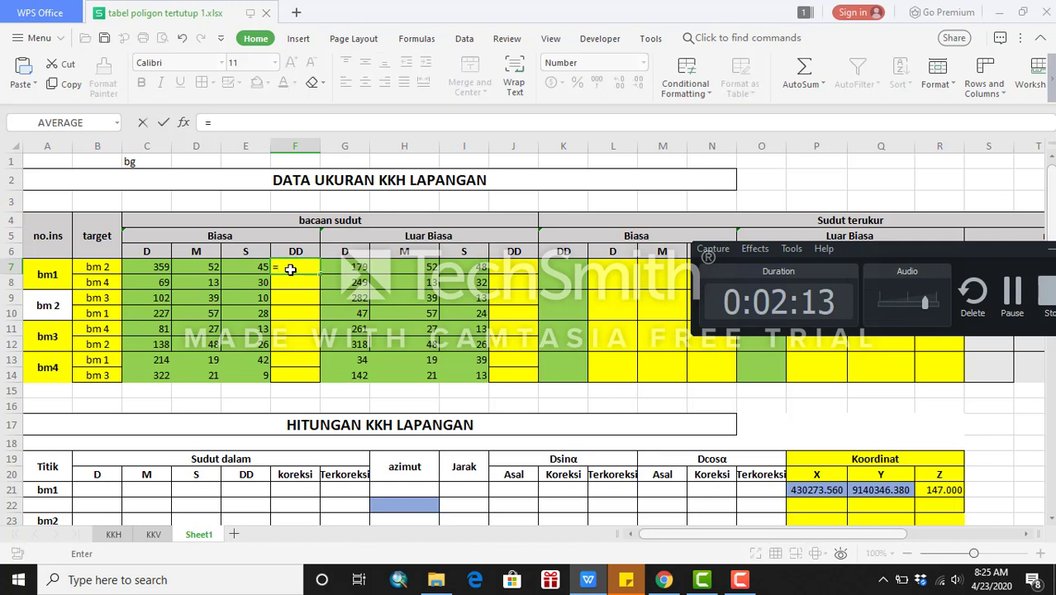
left_click(155, 267)
type("+")
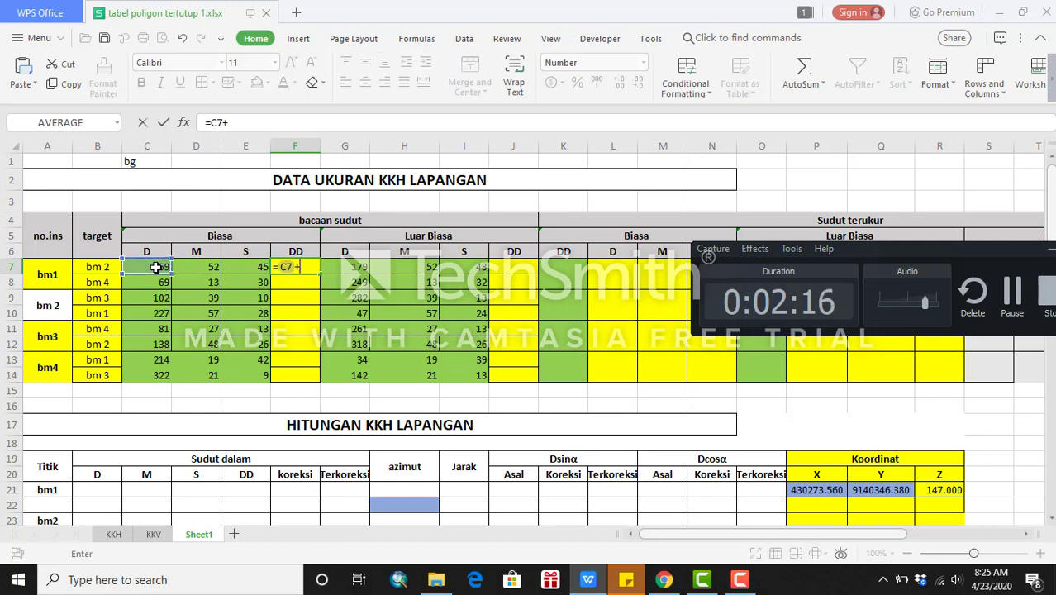
left_click(211, 267)
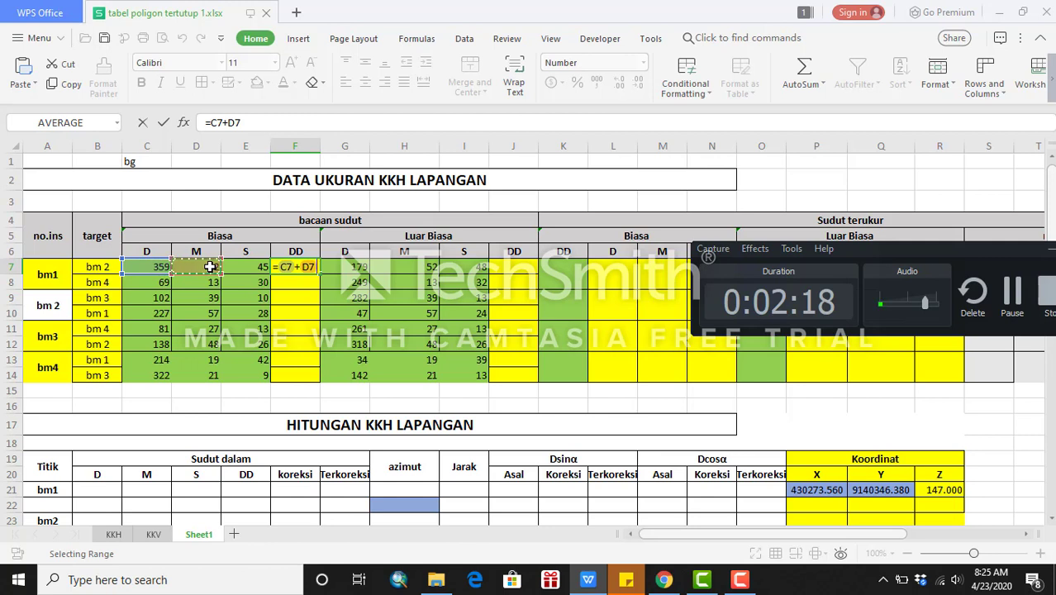
type("/60+")
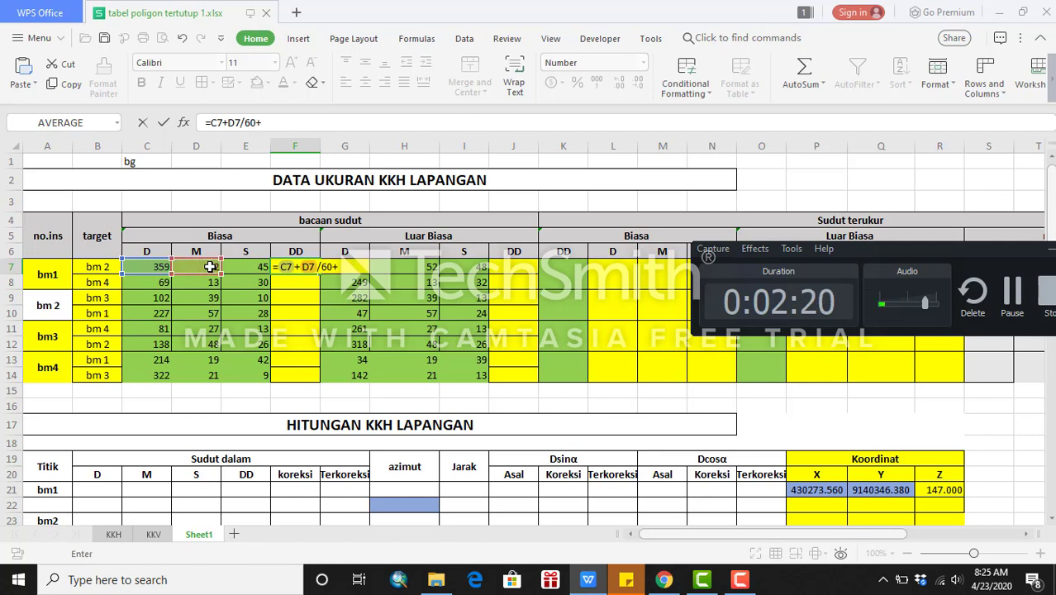
left_click(235, 265)
type("/")
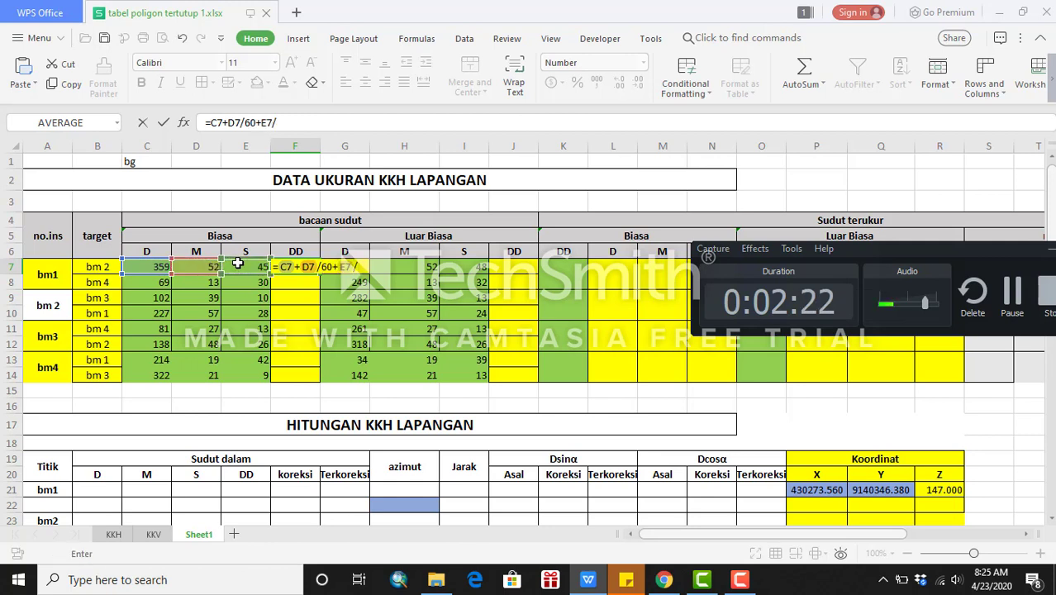
type("3600")
key("Return")
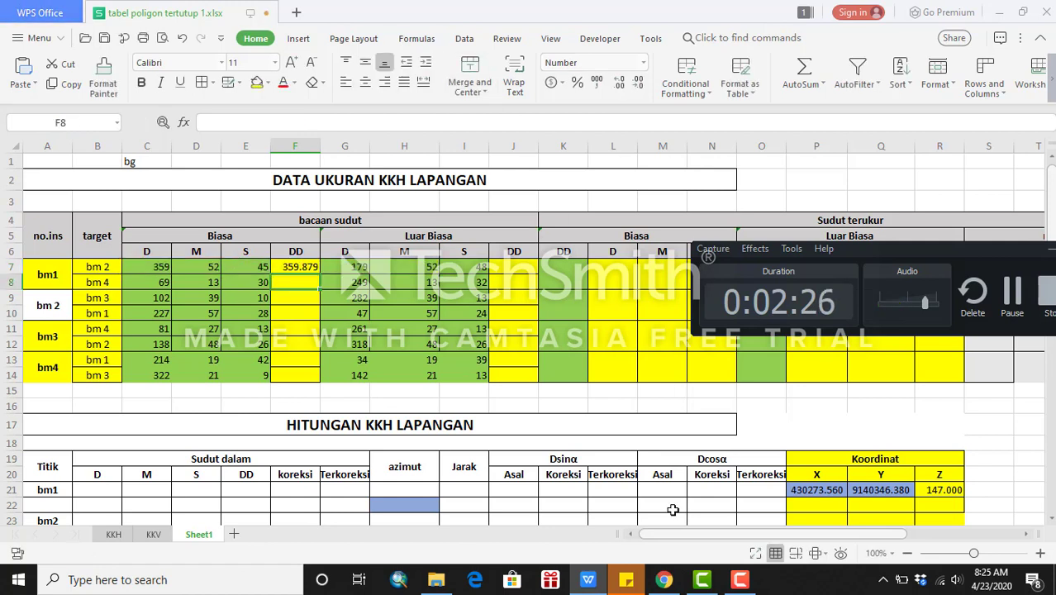
Fill the F7 formula down to F14, and copy F7:F14 into the Luar Biasa DD column J7:J14.
left_click(304, 266)
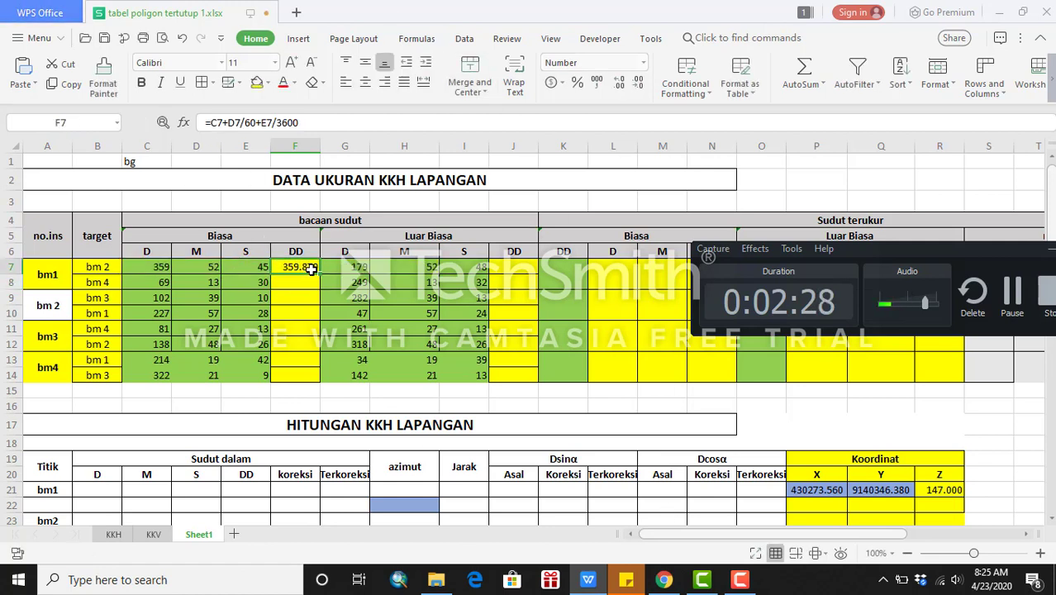
left_click_drag(322, 274, 320, 376)
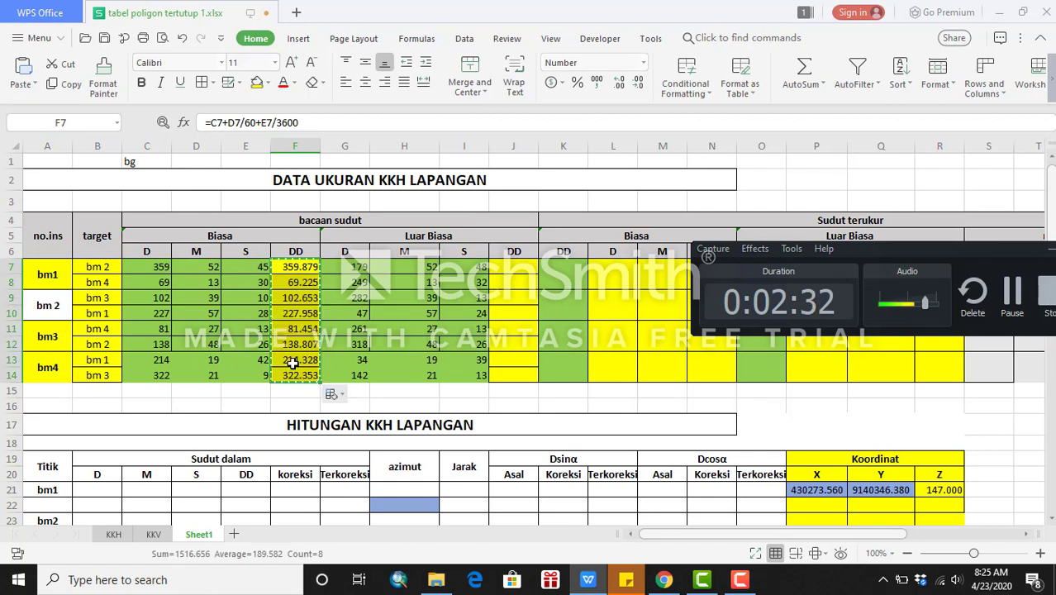
left_click(519, 265)
key("ctrl+v")
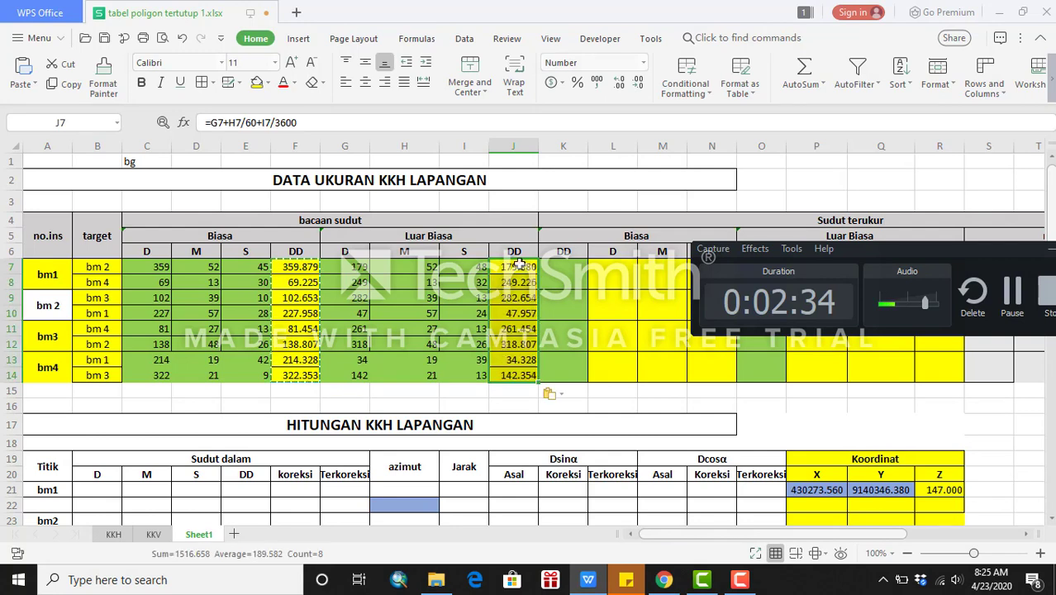
left_click(611, 326)
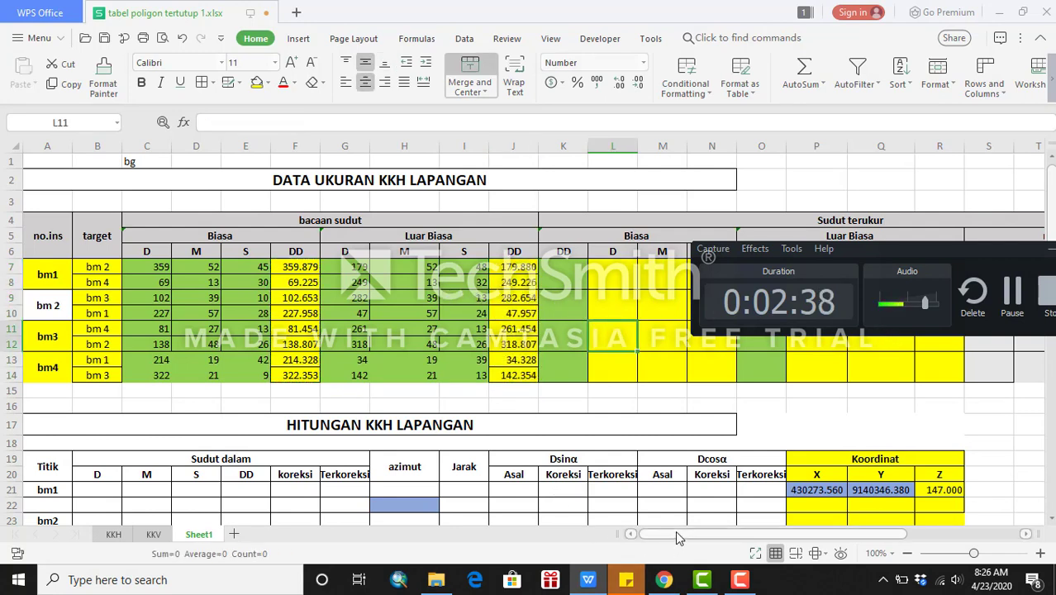
Compute the first Biasa measured angle in K7 with the formula =G8-G7, and fill it down to K14.
mouse_move(676, 533)
left_mouse_down()
mouse_move(685, 532)
mouse_move(665, 533)
left_mouse_up()
left_click(558, 266)
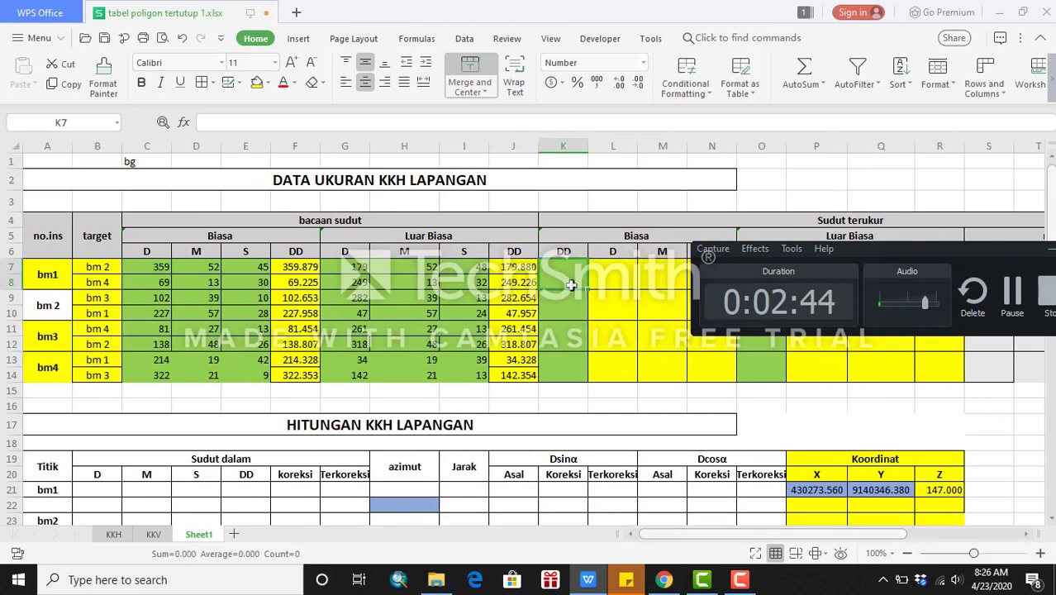
type("=")
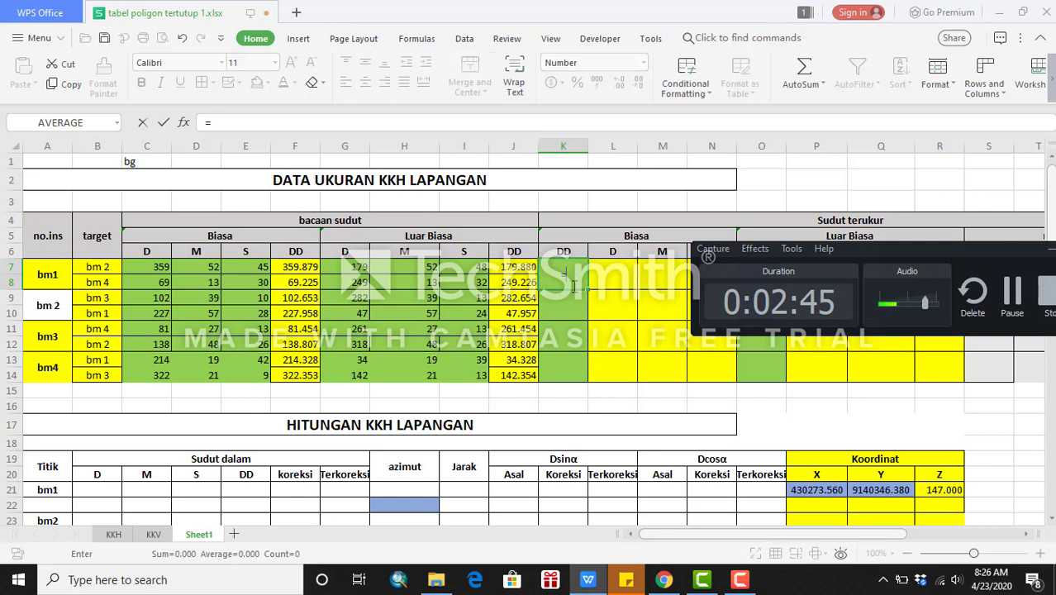
left_click(356, 282)
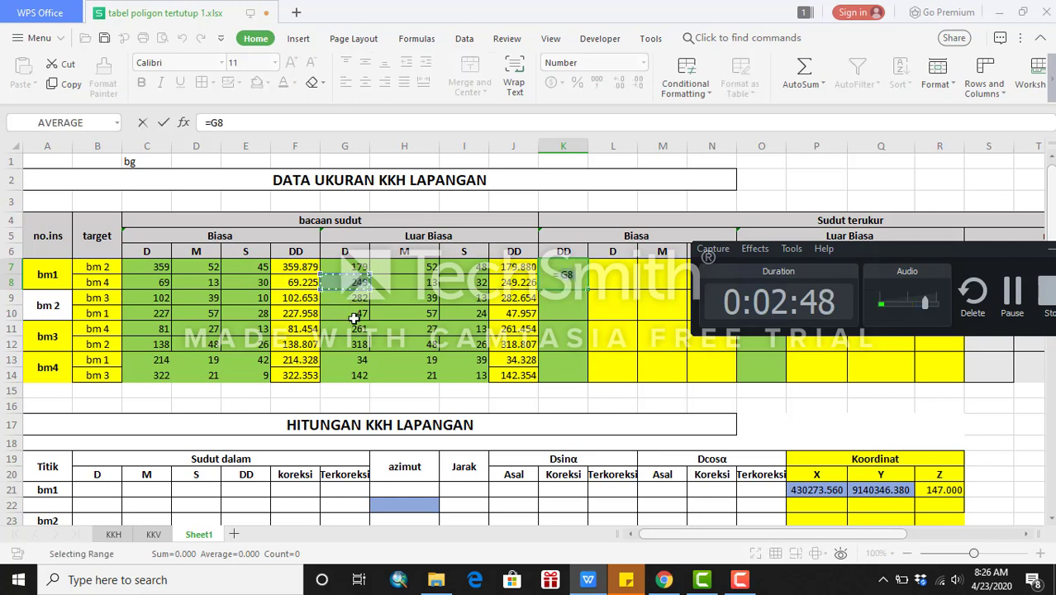
type("-")
left_click(353, 267)
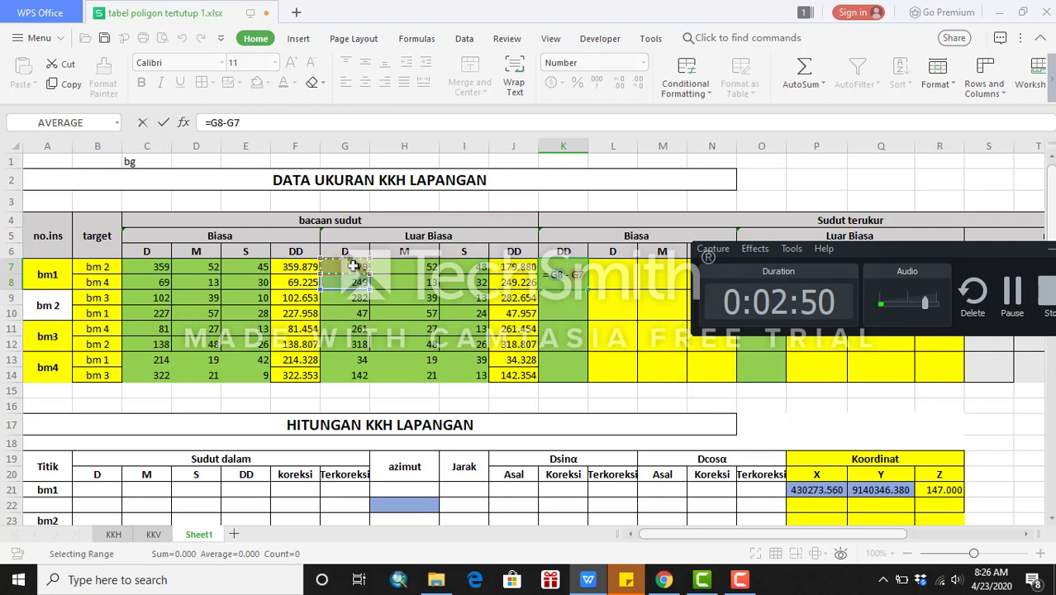
left_click_drag(353, 267, 361, 281)
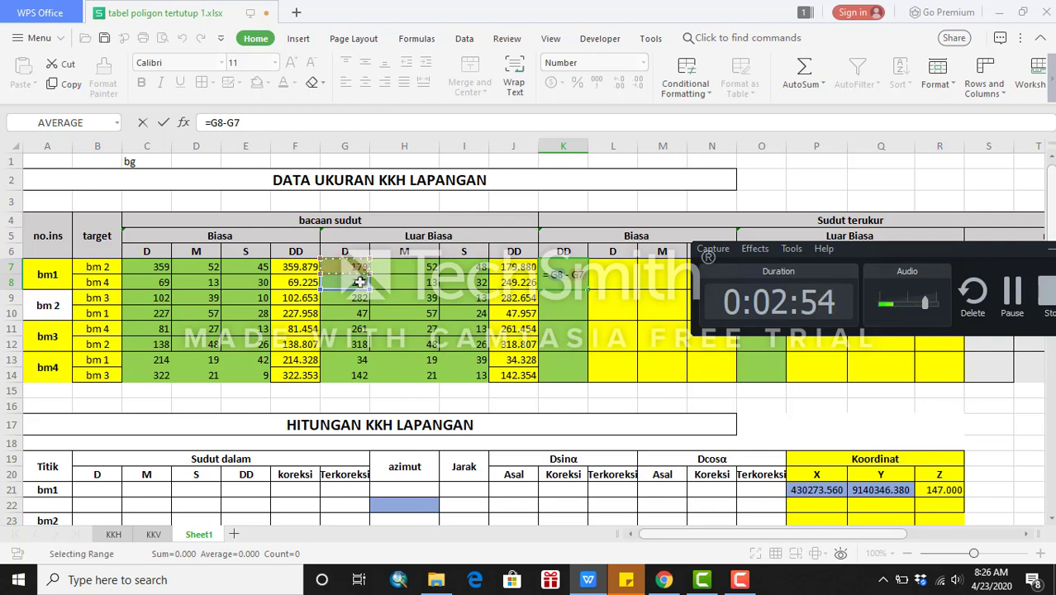
key("Return")
left_click(568, 274)
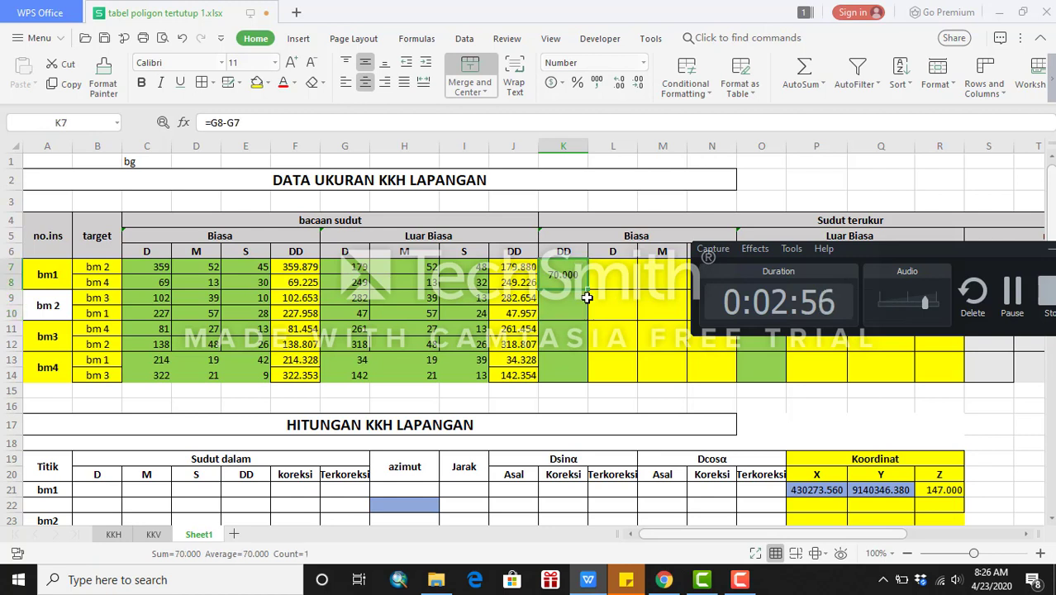
left_click_drag(587, 289, 585, 382)
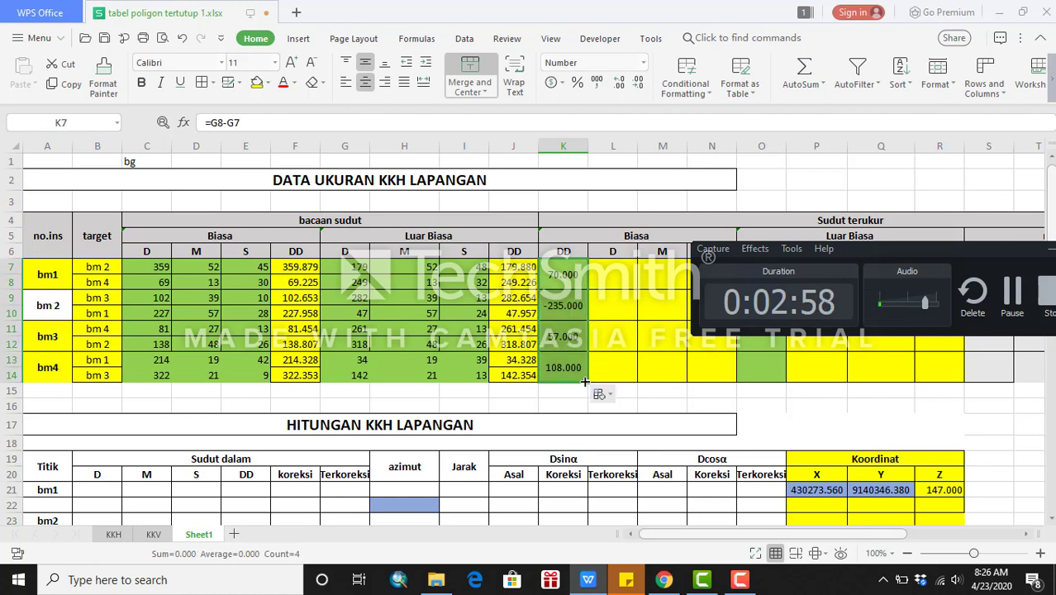
Add 360 to the bm 2 angle formula in K9, making it =G10-G9+360.
left_click(558, 304)
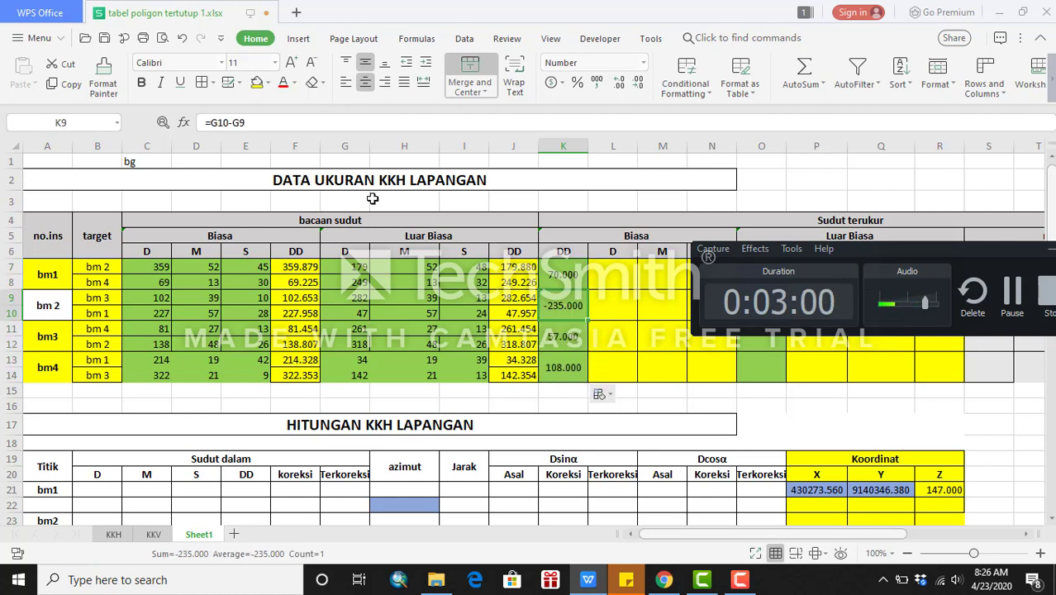
left_click(289, 122)
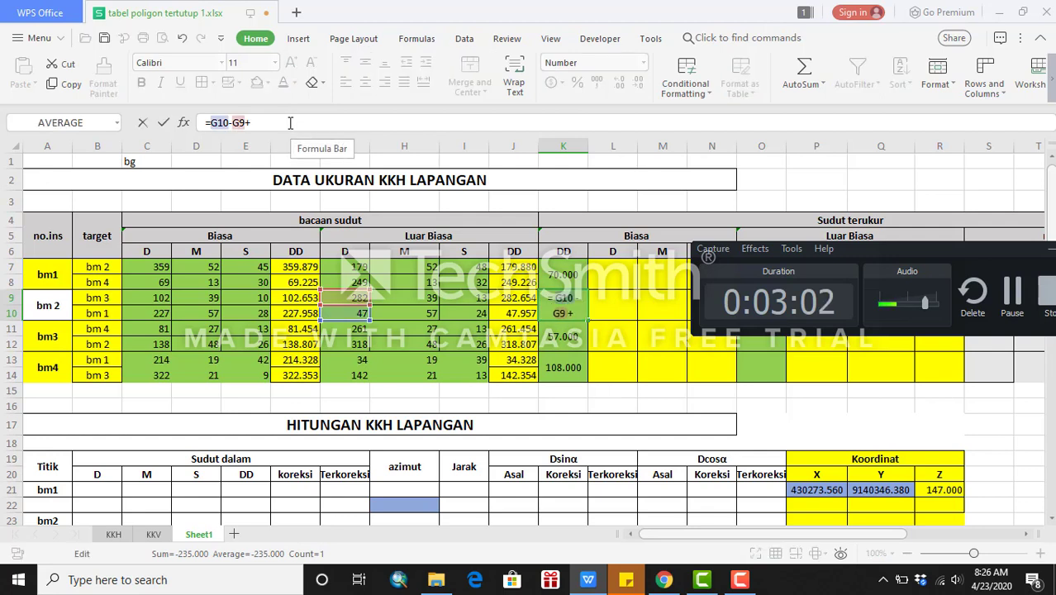
type("+360")
key("Return")
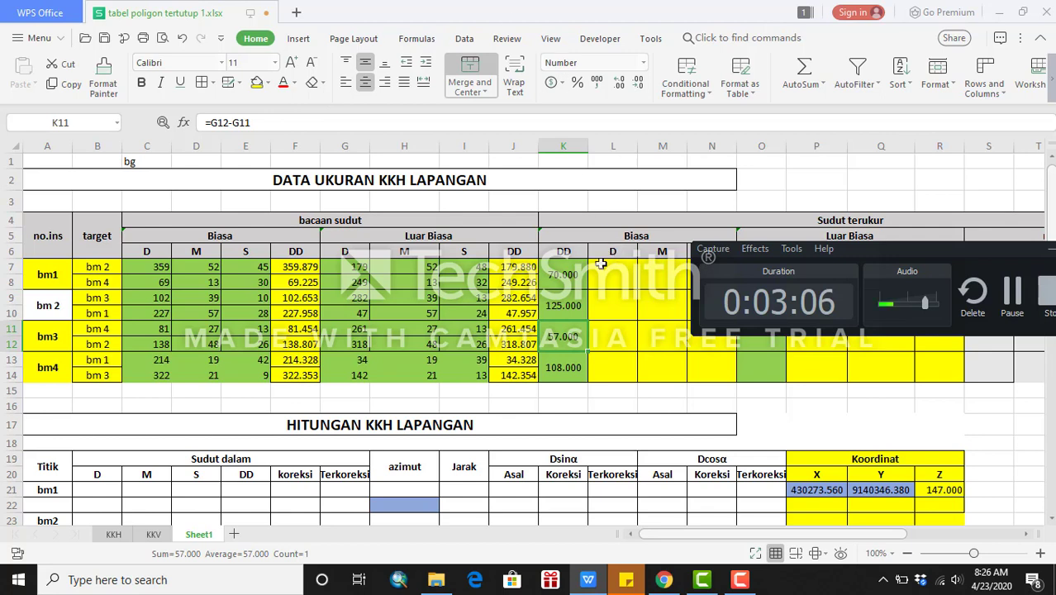
Correct the K7 formula to use the Biasa DD readings, =F8-F7, and fill it down to K14.
left_click(568, 275)
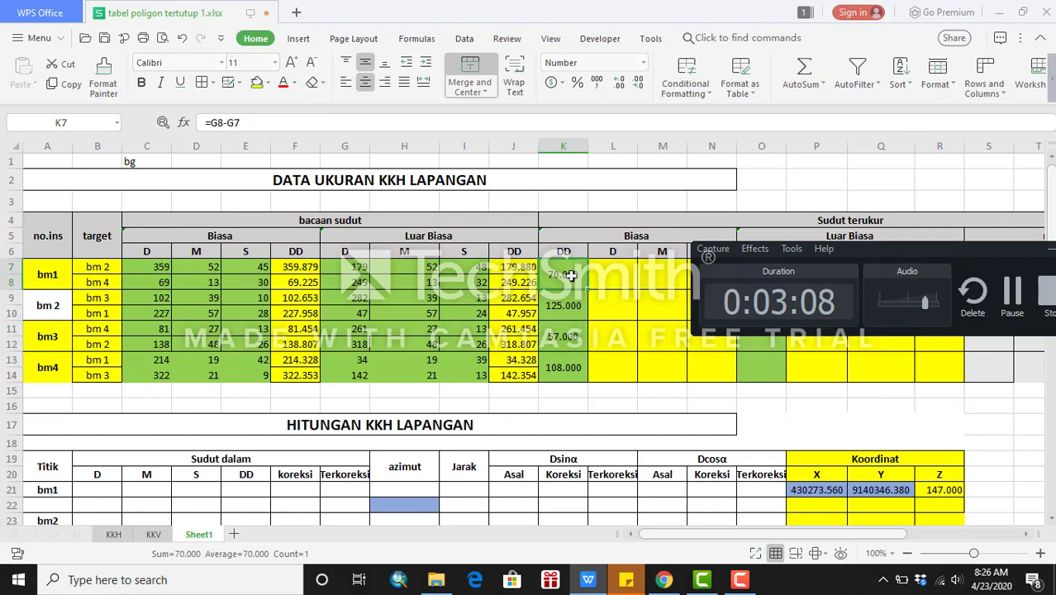
double_click(572, 278)
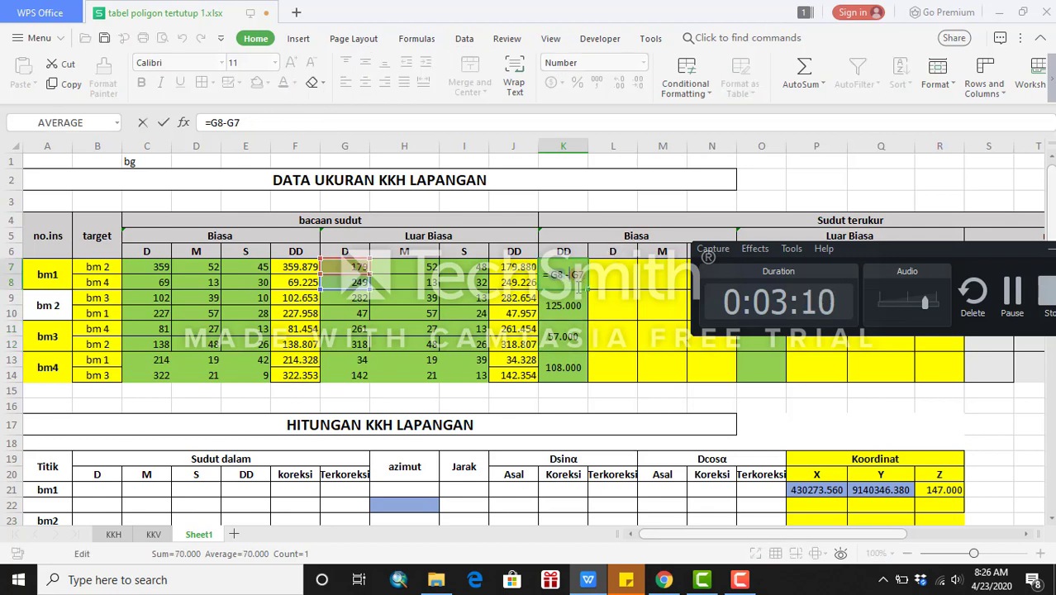
key("Escape")
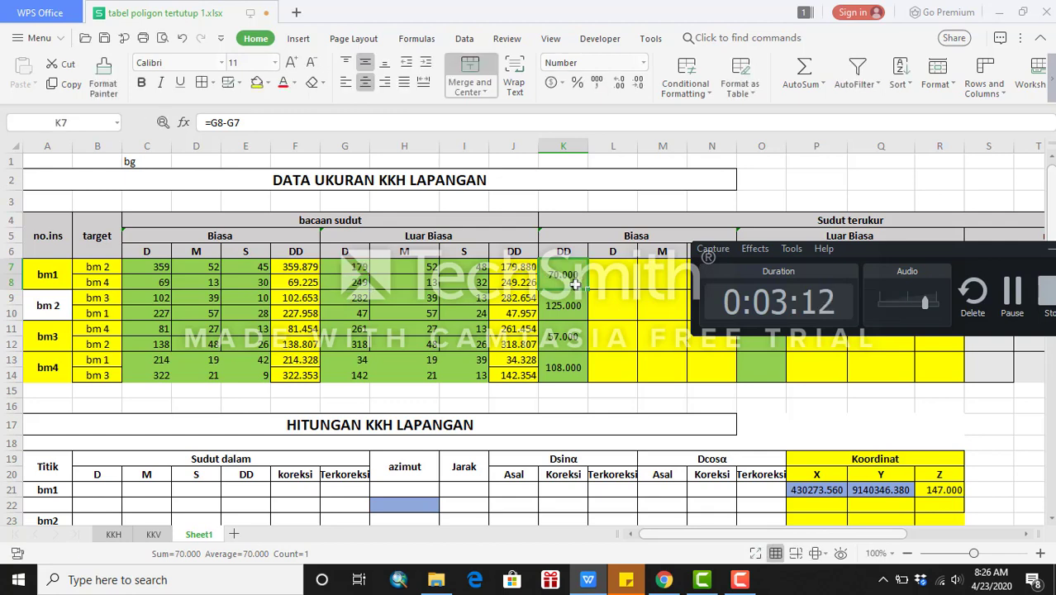
double_click(552, 269)
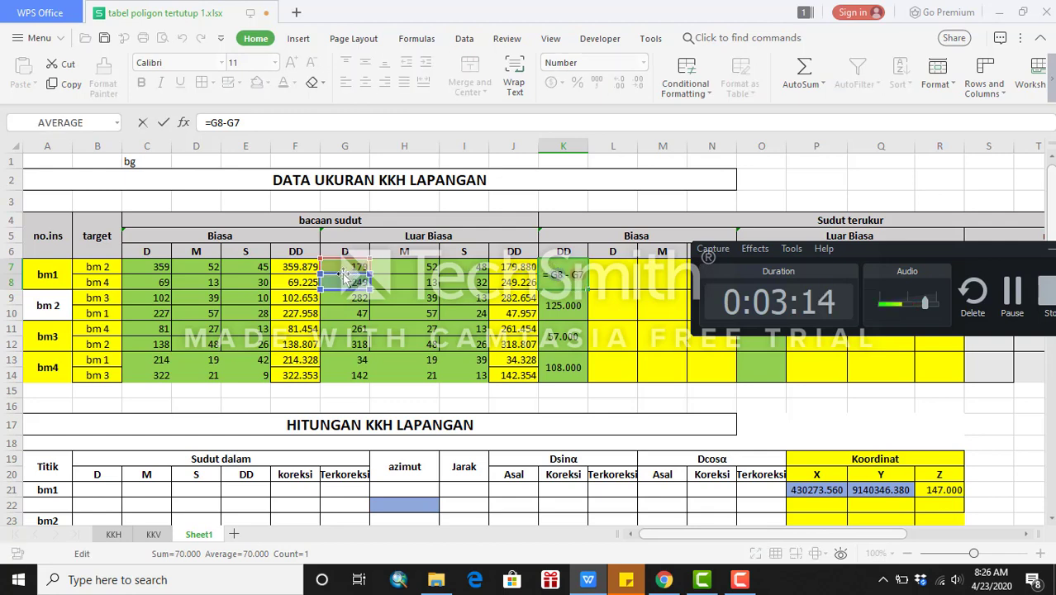
left_click_drag(323, 265, 306, 287)
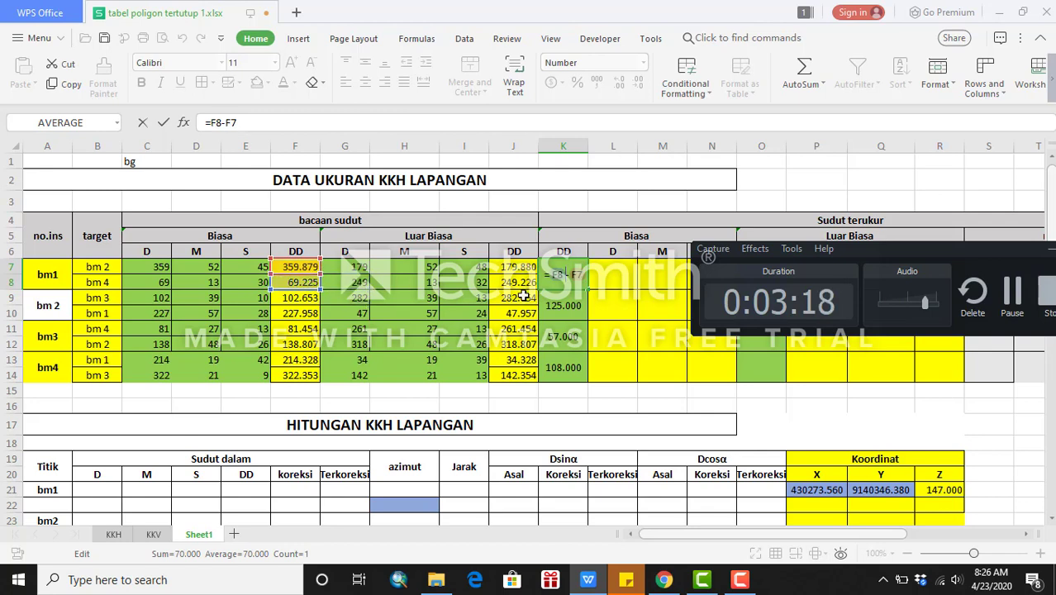
key("Return")
key("Up")
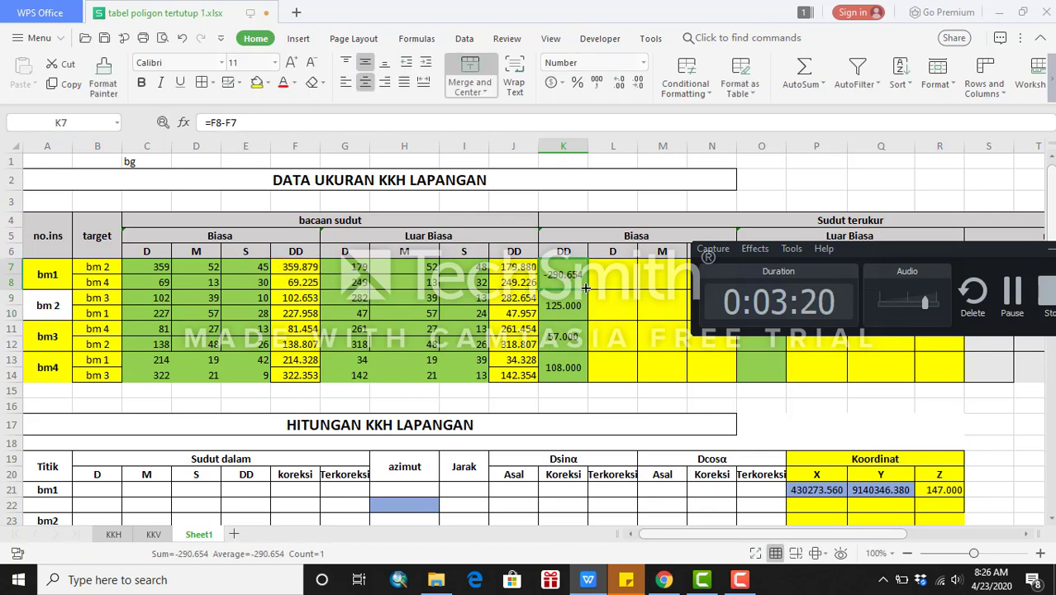
left_click_drag(585, 288, 587, 389)
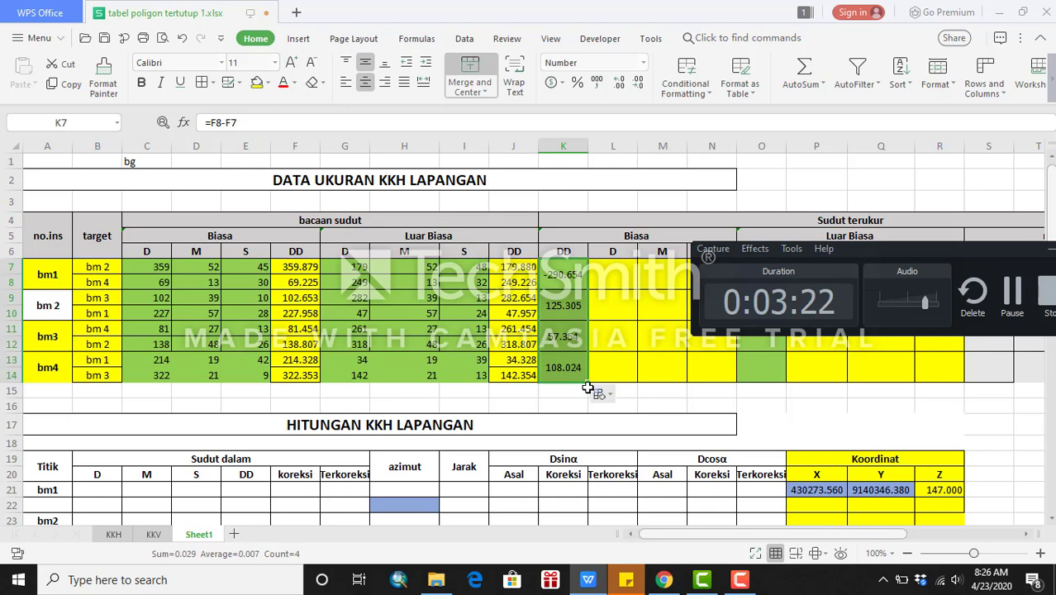
Check which DD readings the Biasa measured-angle formulas in K7, K9, K11 and K13 refer to.
double_click(578, 275)
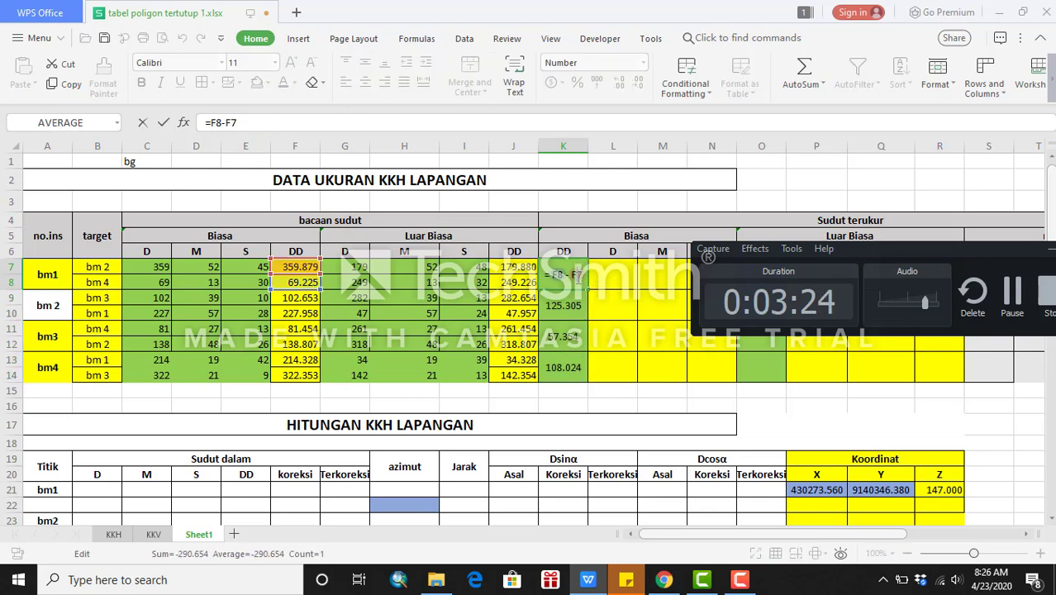
left_click(578, 302)
double_click(578, 303)
key("Escape")
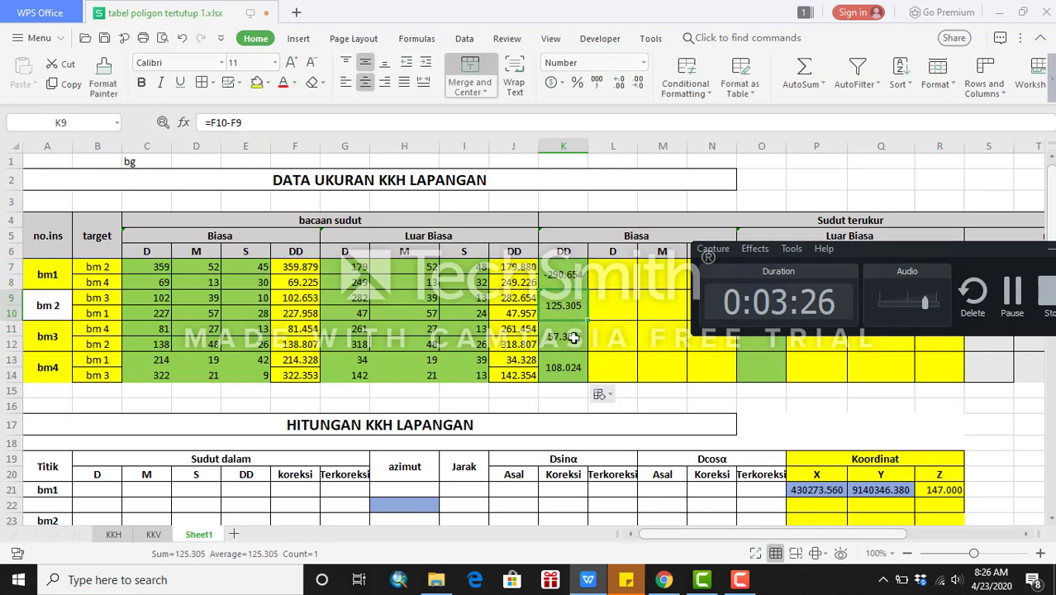
double_click(578, 335)
key("Escape")
double_click(565, 367)
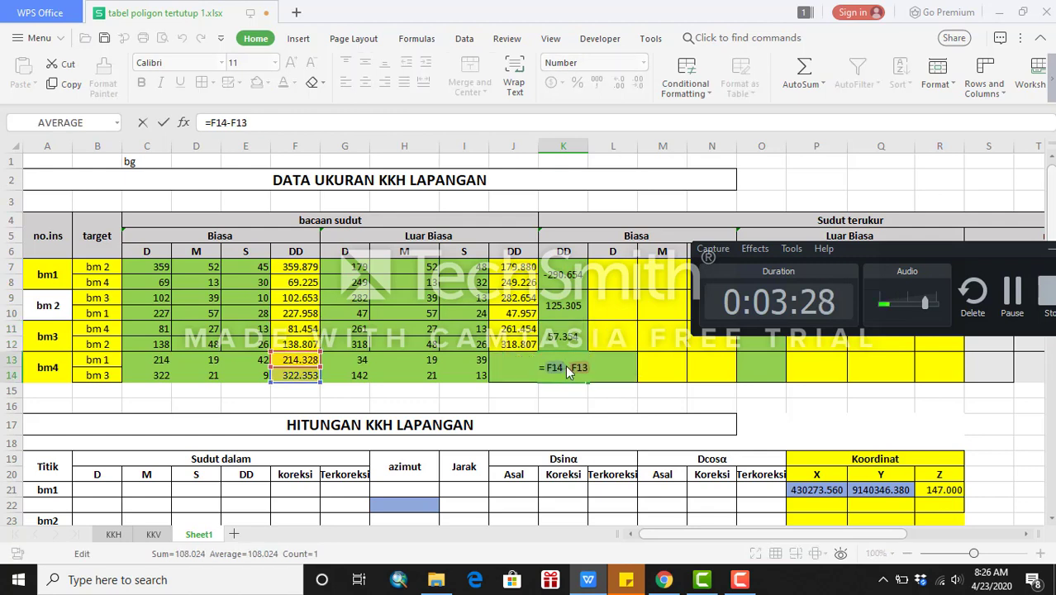
key("Escape")
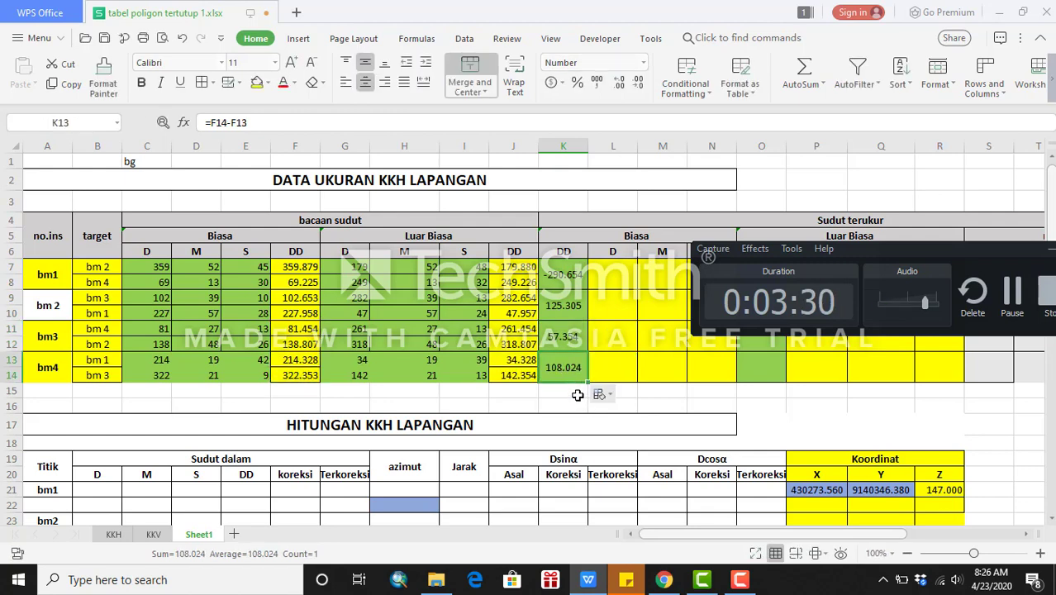
Add 360 to the bm1 Biasa angle formula in K7, making it =F8-F7+360.
left_click(568, 264)
left_click(356, 124)
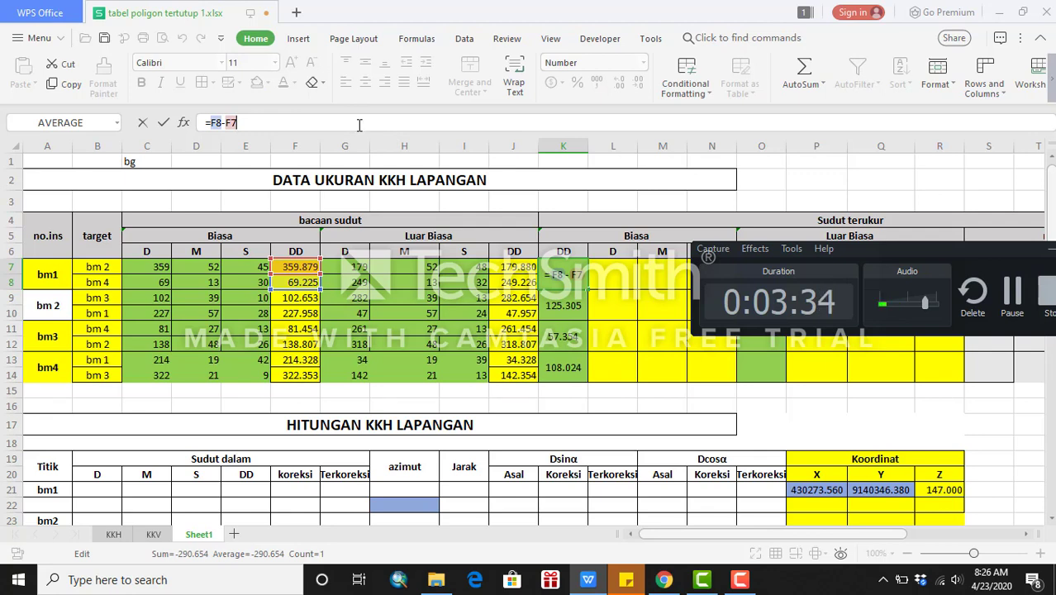
type("+360")
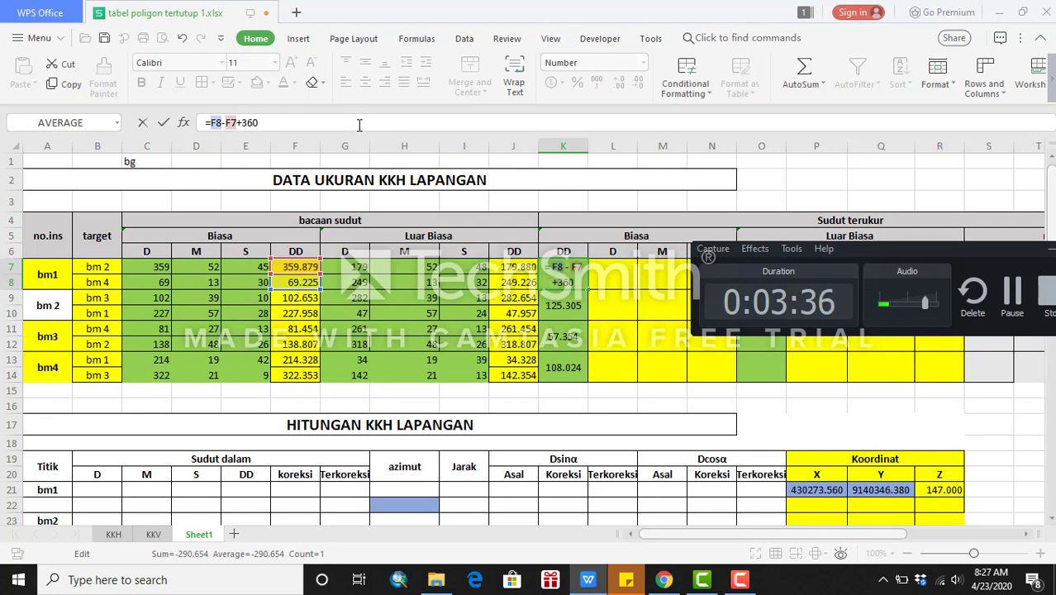
key("Return")
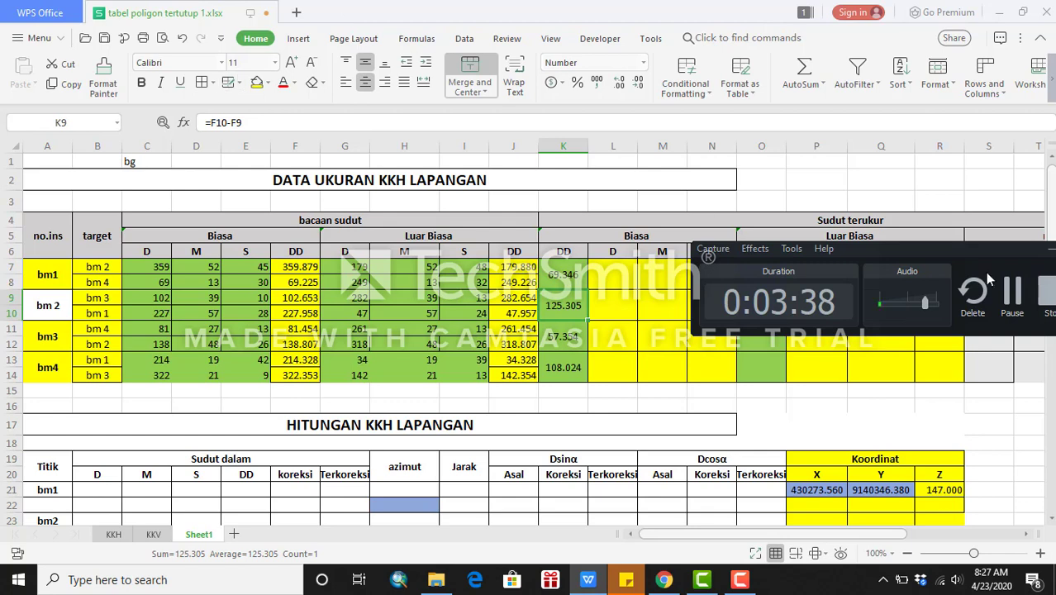
Move the recorder window off the table, compute the Luar Biasa measured angle in O7 with =J8-J7, and fill it down to O14.
left_click_drag(939, 247, 796, 112)
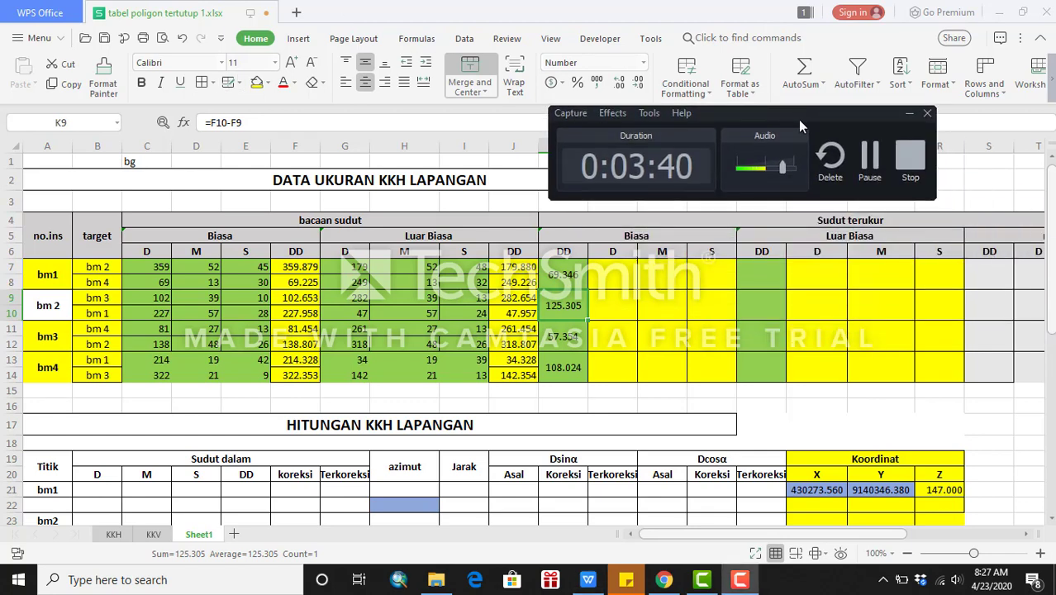
left_click(761, 274)
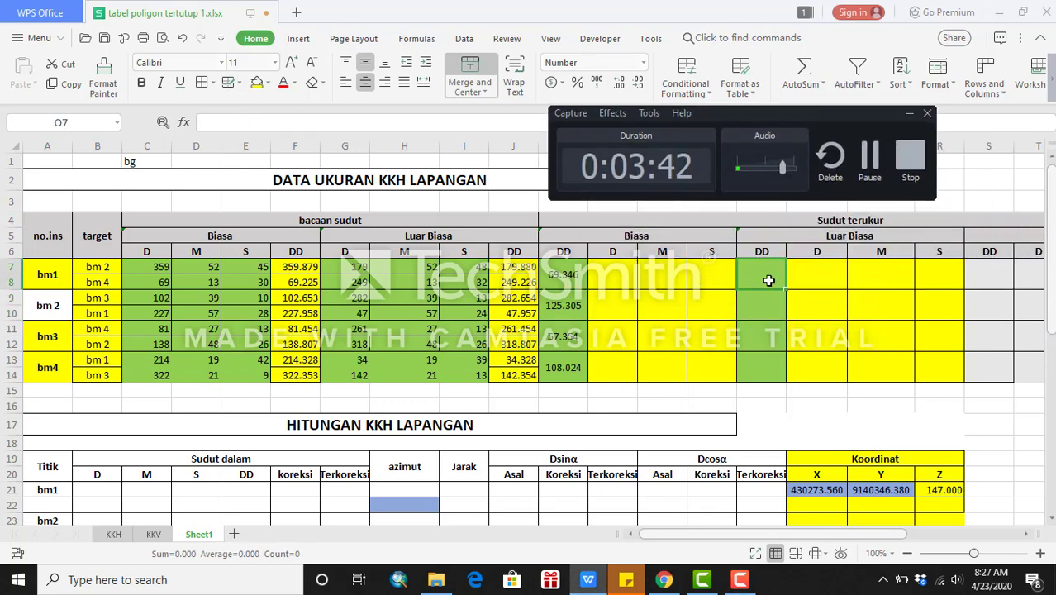
type("=")
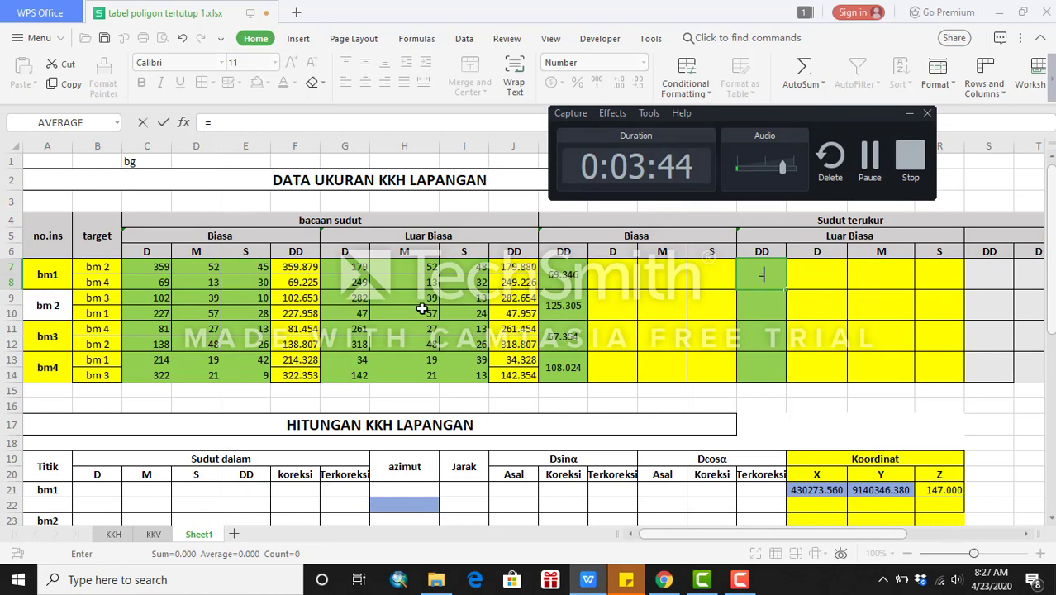
left_click(522, 283)
type("-")
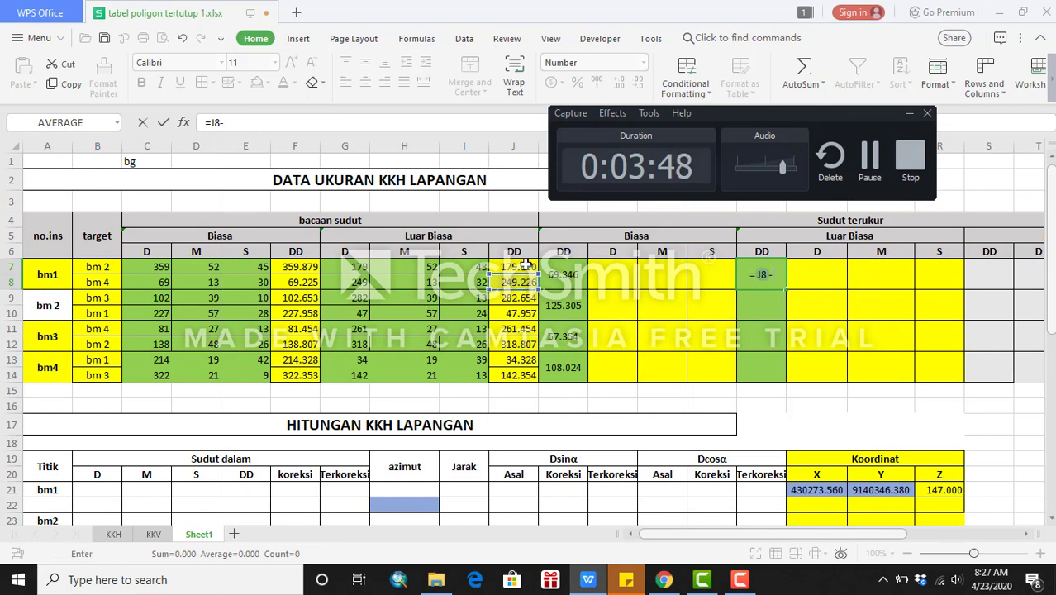
left_click(526, 266)
key("Return")
left_click(758, 275)
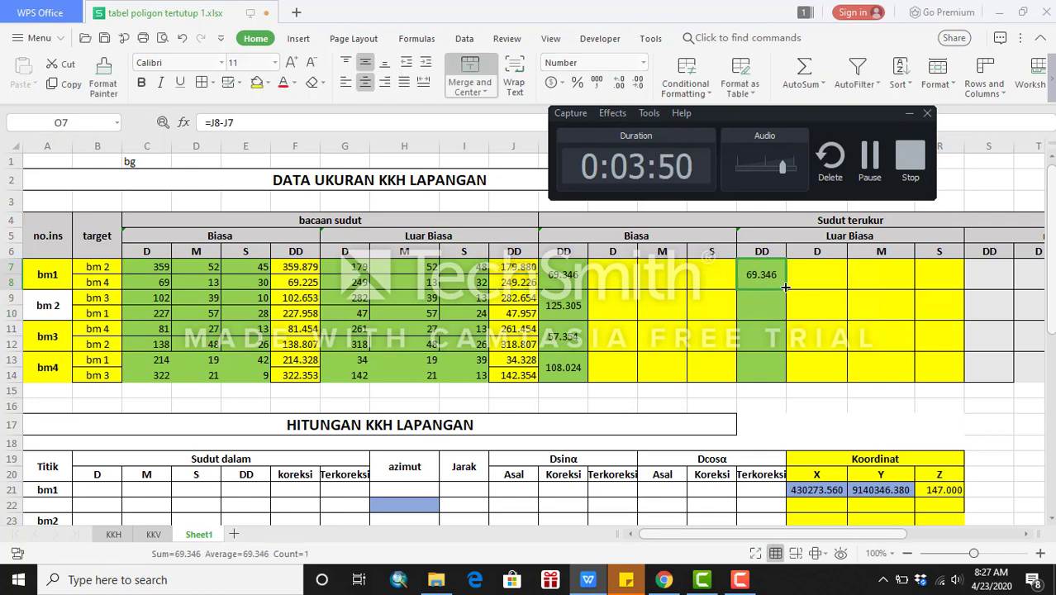
left_click_drag(787, 289, 785, 377)
Add 360 to the bm 2 Luar Biasa angle formula in O9, making it =J10-J9+360.
left_click(761, 299)
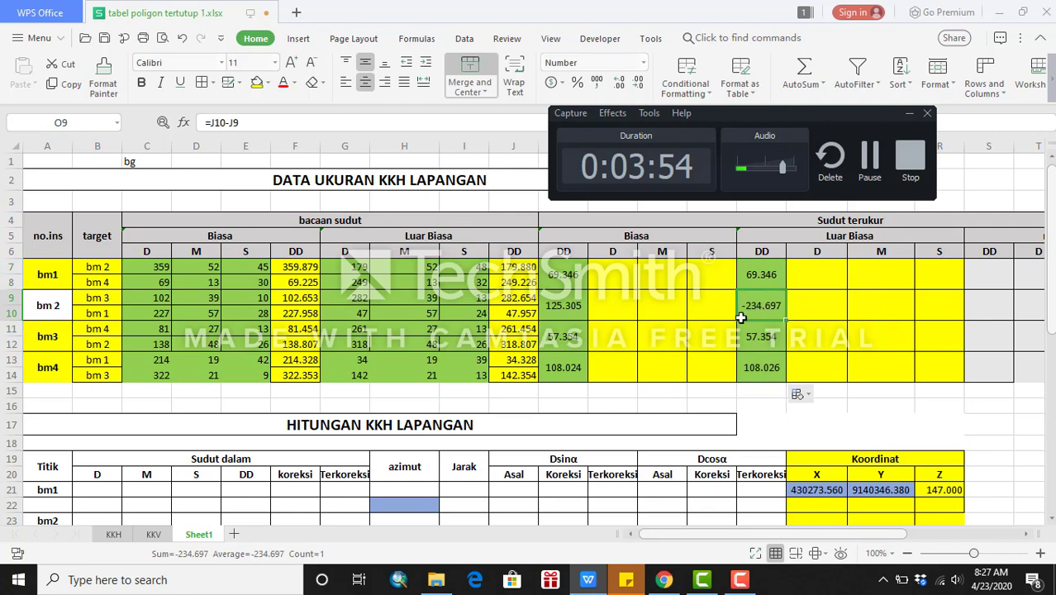
left_click(315, 121)
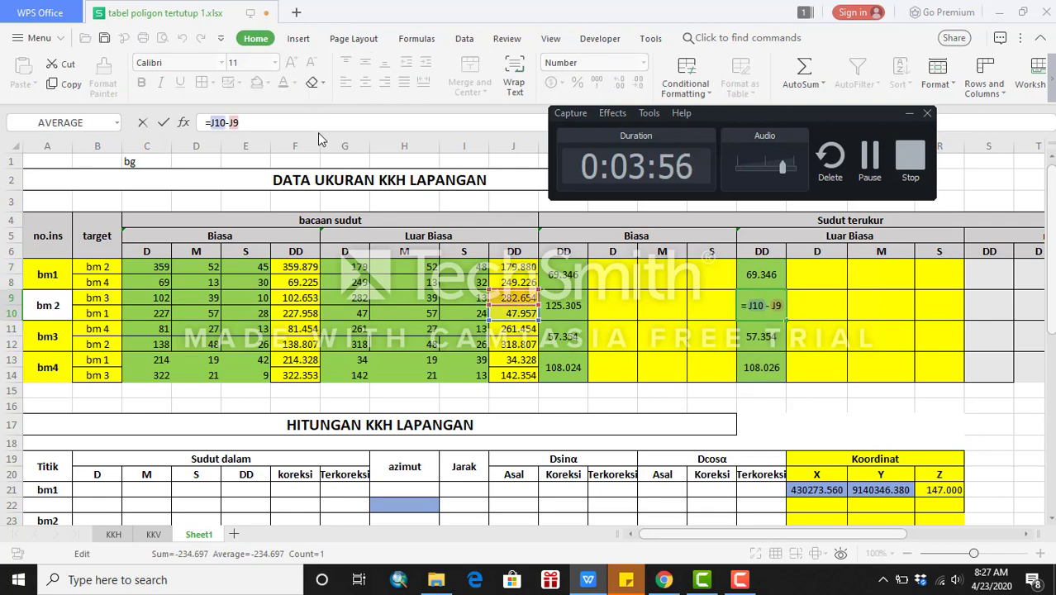
type("+360")
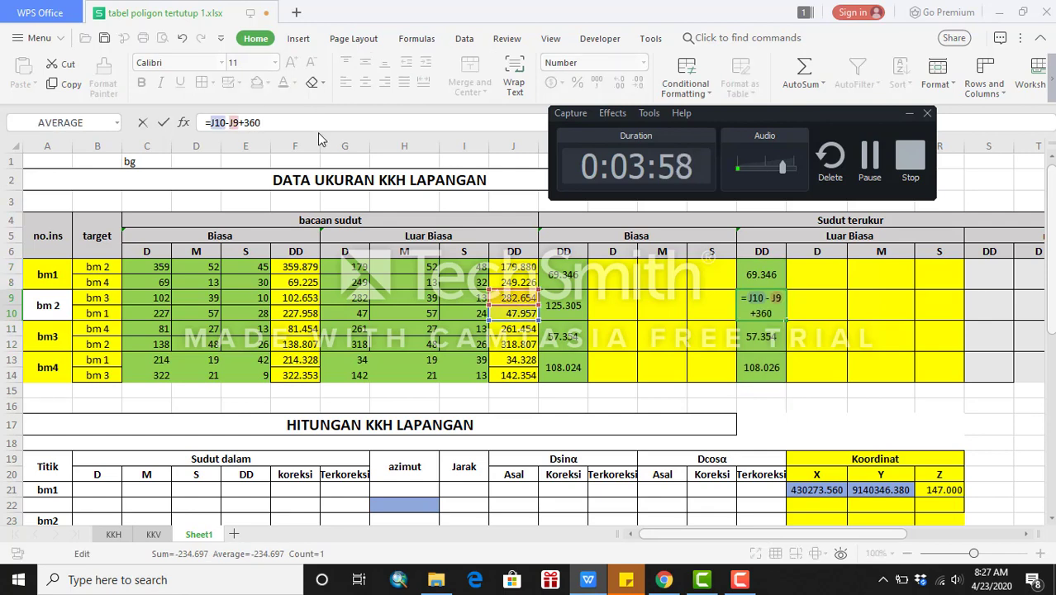
key("Return")
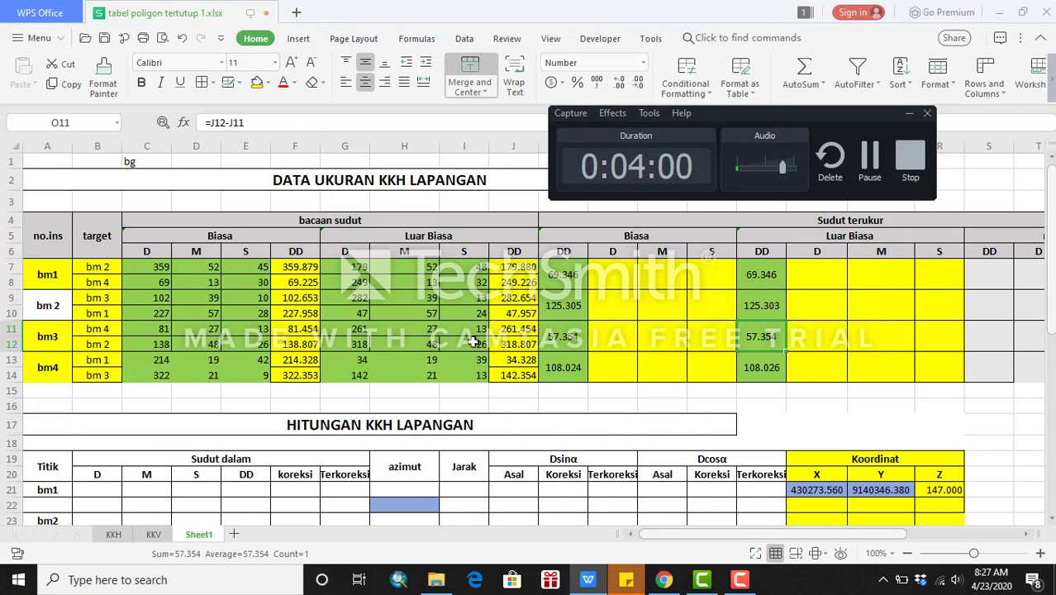
Check the sums of the measured angles in K7:K14 (Biasa) and O7:O14 (Luar Biasa).
left_click_drag(576, 273, 585, 372)
left_click_drag(763, 275, 766, 373)
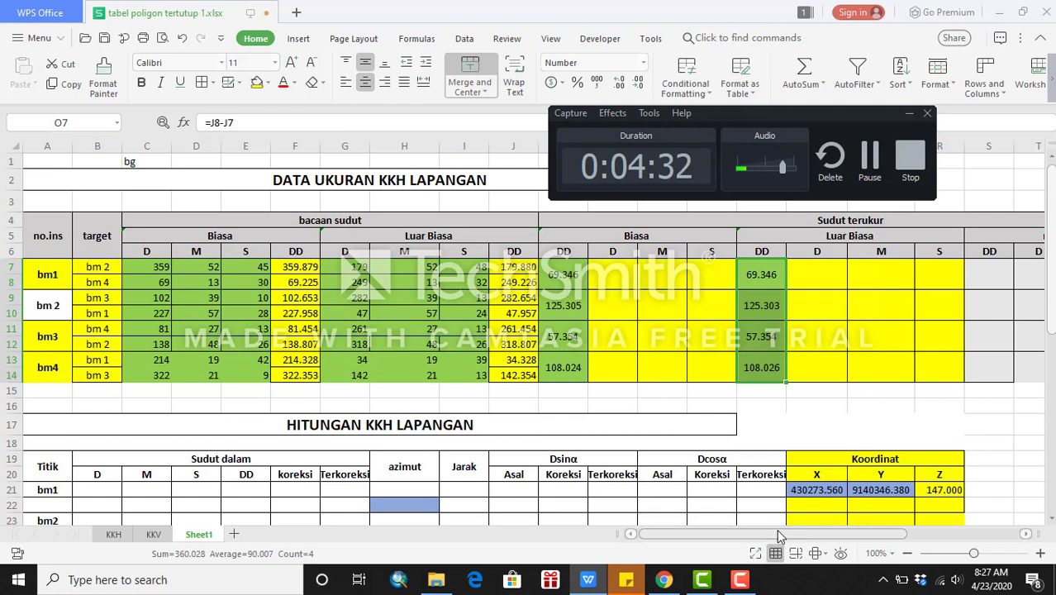
left_click_drag(780, 533, 846, 533)
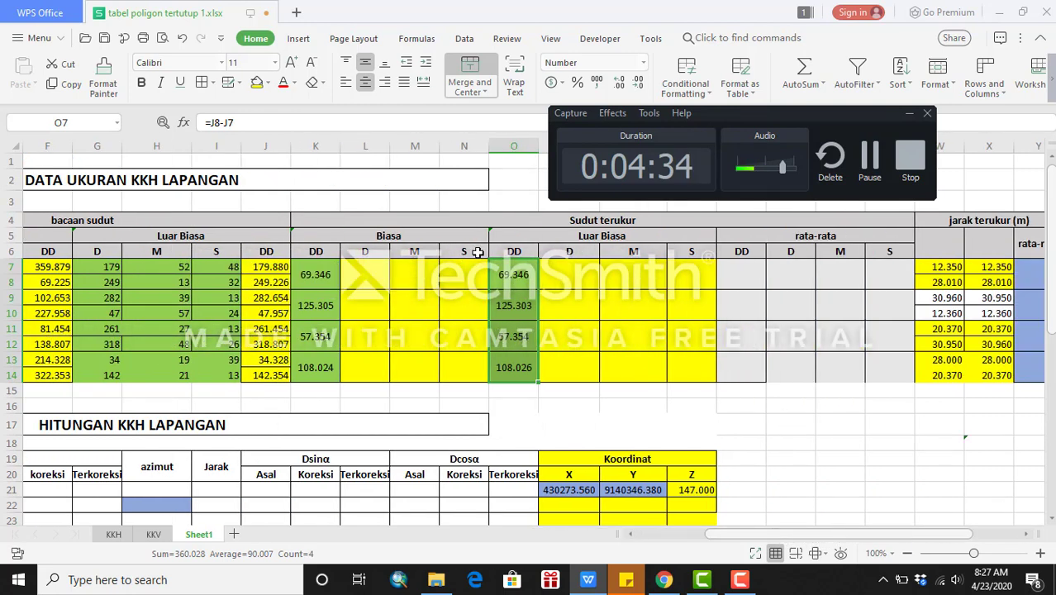
Average the bm1 Biasa and Luar Biasa angles in S7 with =(K7+O7)/2 and fill the formula down to S14.
left_click(419, 237)
left_click(608, 236)
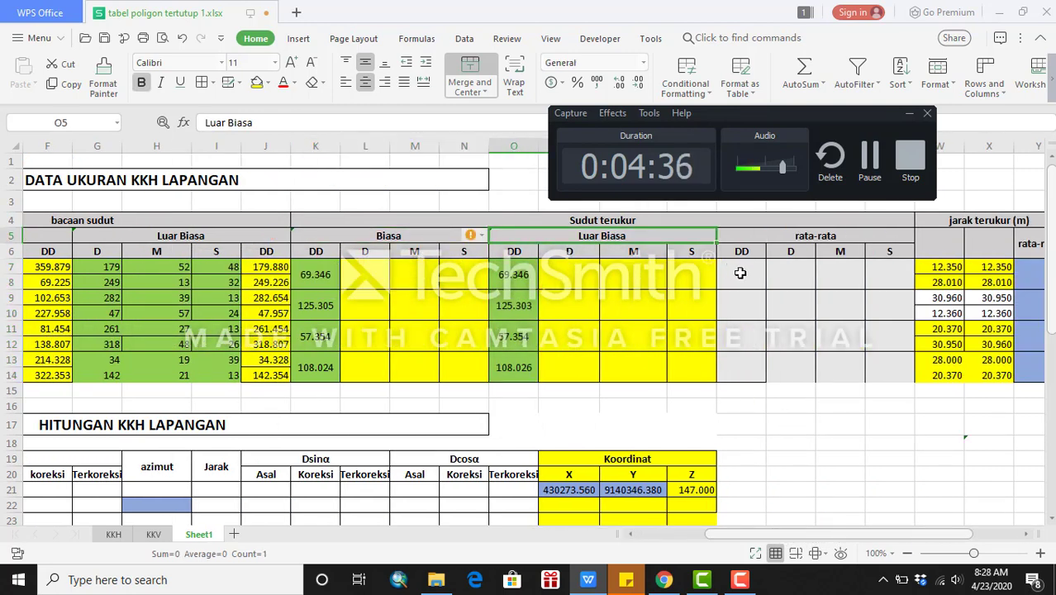
left_click(741, 275)
type("=")
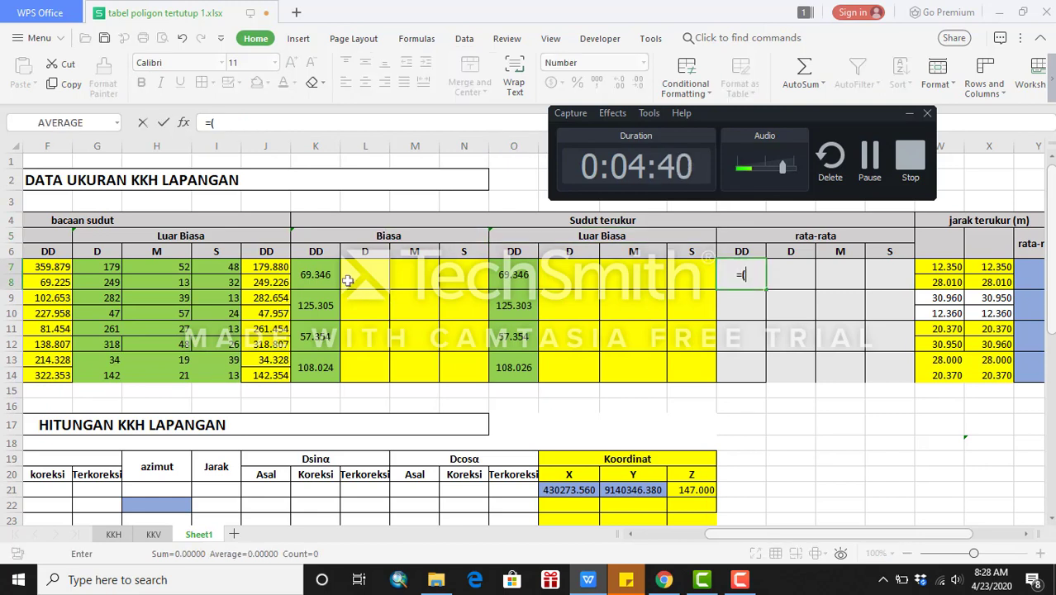
type("(")
left_click(319, 275)
type("+")
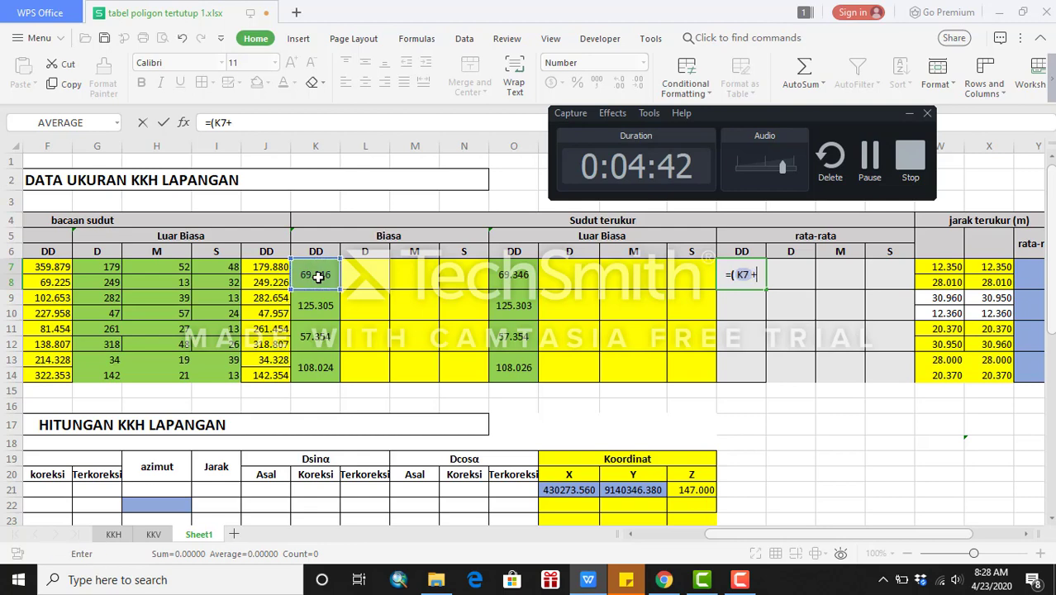
left_click(521, 274)
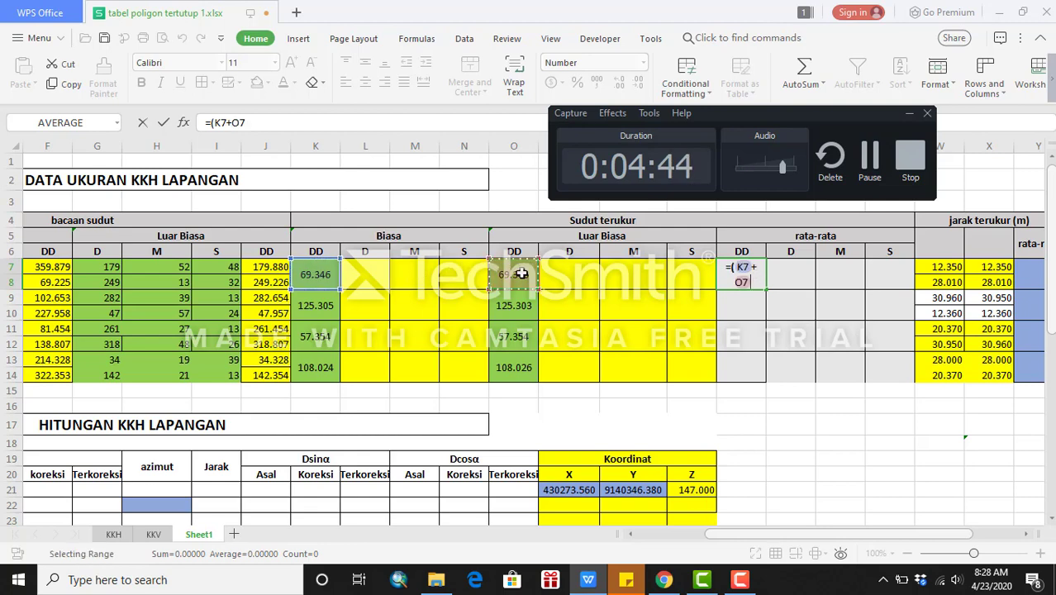
type(")/2")
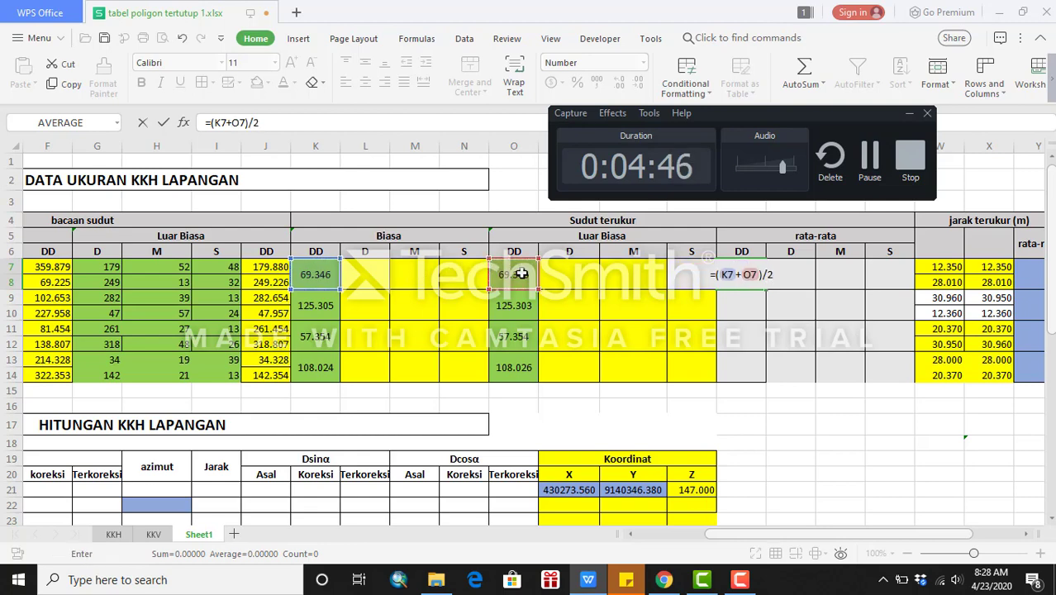
key("Return")
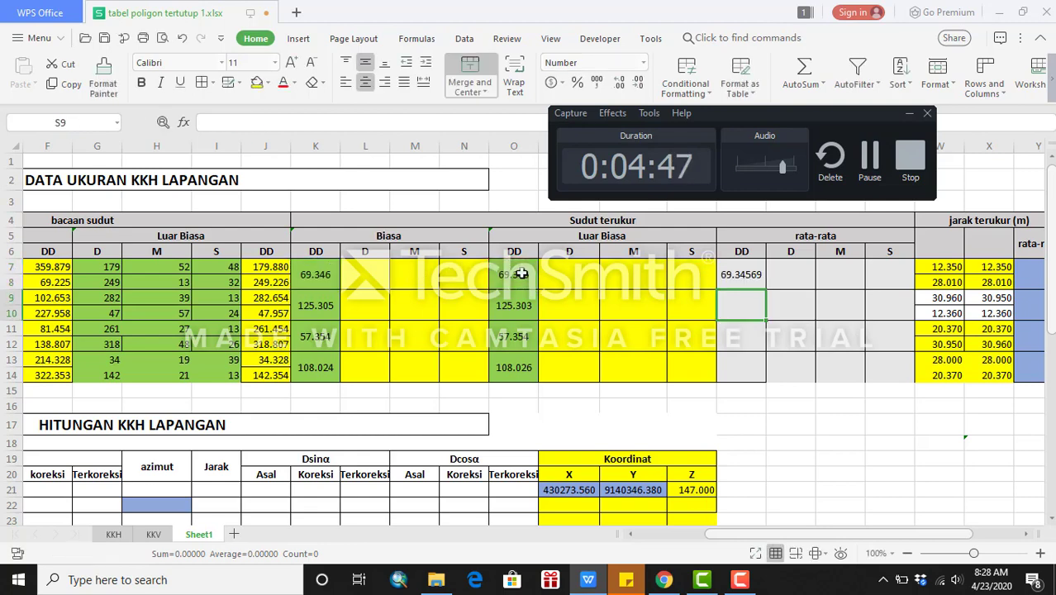
left_click(750, 278)
left_click_drag(766, 287, 760, 378)
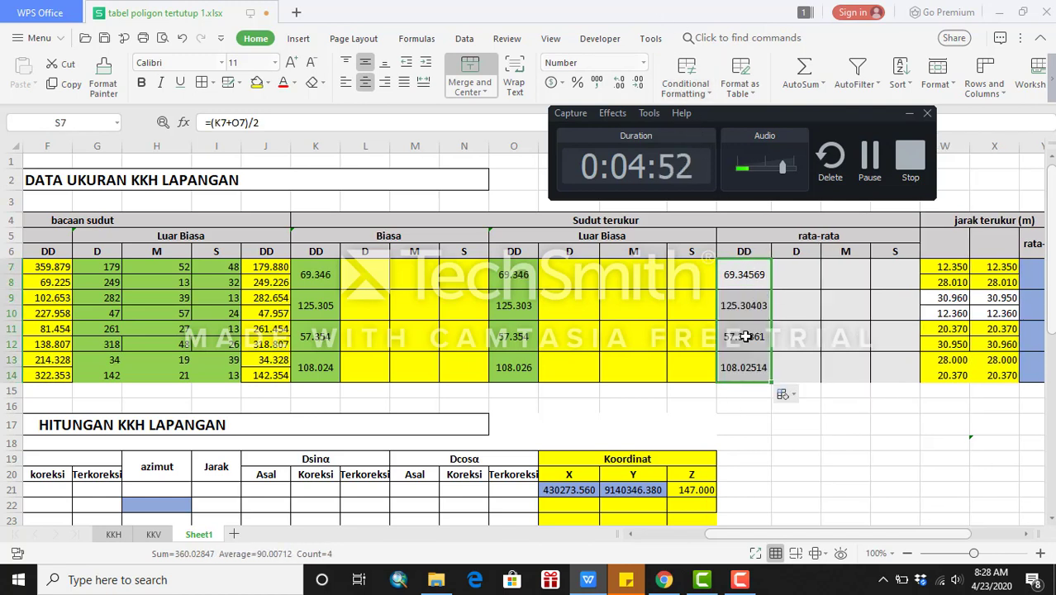
Shade the averaged decimal-degree angles in S7:S14 red.
left_click(268, 82)
left_click(271, 223)
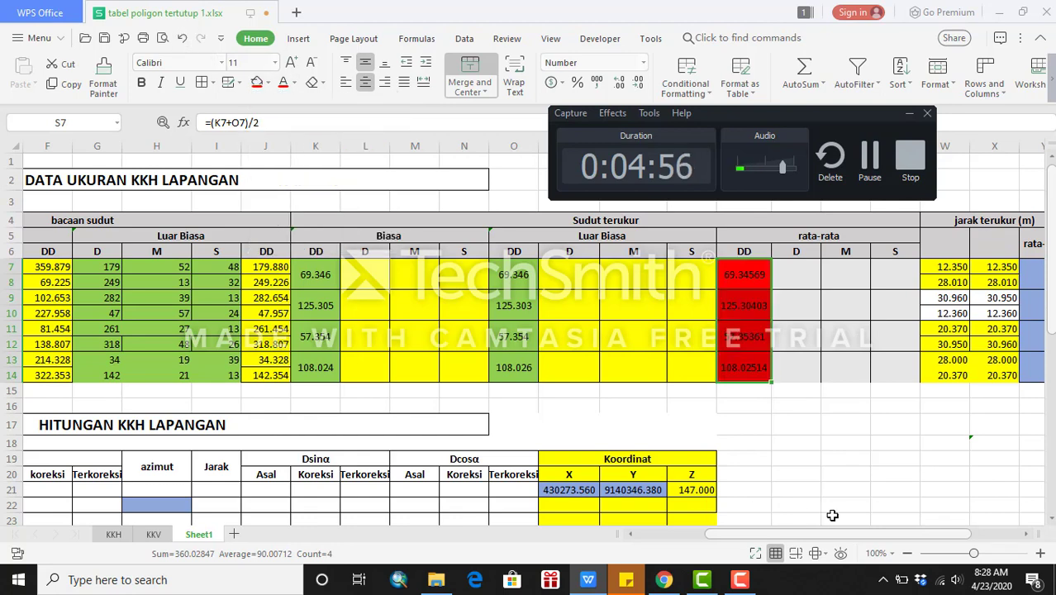
left_click(831, 491)
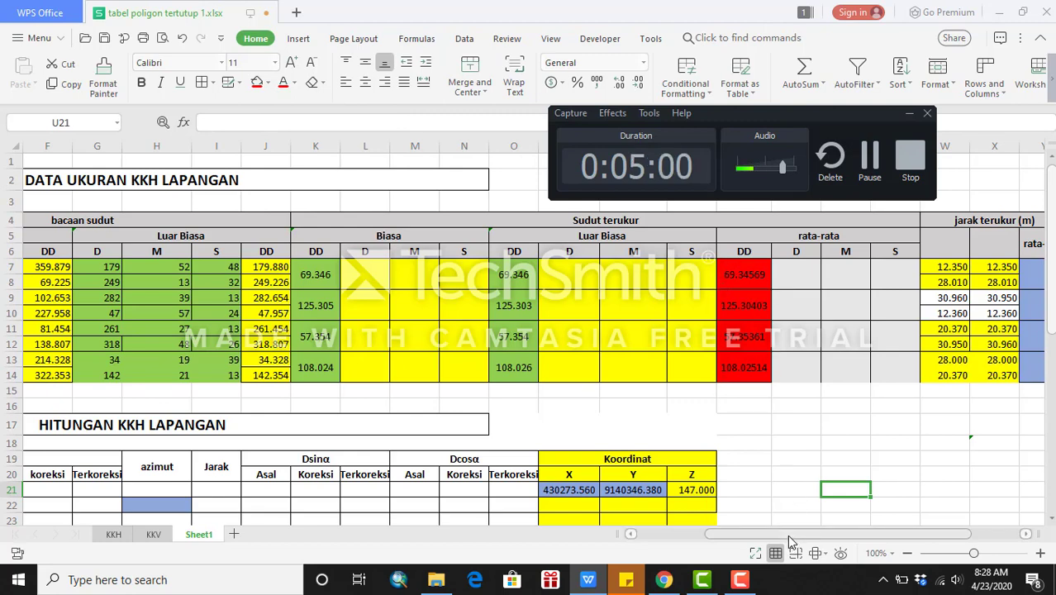
Examine the bm1 measured distances in W7:X8 against the station labels beside the distance table.
left_click_drag(787, 535, 830, 535)
left_click(789, 268)
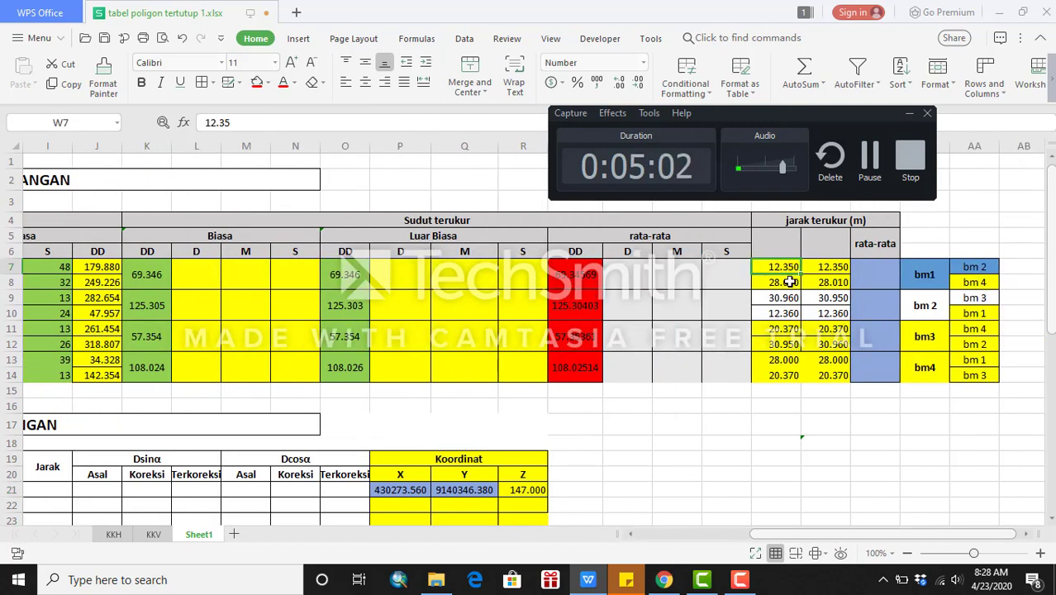
left_click(808, 285)
left_click(786, 284)
left_click_drag(786, 276, 787, 271)
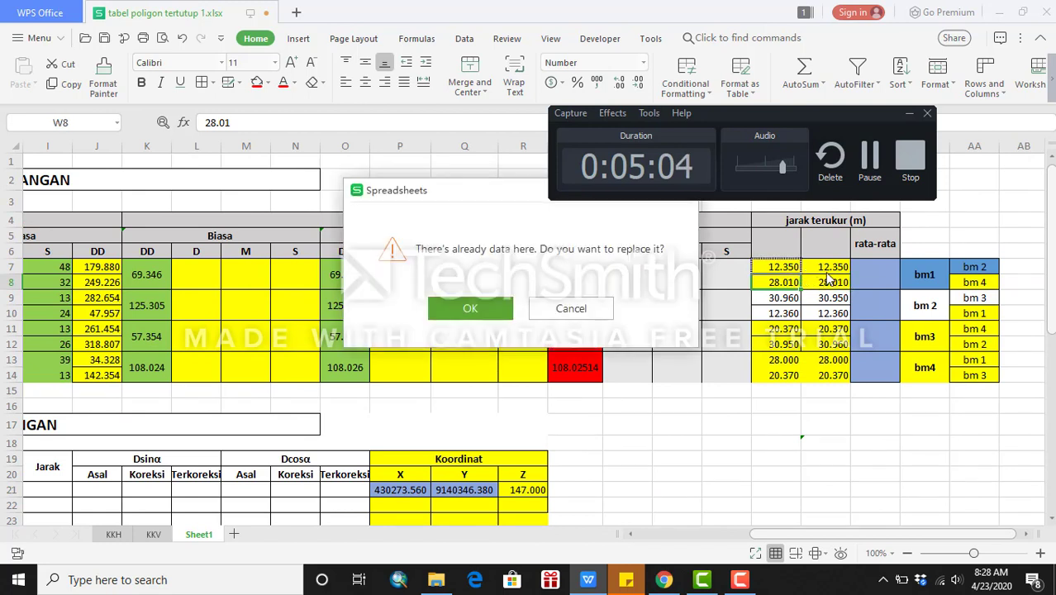
left_click(579, 314)
left_click(818, 281)
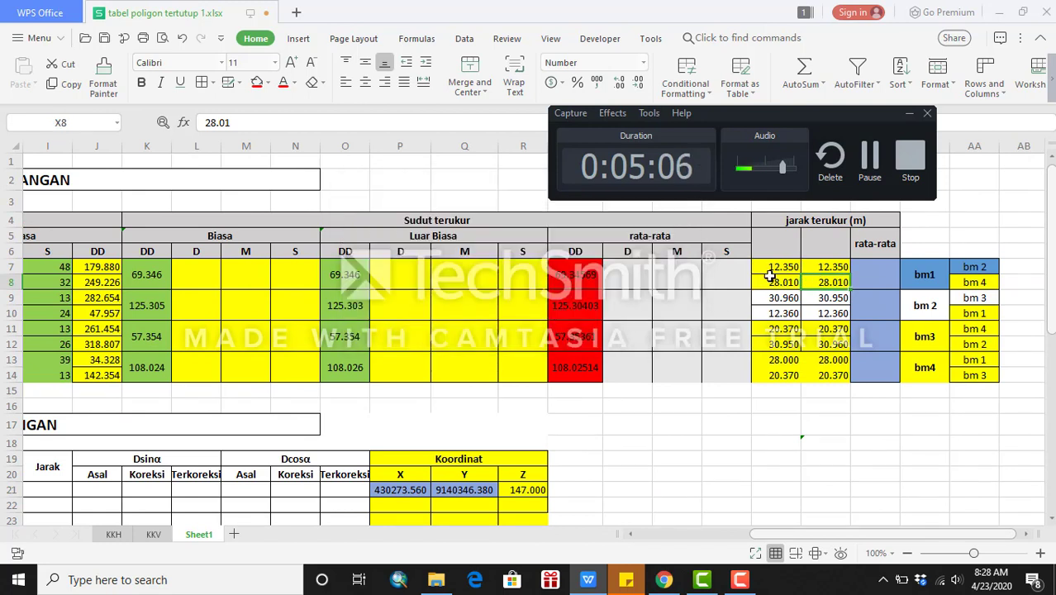
left_click(769, 279)
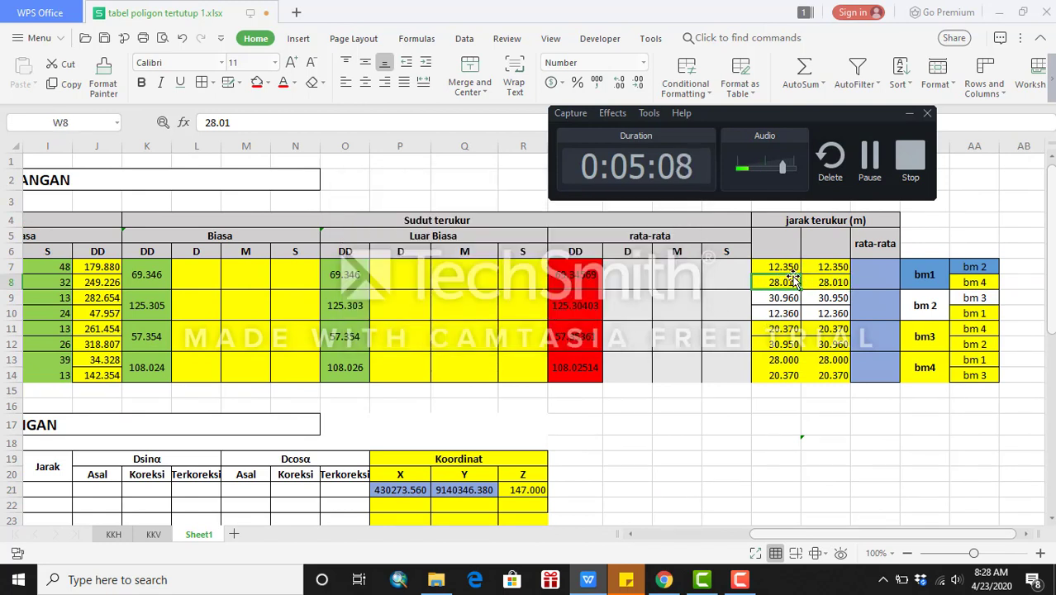
left_click(925, 278)
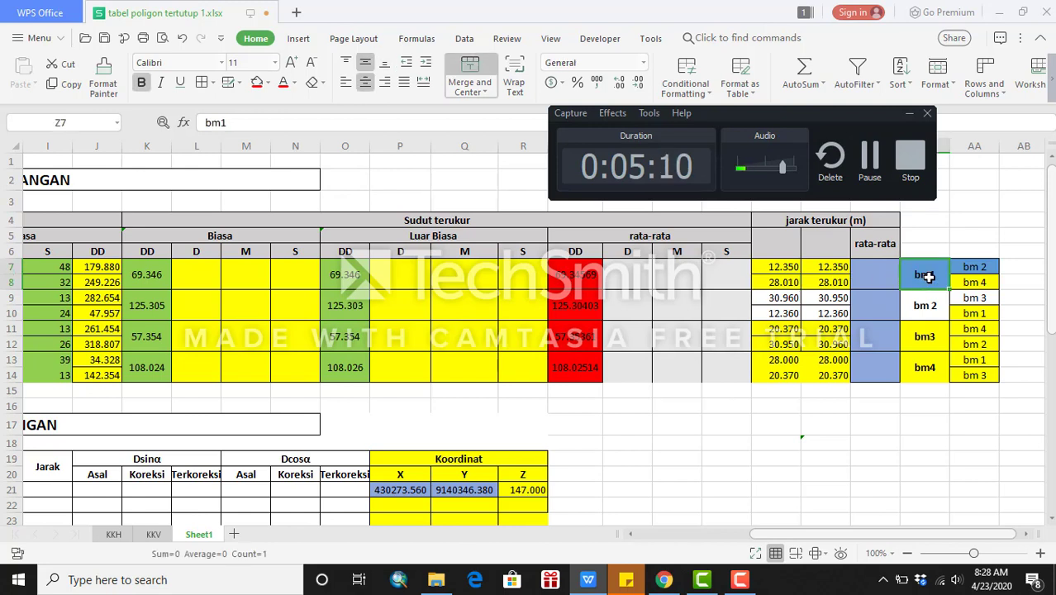
left_click(973, 266)
left_click(776, 267)
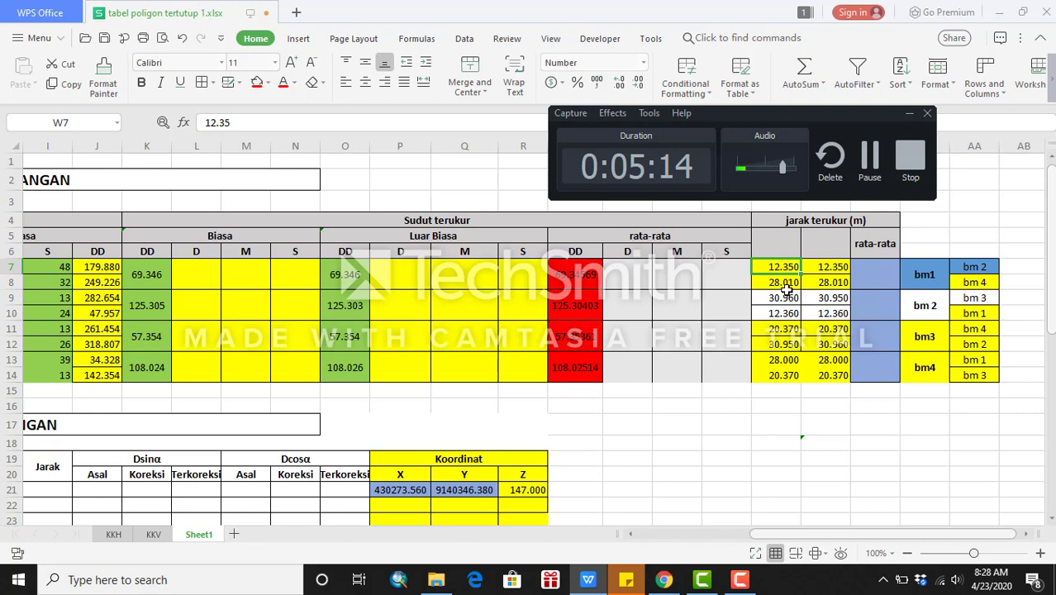
Average the forward and back distances between bm1 and bm 2 in Y7 with =AVERAGE(W7:X7,W10:X10).
left_click(876, 274)
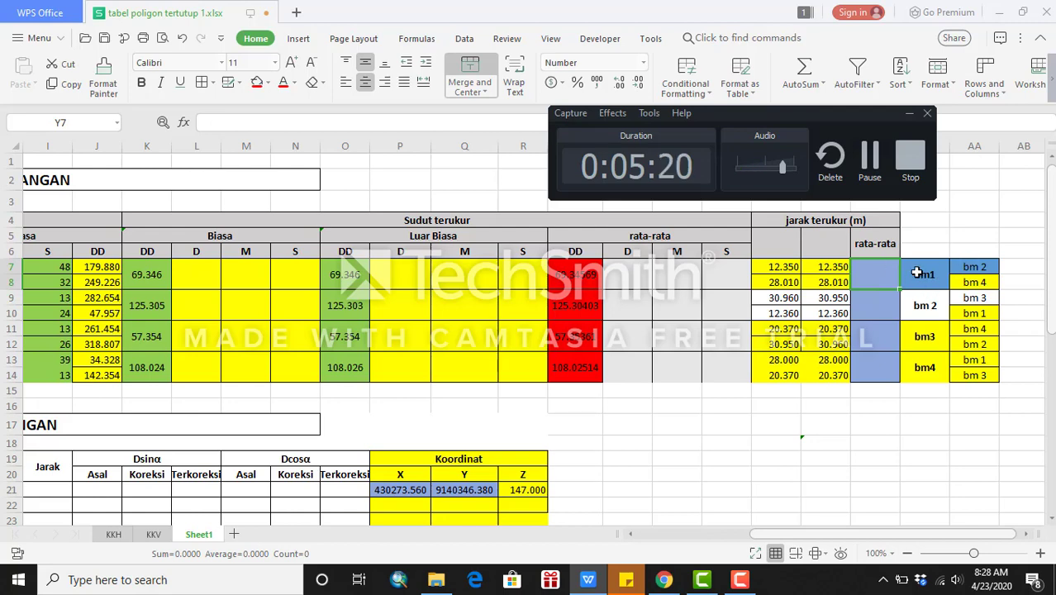
type("=")
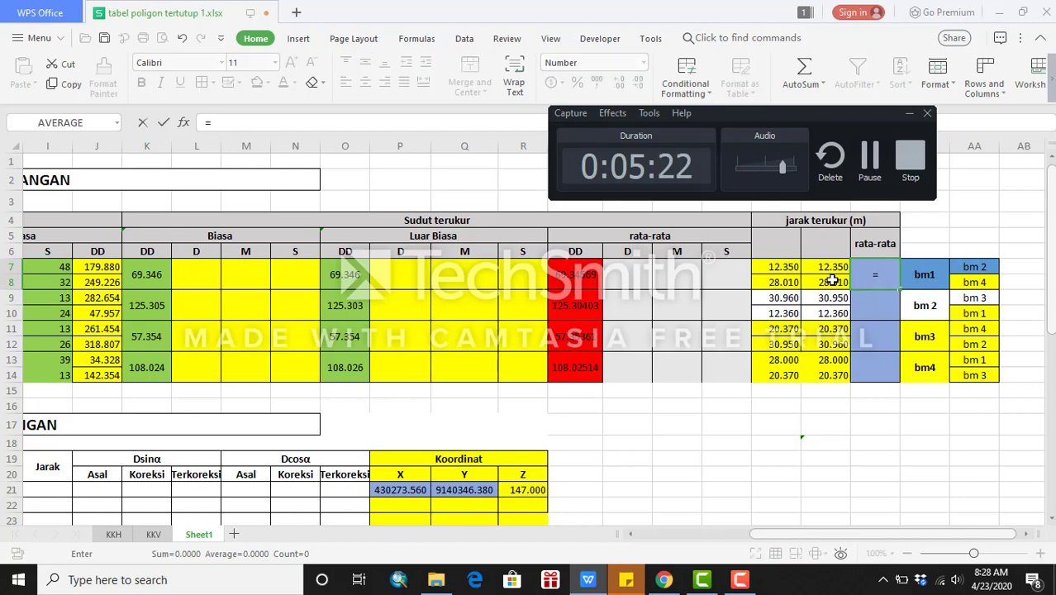
type("averag")
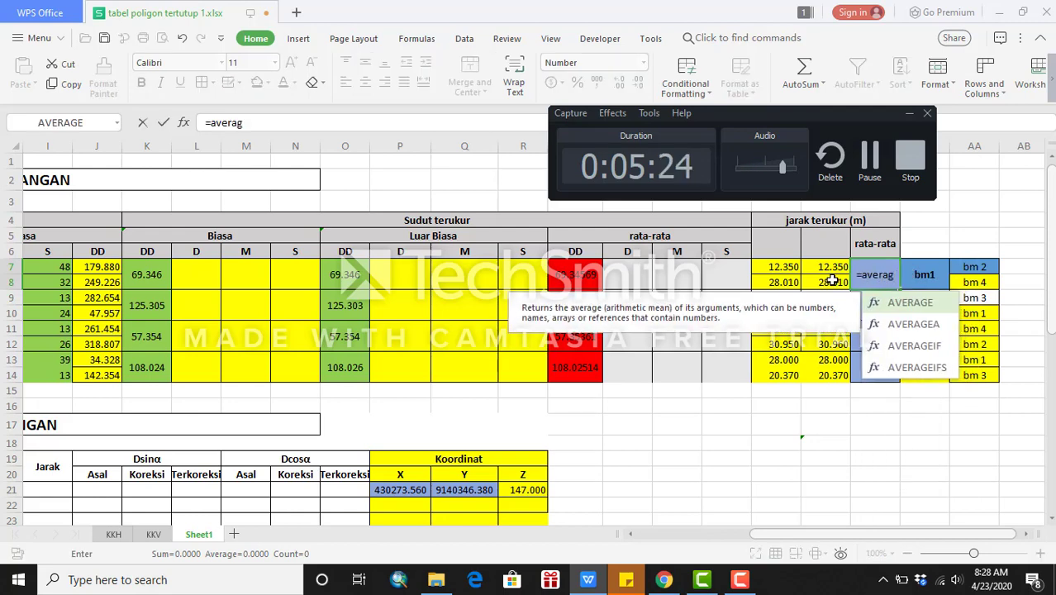
type("e")
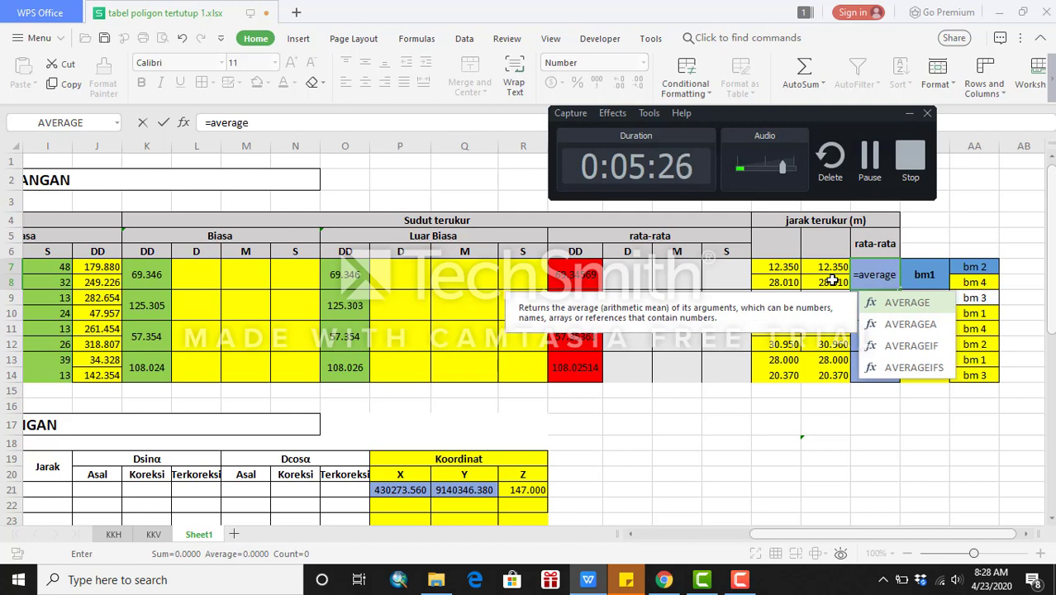
type("(")
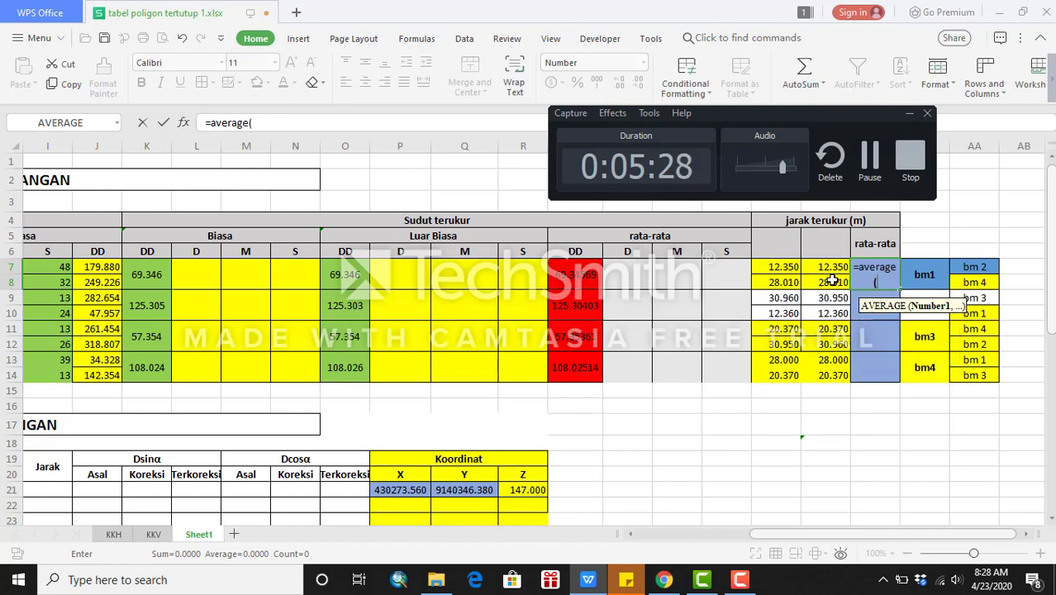
left_click_drag(799, 266, 813, 266)
type(",")
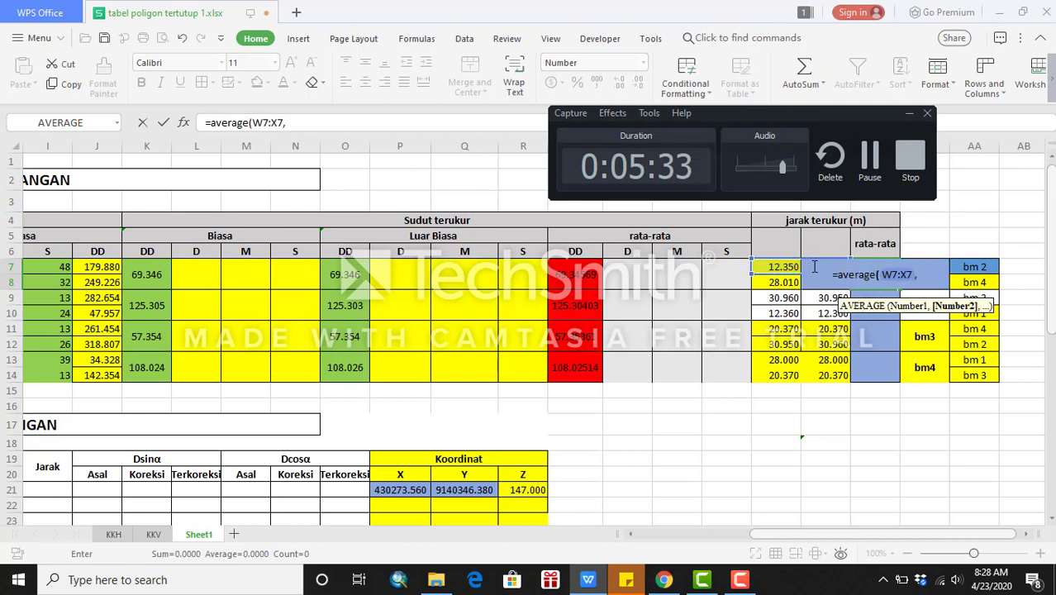
left_click(791, 313)
left_click_drag(792, 313, 813, 312)
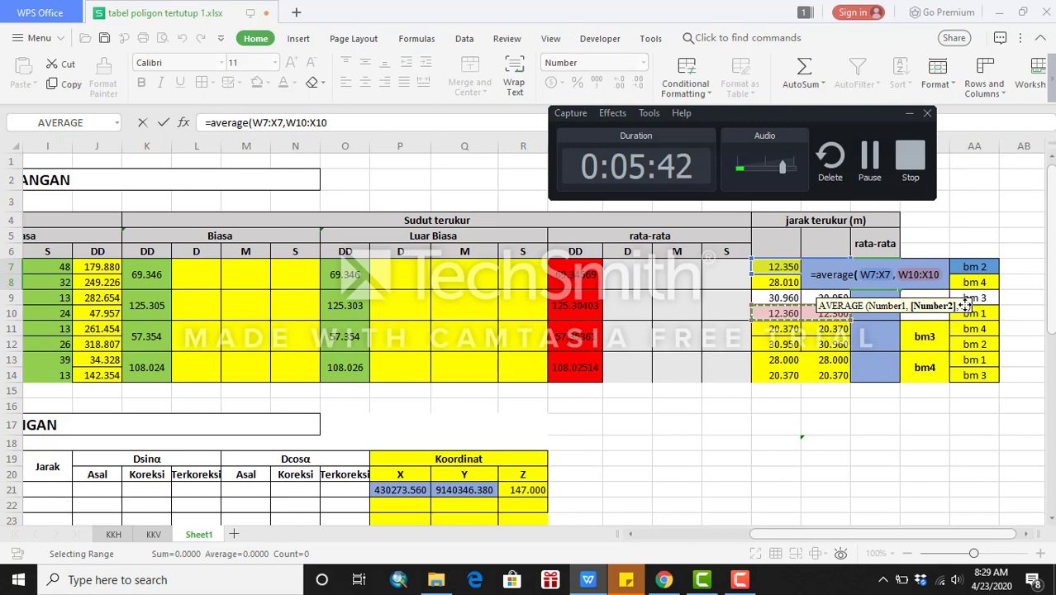
type(")")
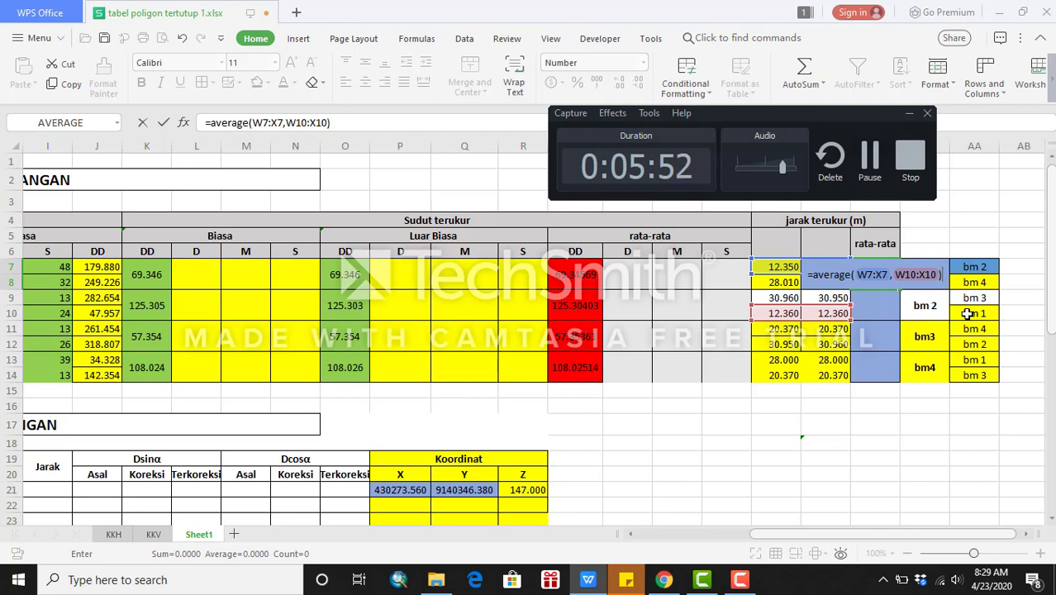
key("Return")
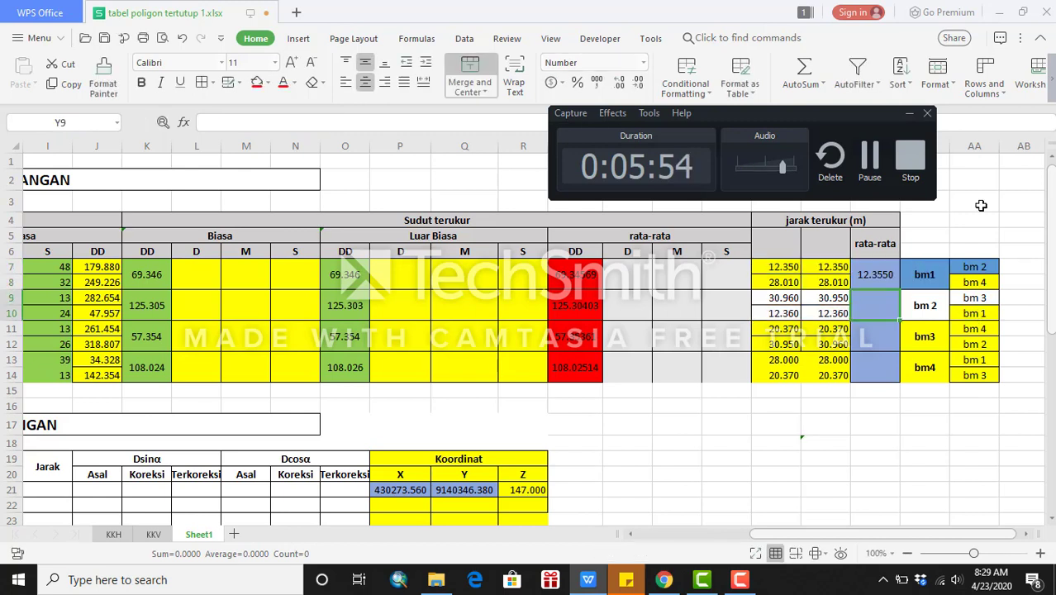
Fill the average distance formula from Y7 down to Y14 and check the ranges referenced in Y9 and Y11.
left_click(880, 282)
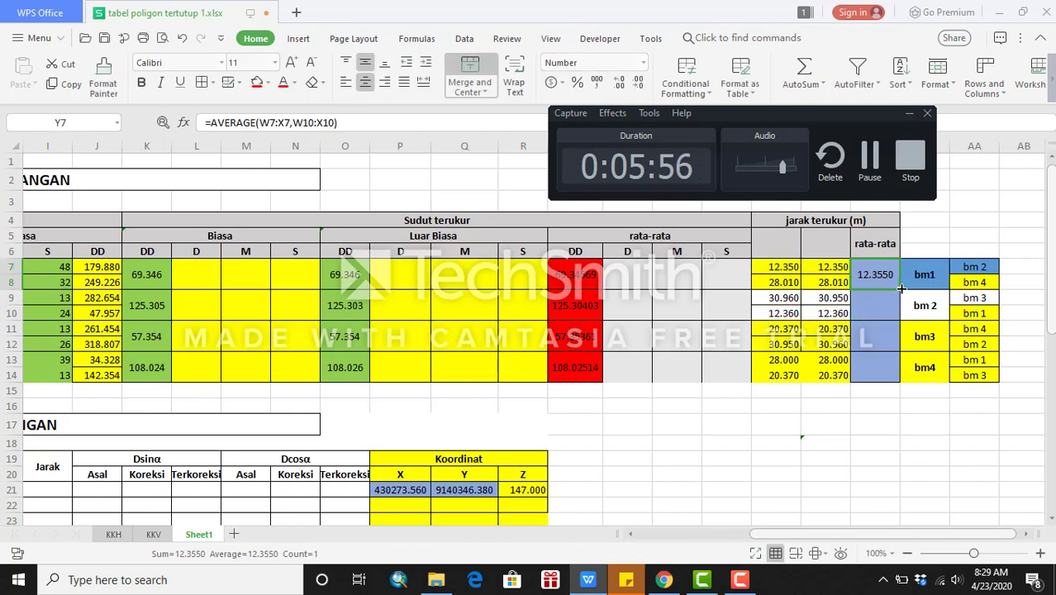
left_click_drag(901, 289, 893, 375)
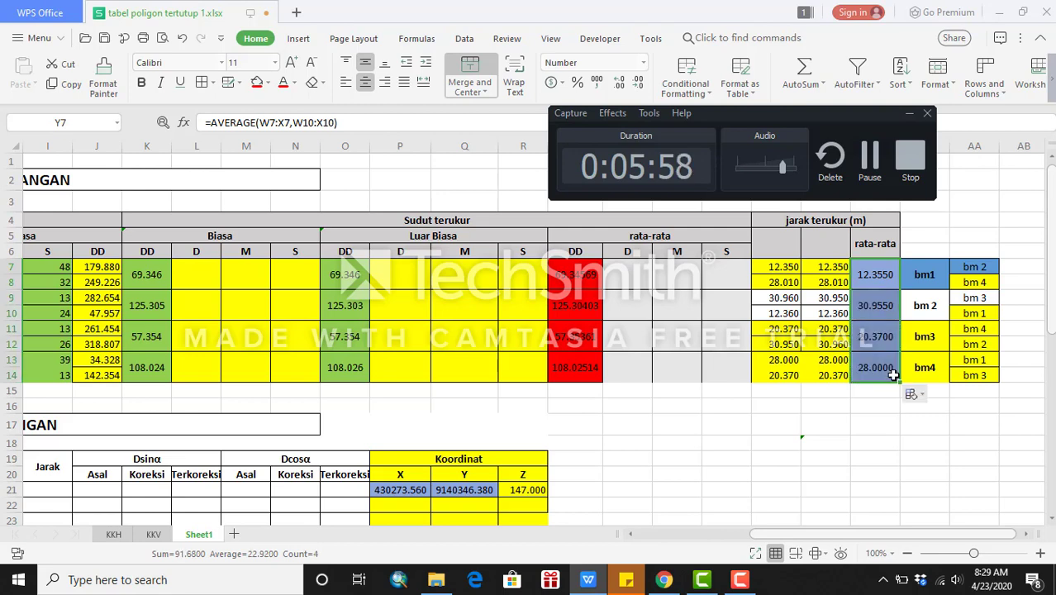
double_click(874, 304)
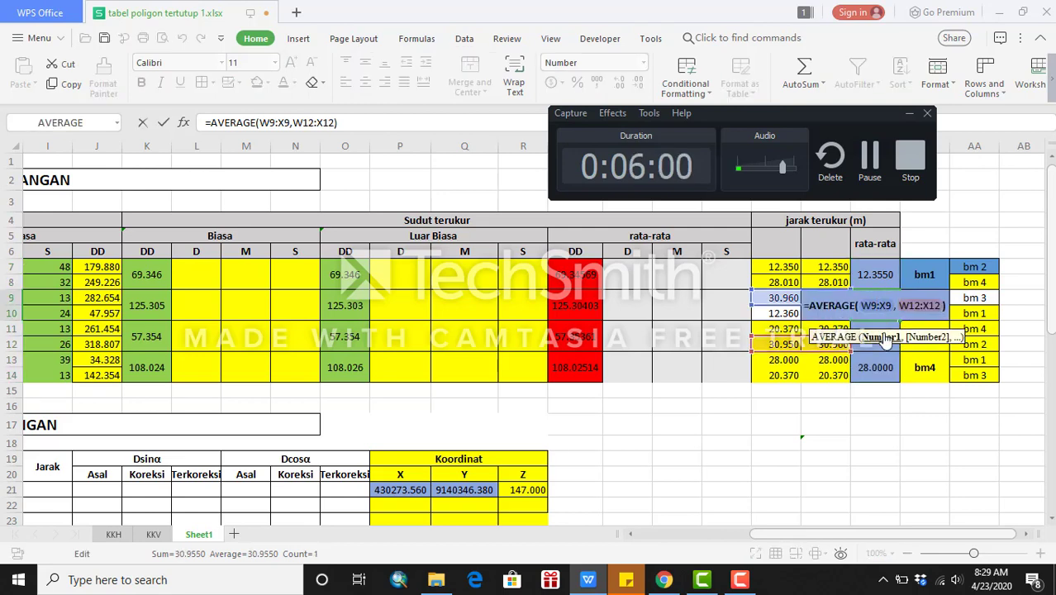
key("Return")
double_click(884, 340)
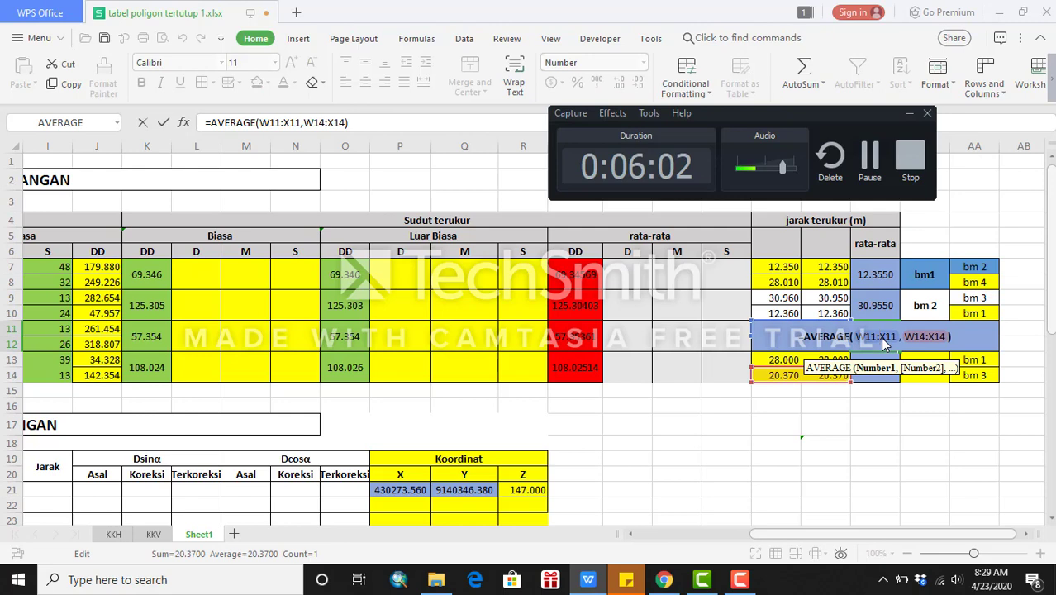
key("Return")
Move the second range of the bm4 average distance formula to W8:X8, making Y13 =AVERAGE(W13:X13,W8:X8).
double_click(879, 376)
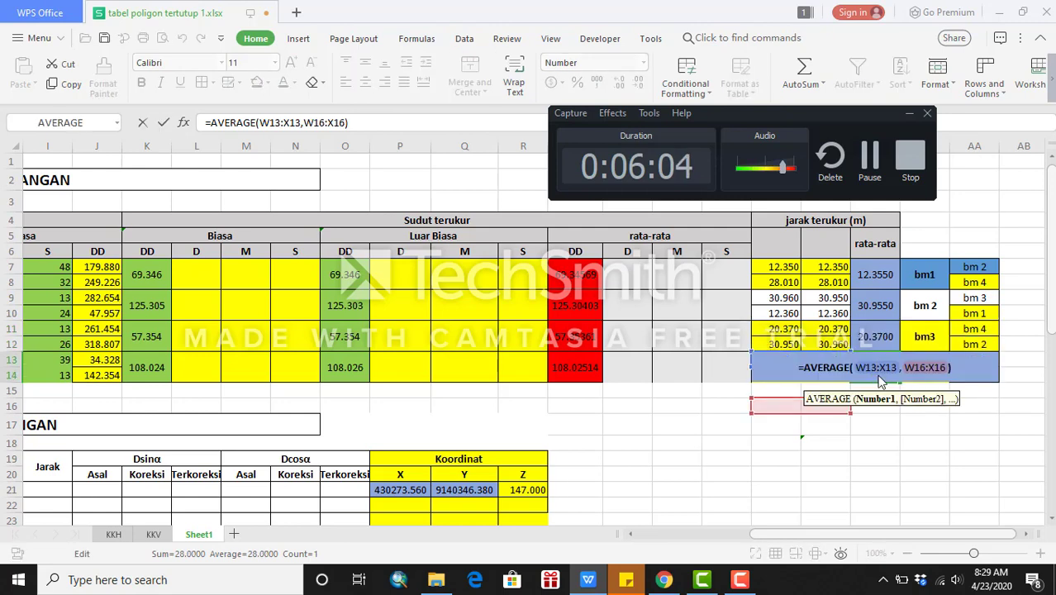
left_click_drag(756, 401, 789, 284)
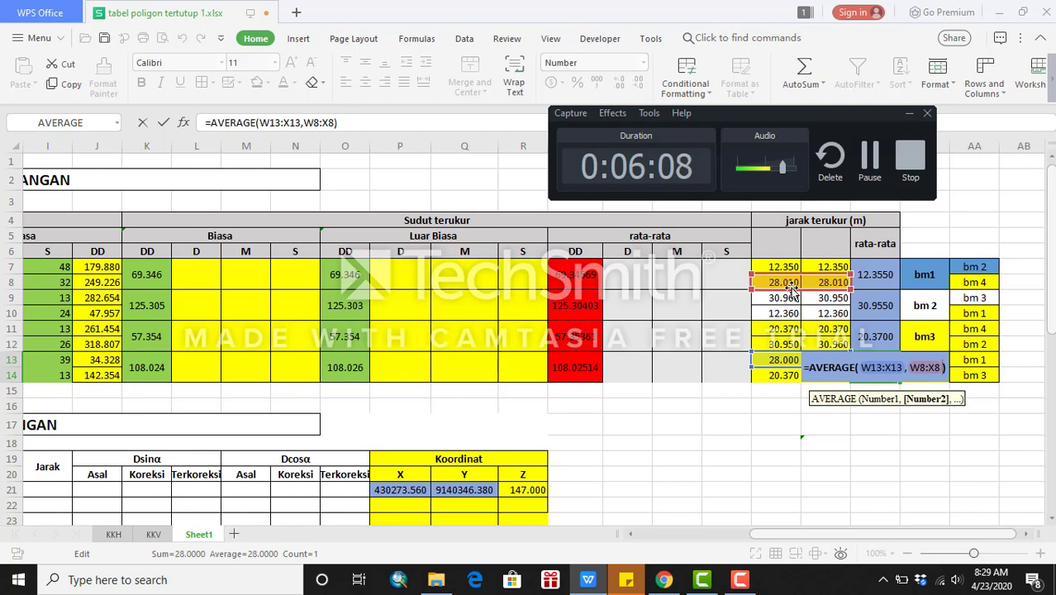
key("Return")
left_click(881, 366)
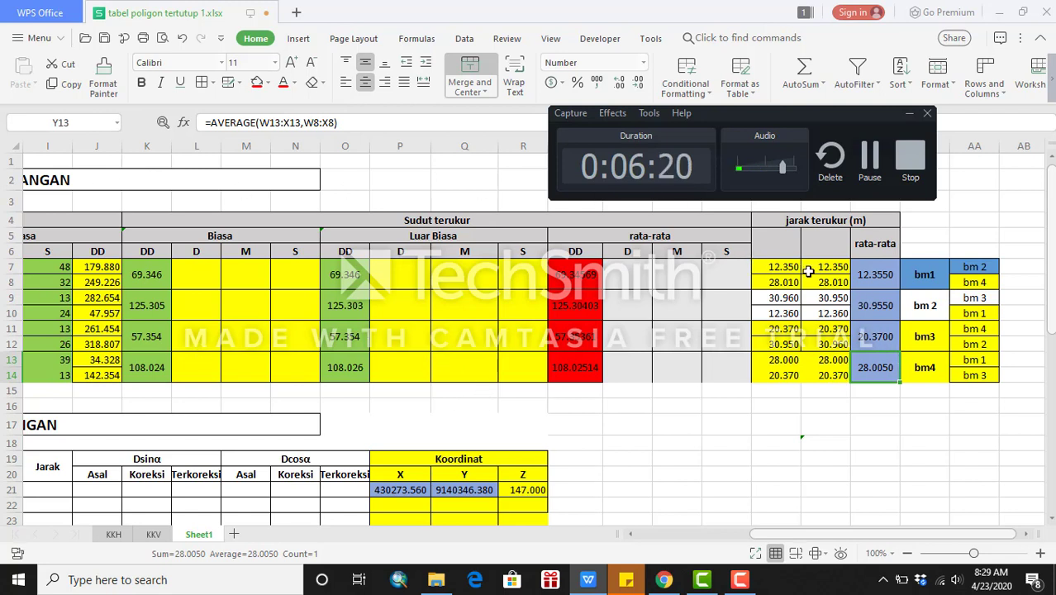
Shade the averaged distances in Y7:Y14 red.
left_click_drag(873, 274, 874, 368)
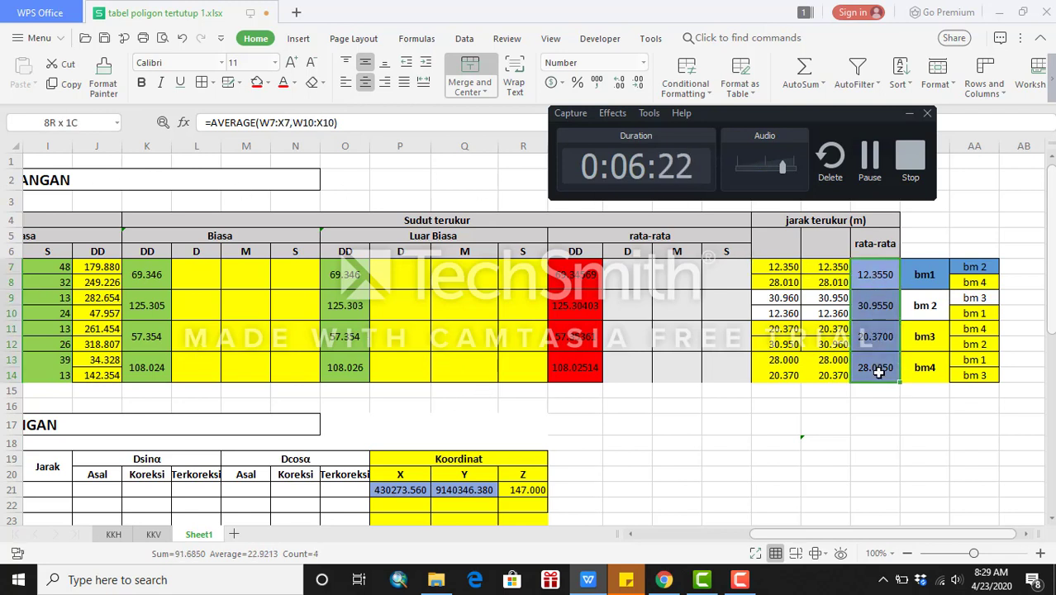
left_click(257, 81)
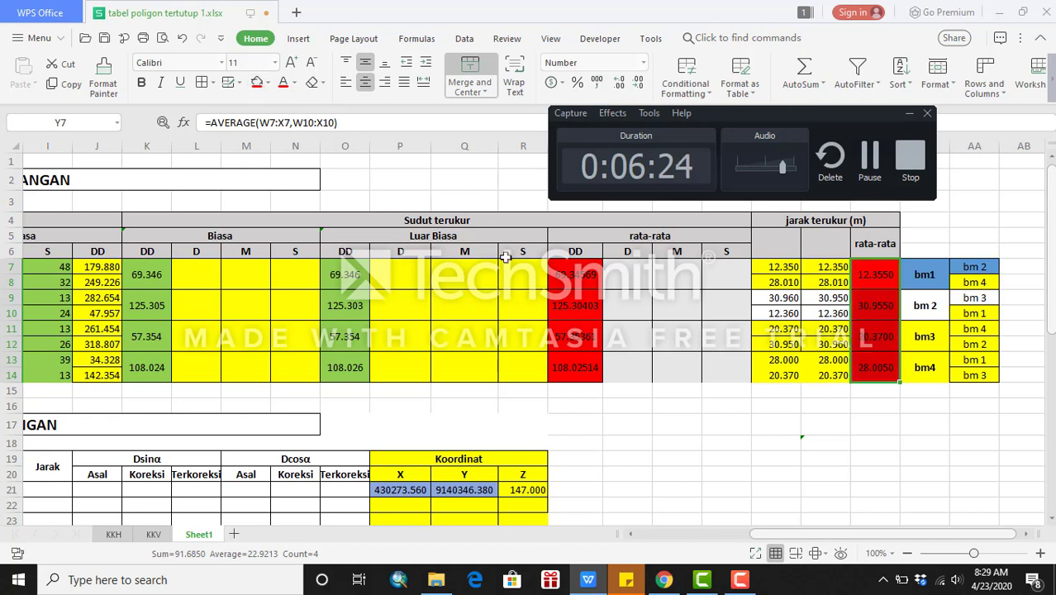
left_click(573, 283)
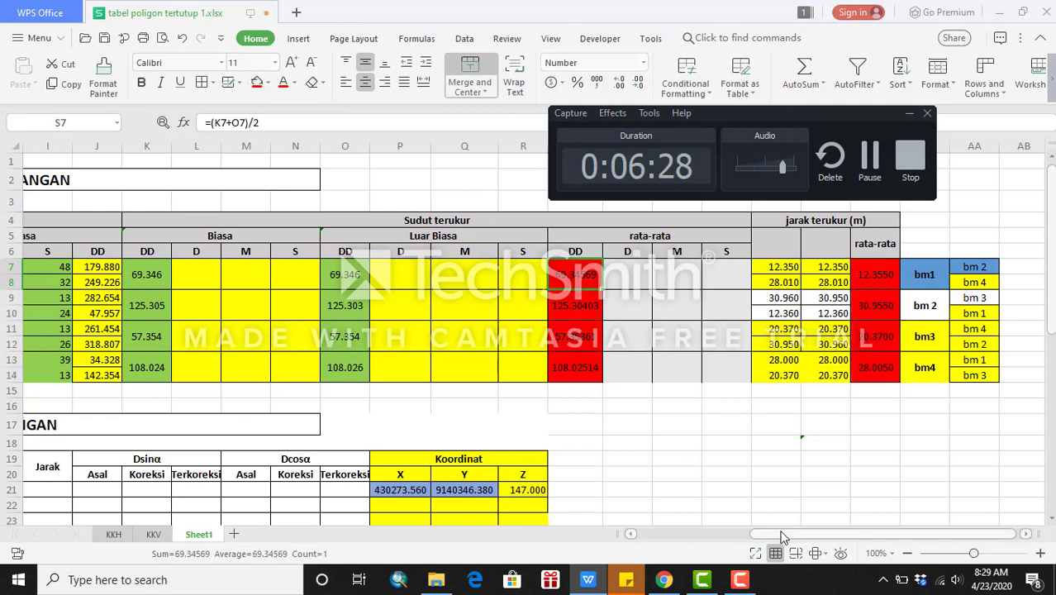
Copy the averaged angles in S7:S14 and paste them as values into the Sudut dalam DD column starting at E21.
left_click_drag(776, 536, 664, 536)
scroll(245, 353, "down", 6)
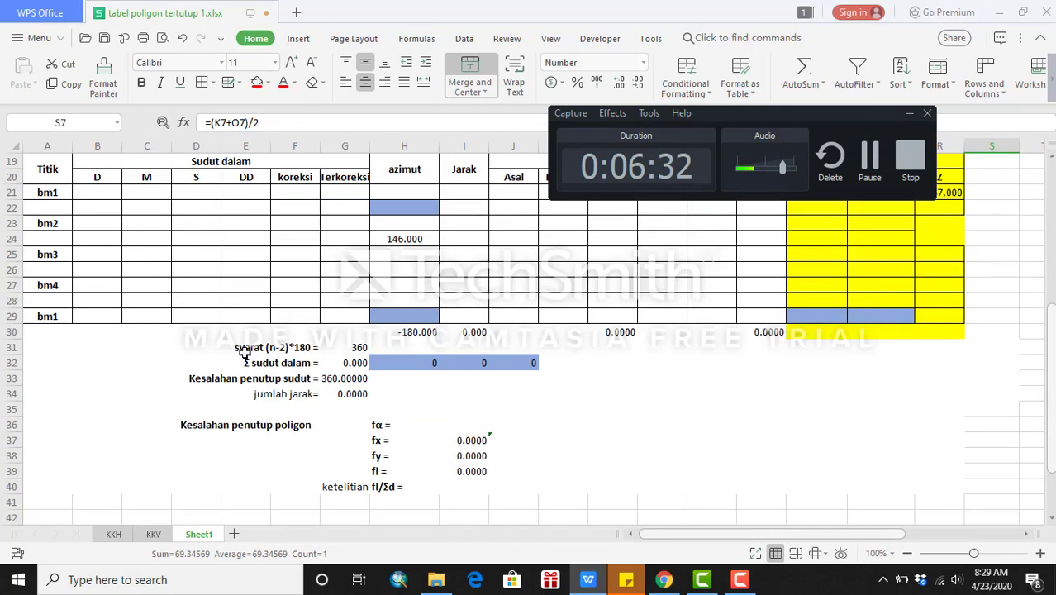
scroll(245, 354, "up", 3)
left_click_drag(112, 338, 201, 465)
left_click(247, 340)
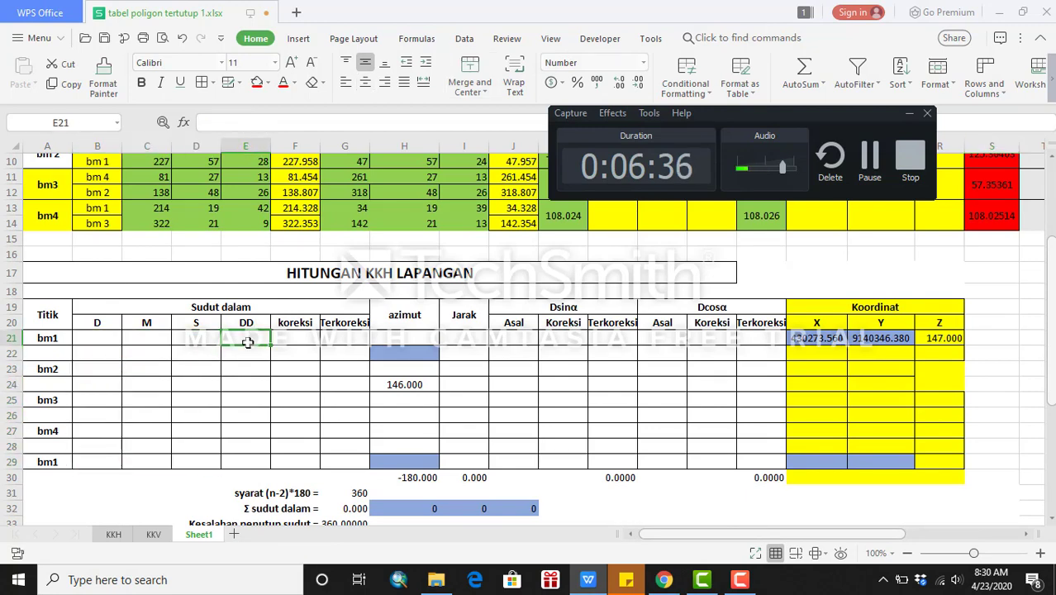
left_click_drag(801, 537, 867, 537)
scroll(808, 413, "up", 3)
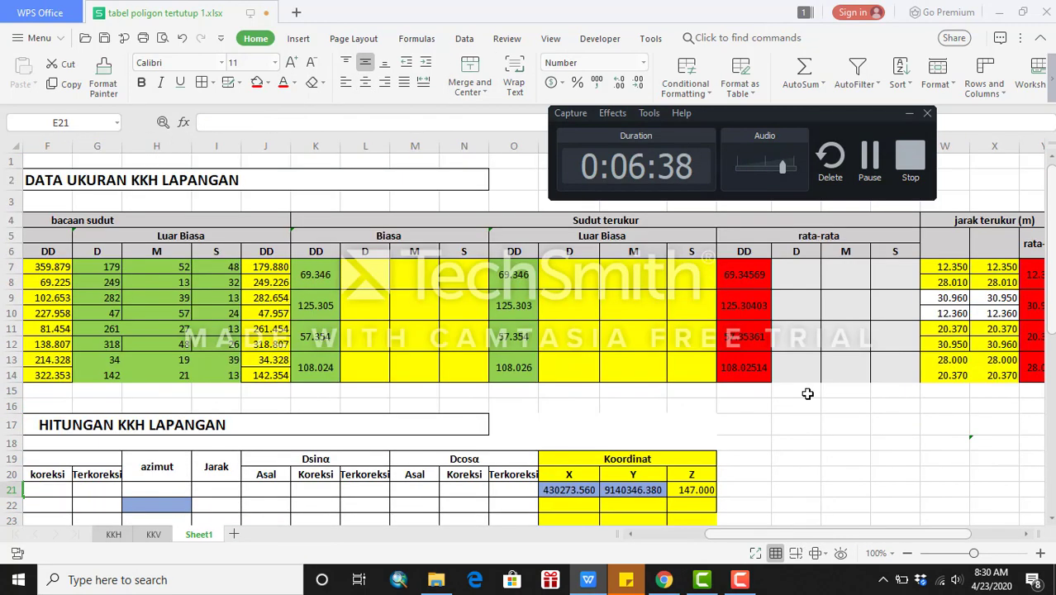
left_click_drag(742, 272, 762, 370)
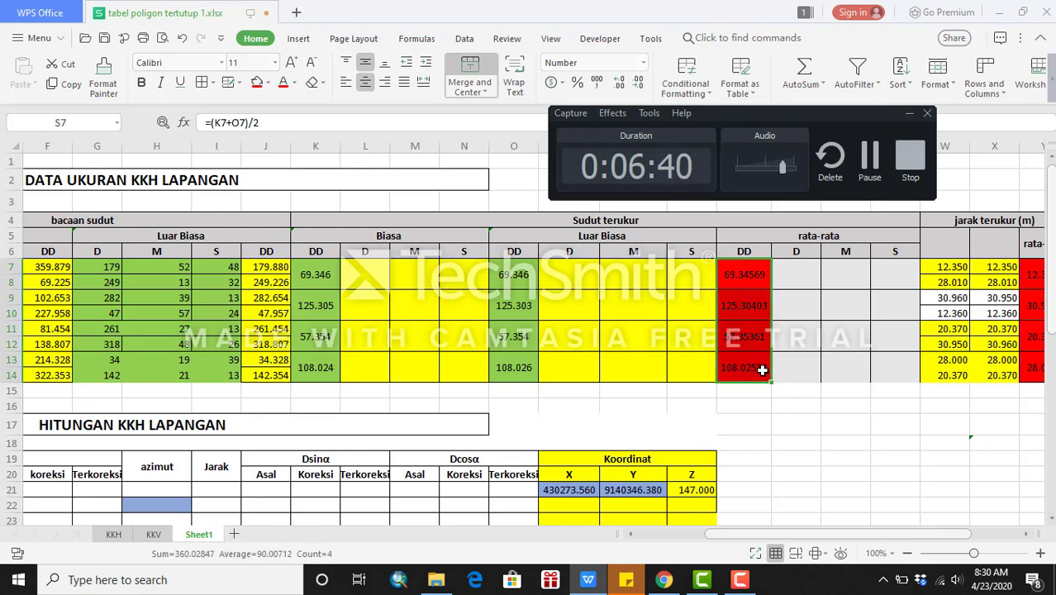
key("ctrl+c")
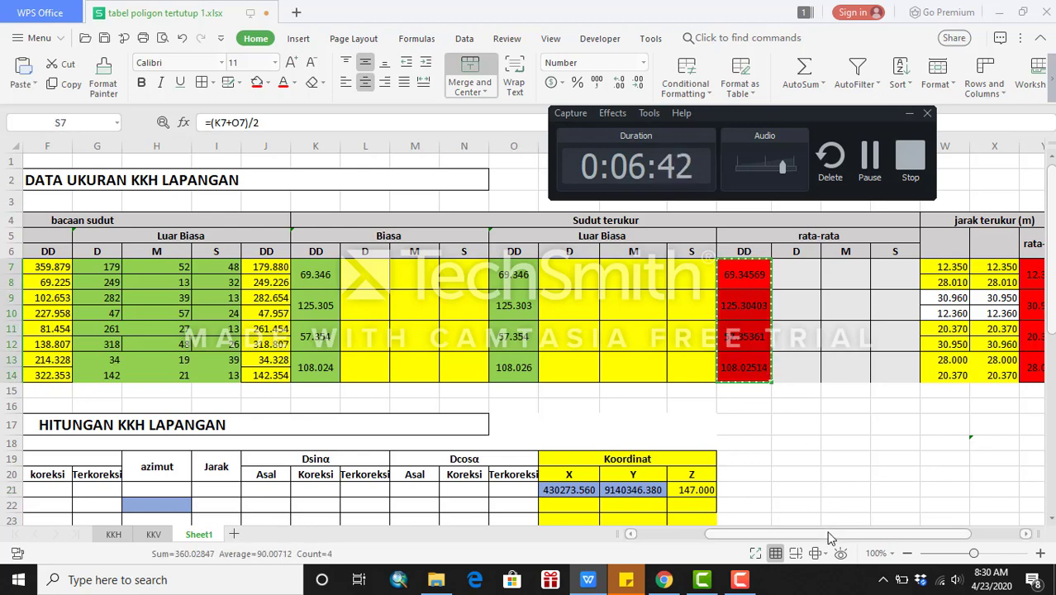
left_click_drag(831, 537, 699, 538)
scroll(221, 420, "down", 4)
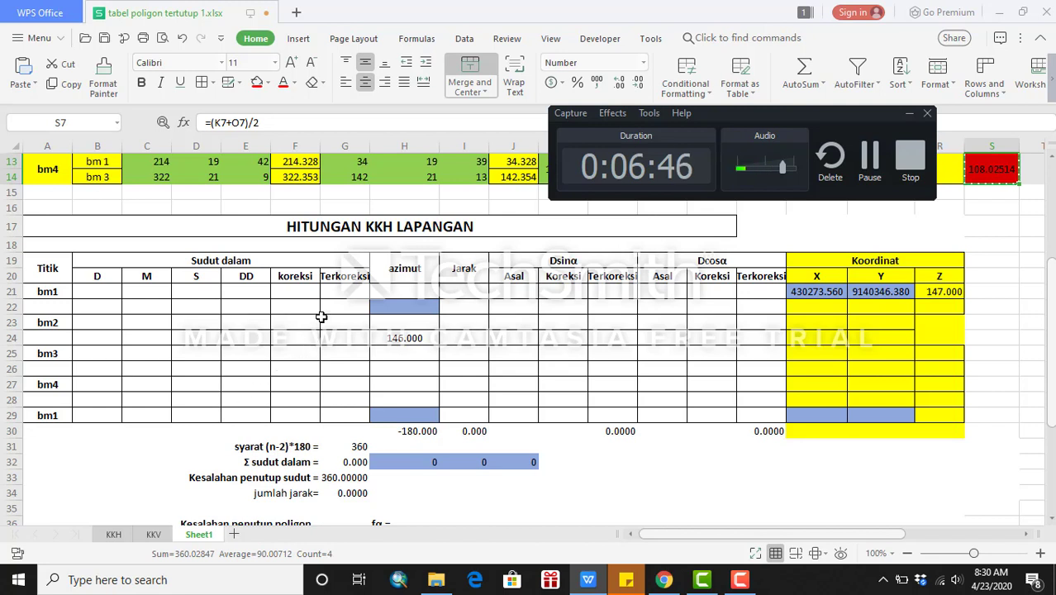
left_click(244, 292)
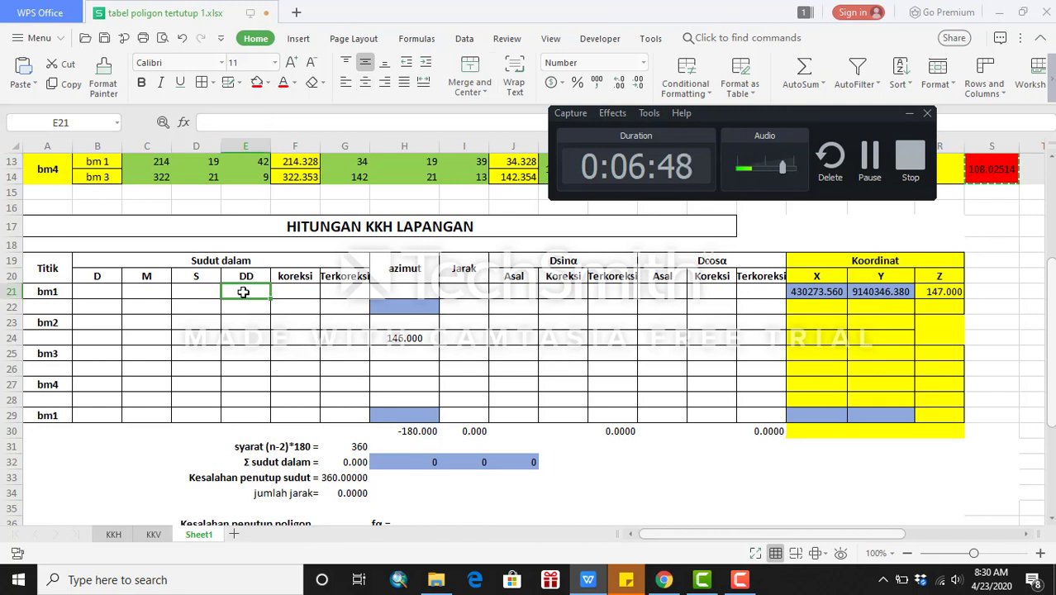
right_click(244, 291)
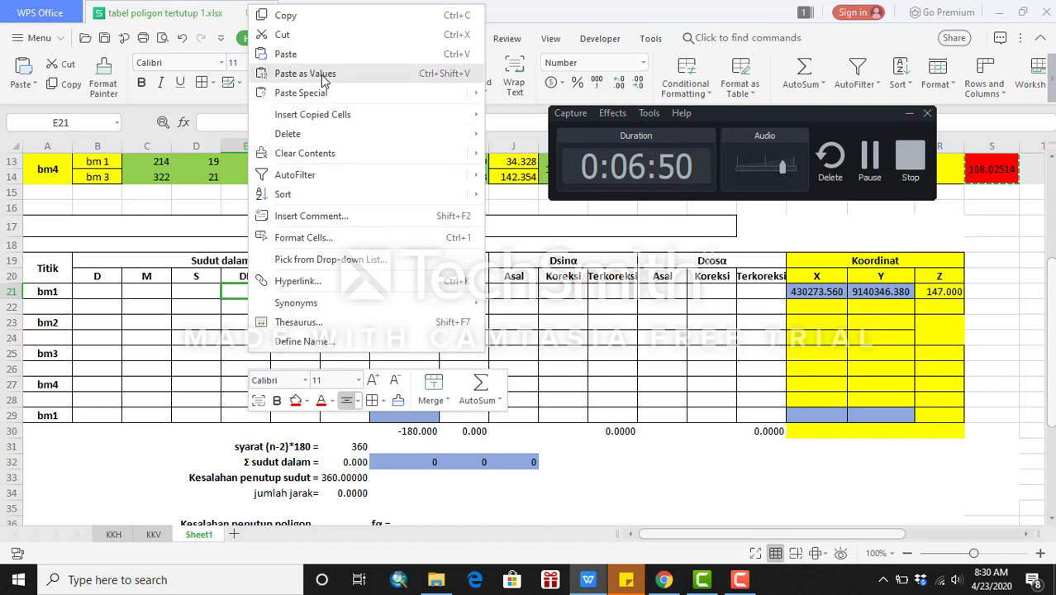
left_click(388, 72)
left_click(303, 372)
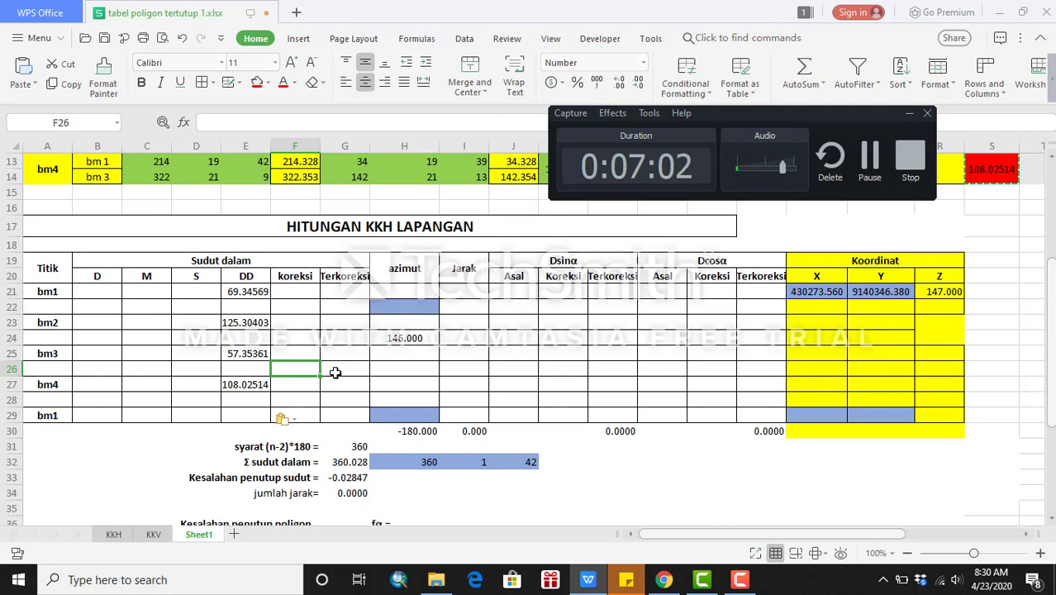
Clear the angle condition, closure and total distance cells G31:G34 and the azimuth in H24.
left_click(471, 484)
scroll(472, 486, "down", 3)
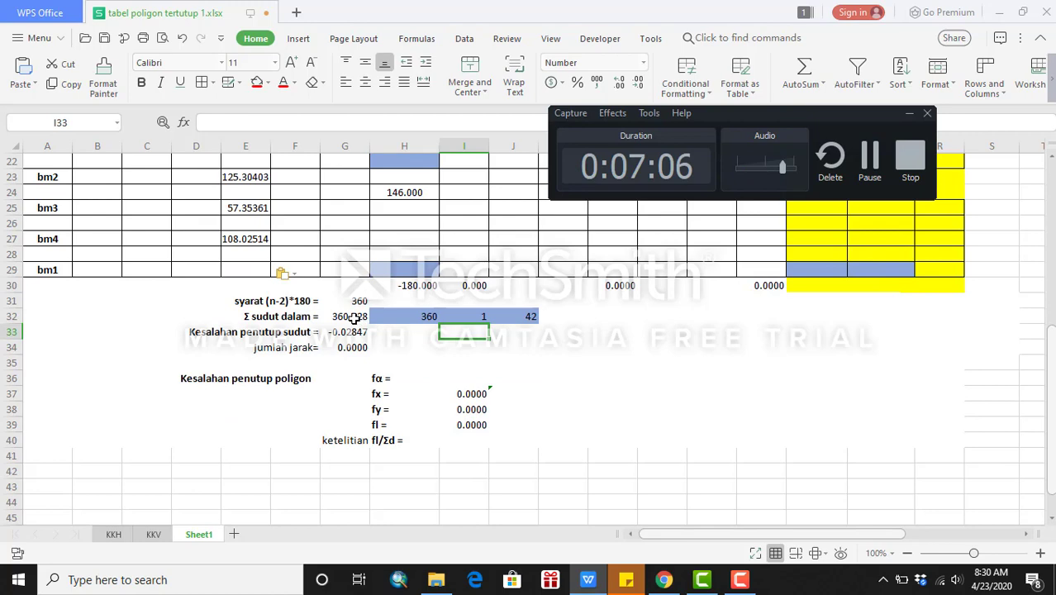
left_click_drag(353, 318, 355, 349)
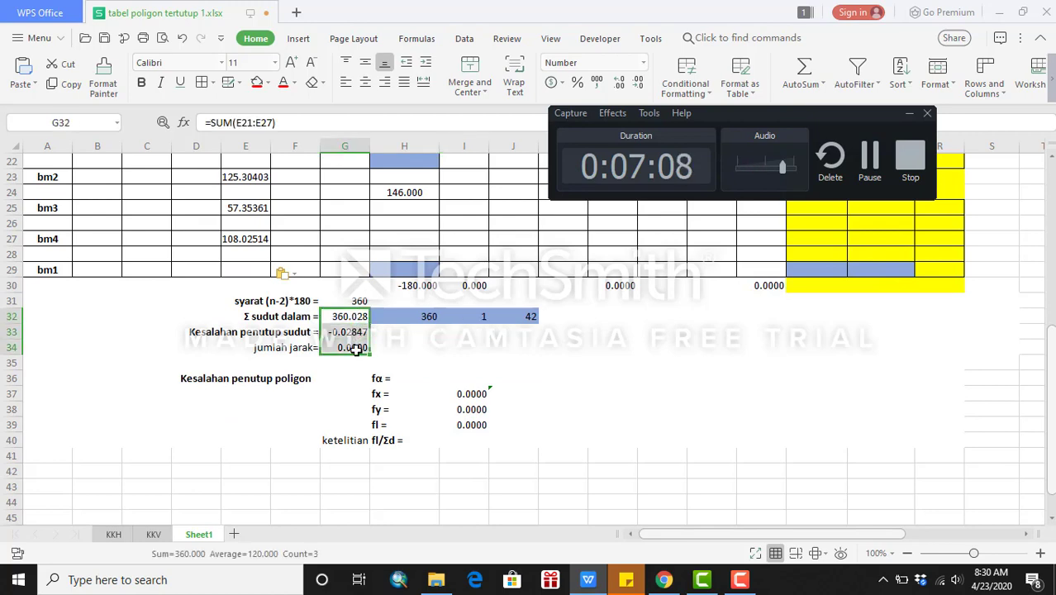
key("Delete")
left_click(359, 299)
key("Delete")
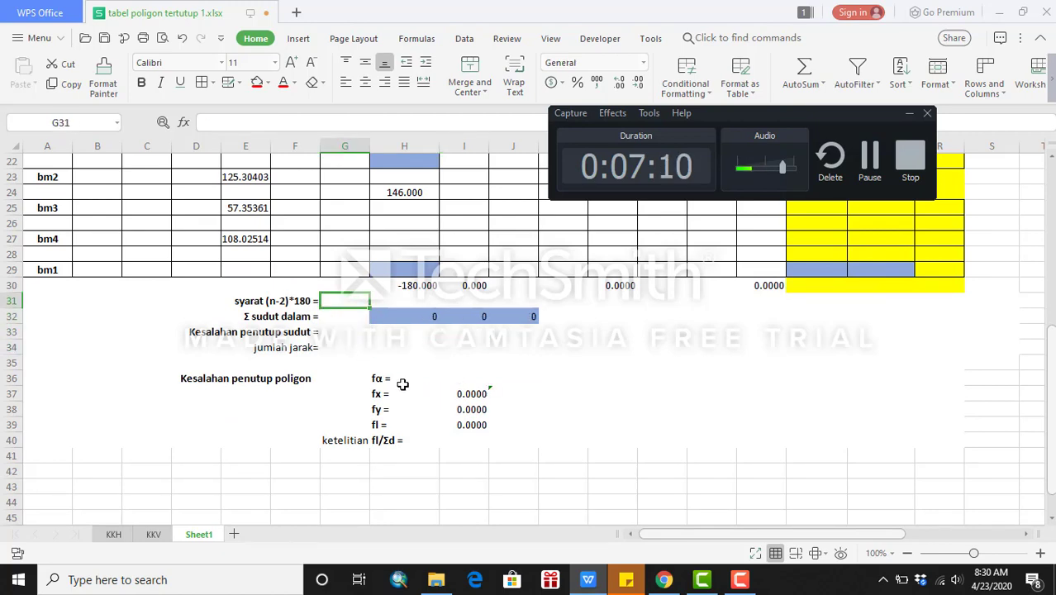
scroll(402, 384, "up", 2)
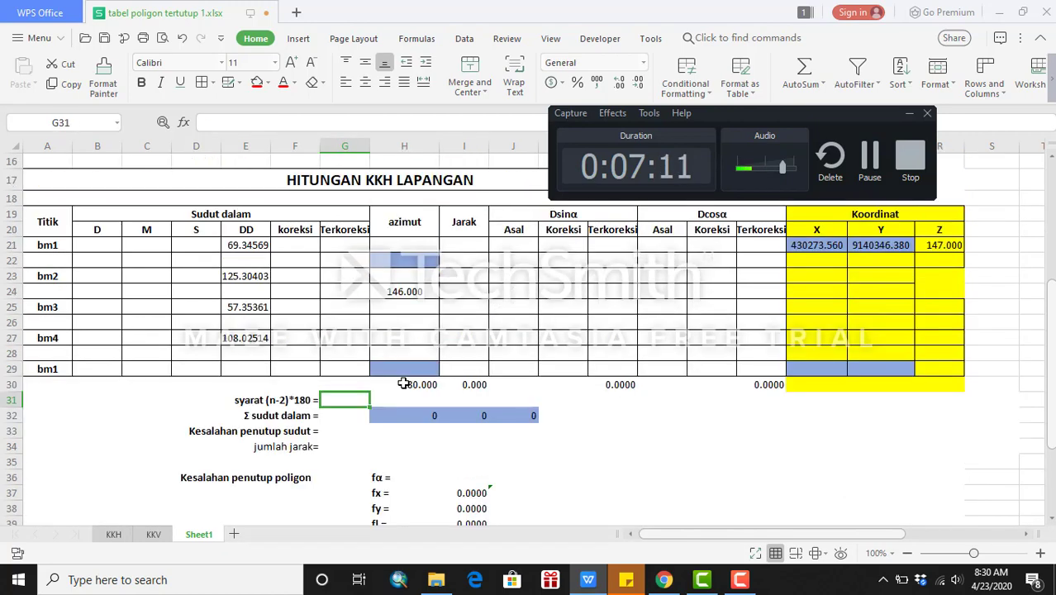
left_click(402, 294)
key("Delete")
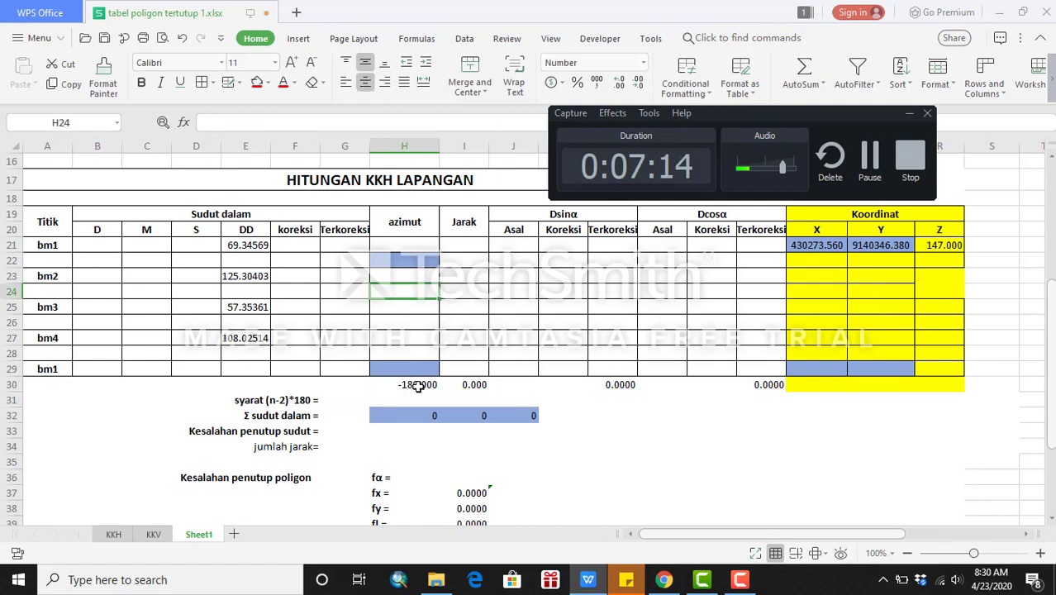
left_click(419, 385)
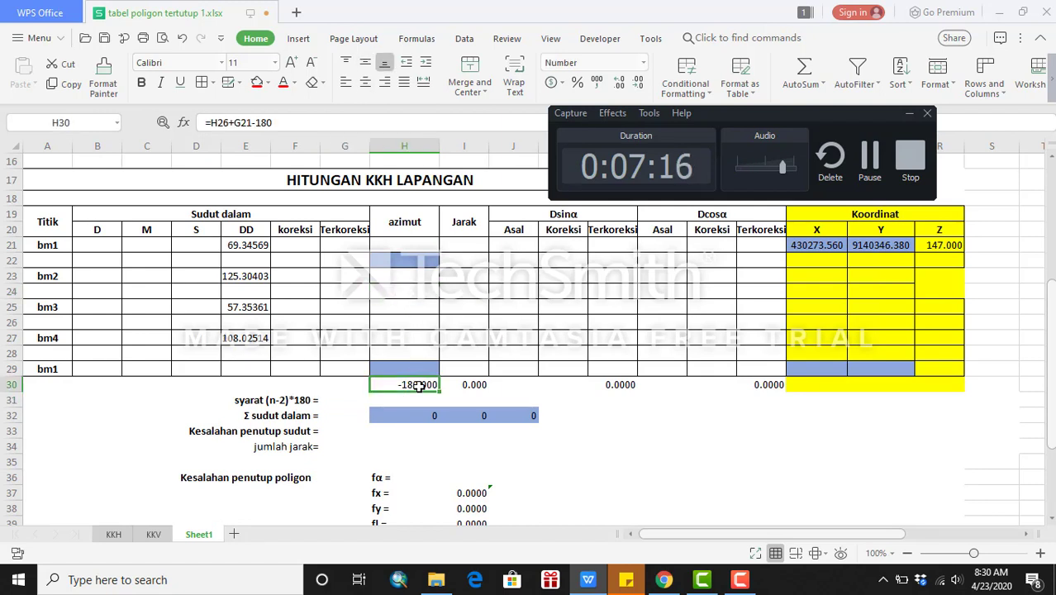
left_click(436, 398)
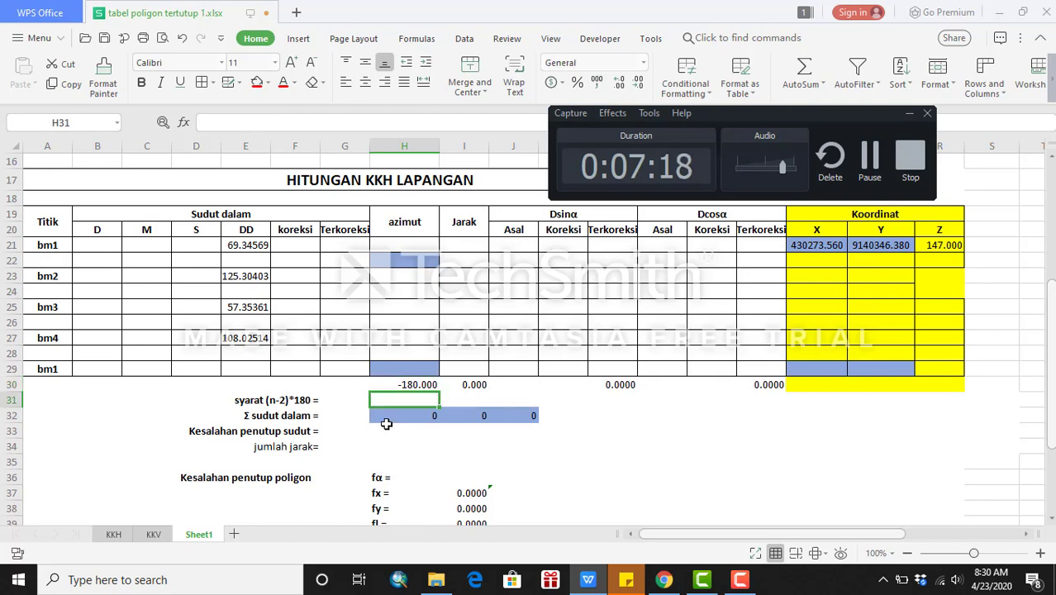
left_click(436, 180)
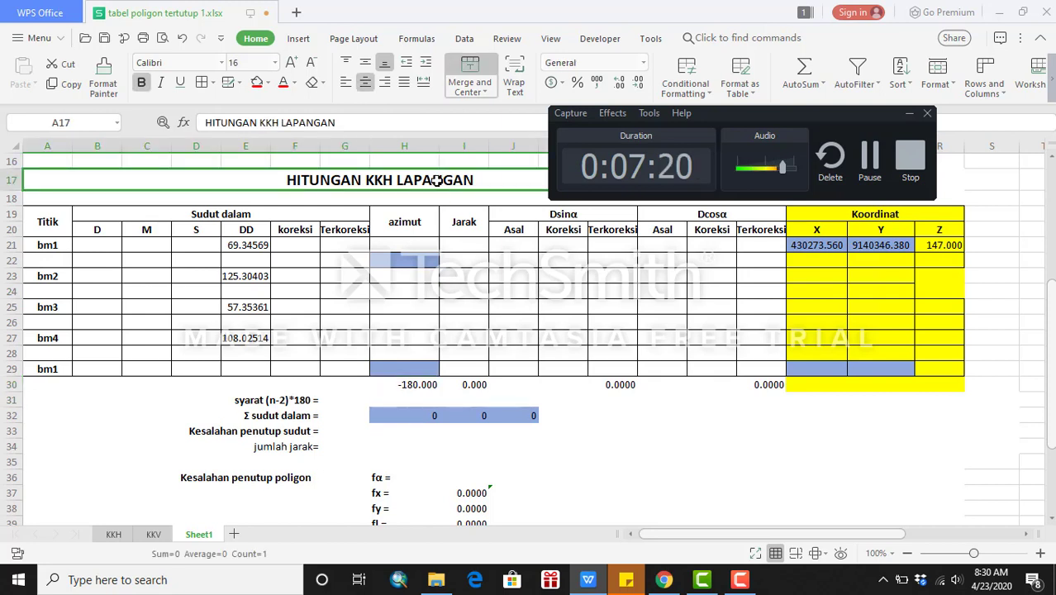
left_click(242, 278)
left_click_drag(245, 246, 245, 338)
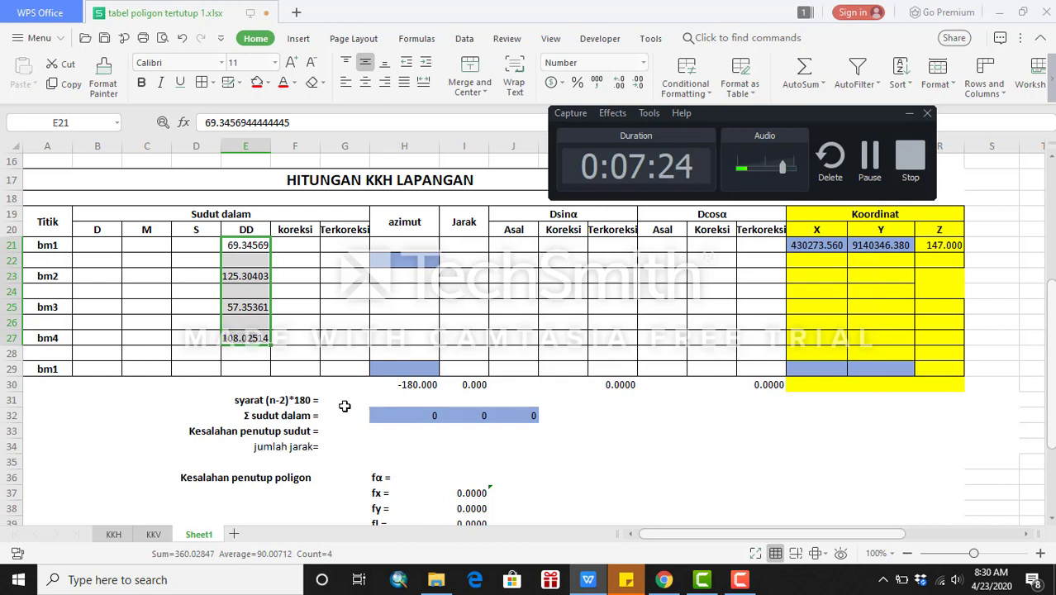
Calculate the required interior angle sum (n-2)*180 in G31 with =(4-2)*180.
left_click(345, 403)
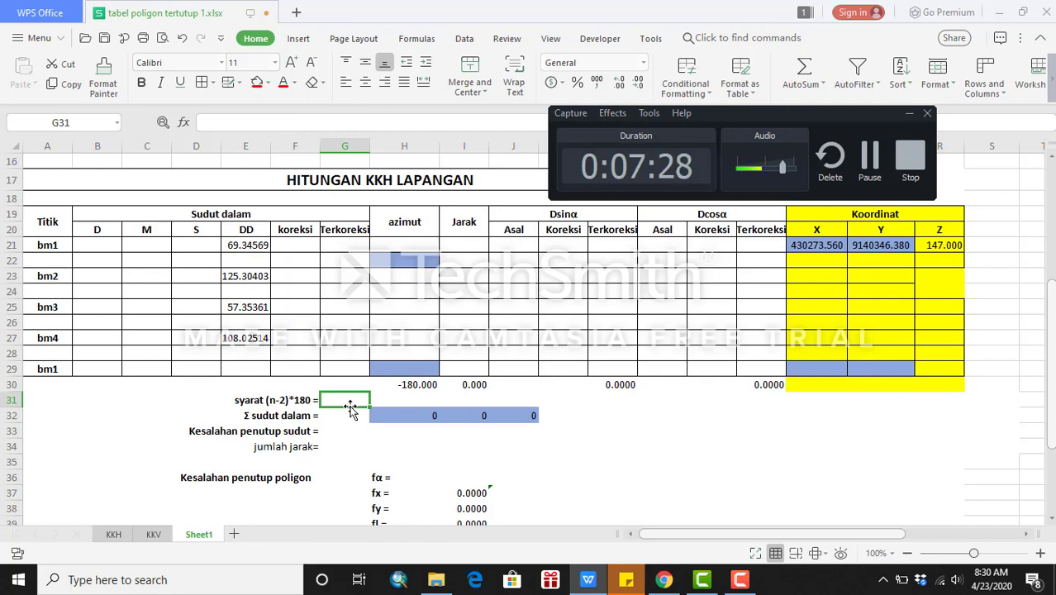
type("360")
key("BackSpace")
key("BackSpace")
key("BackSpace")
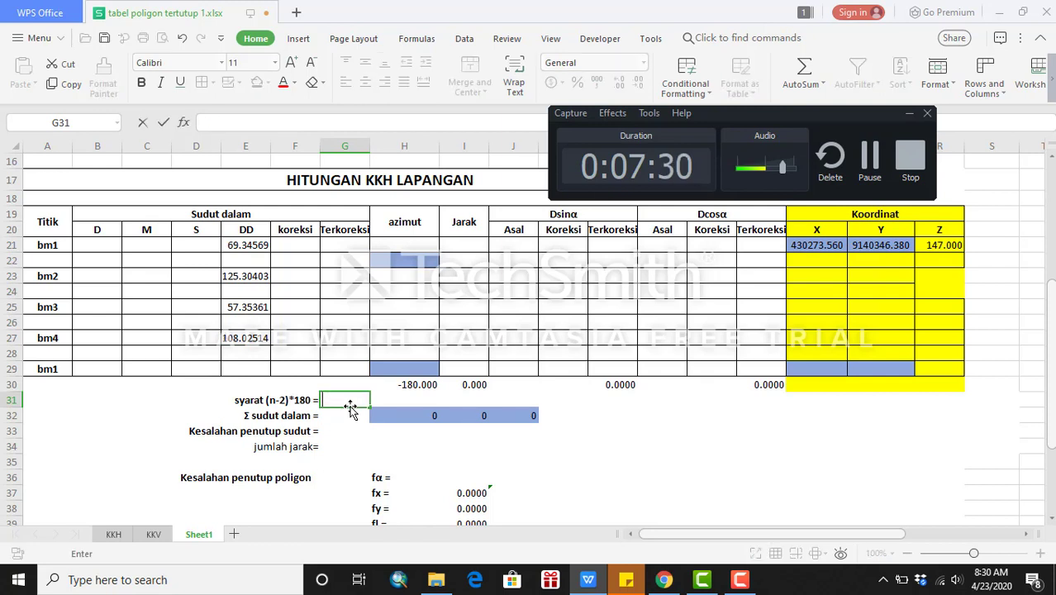
type("=")
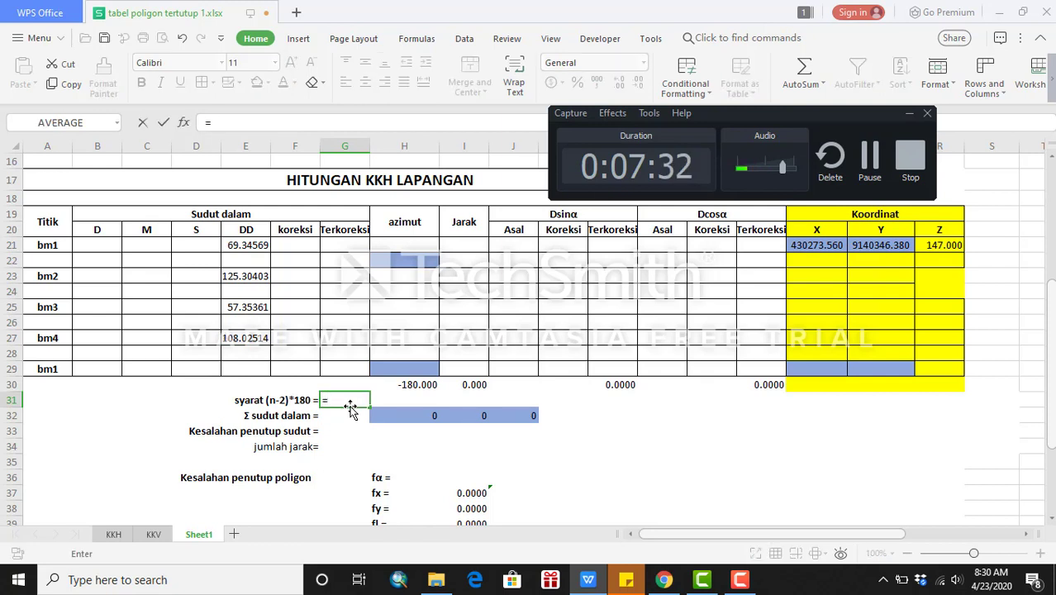
type("(4-2)*")
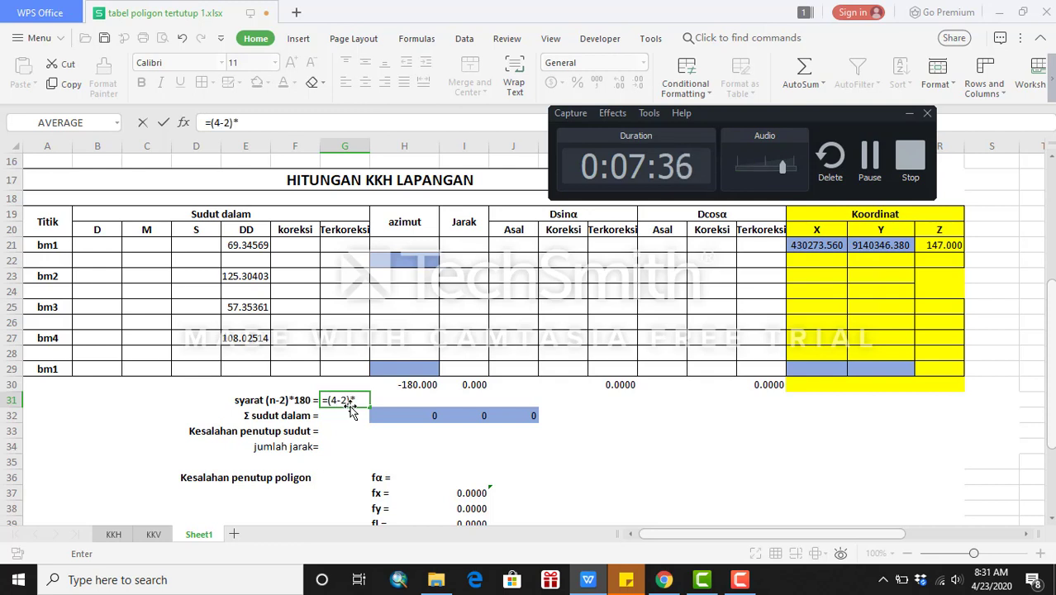
type("180")
key("Return")
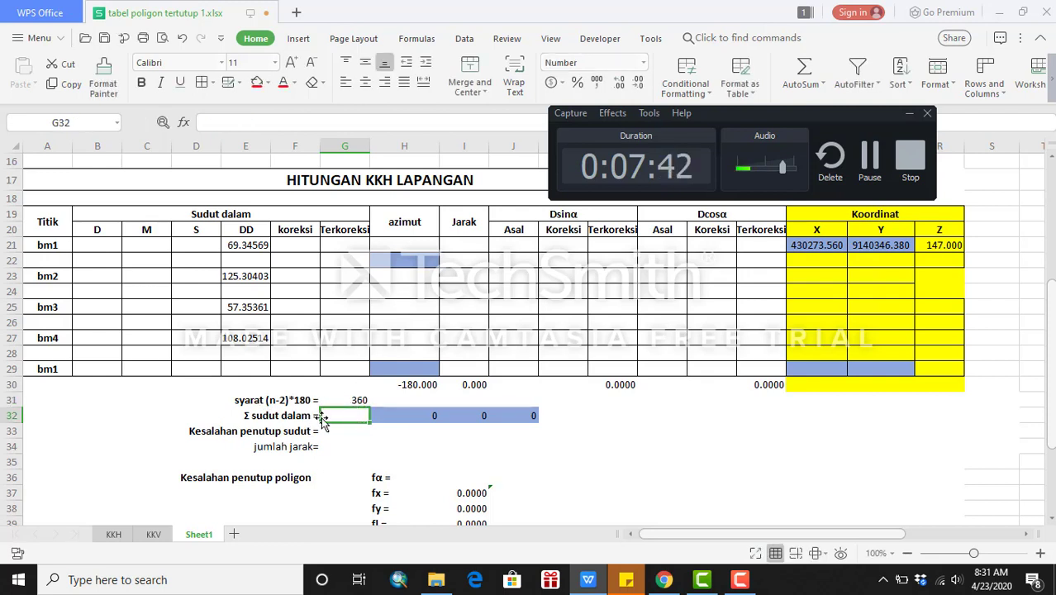
Total the interior angles in G32 with =SUM(E21:E27) and check its degree, minute and second conversion in H32:J32.
type("=")
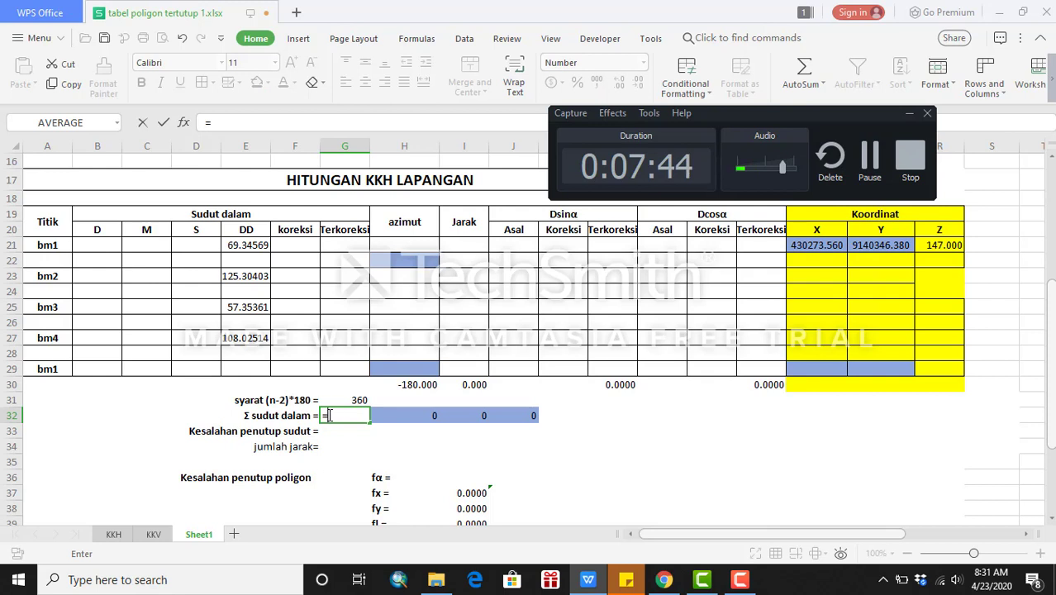
type("sum(")
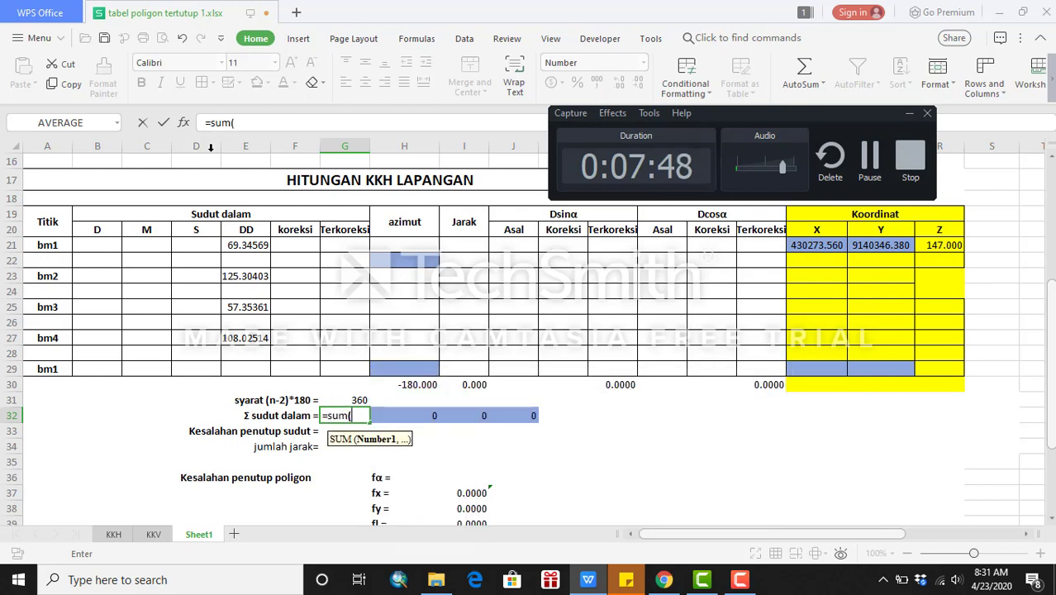
left_click_drag(259, 242, 261, 339)
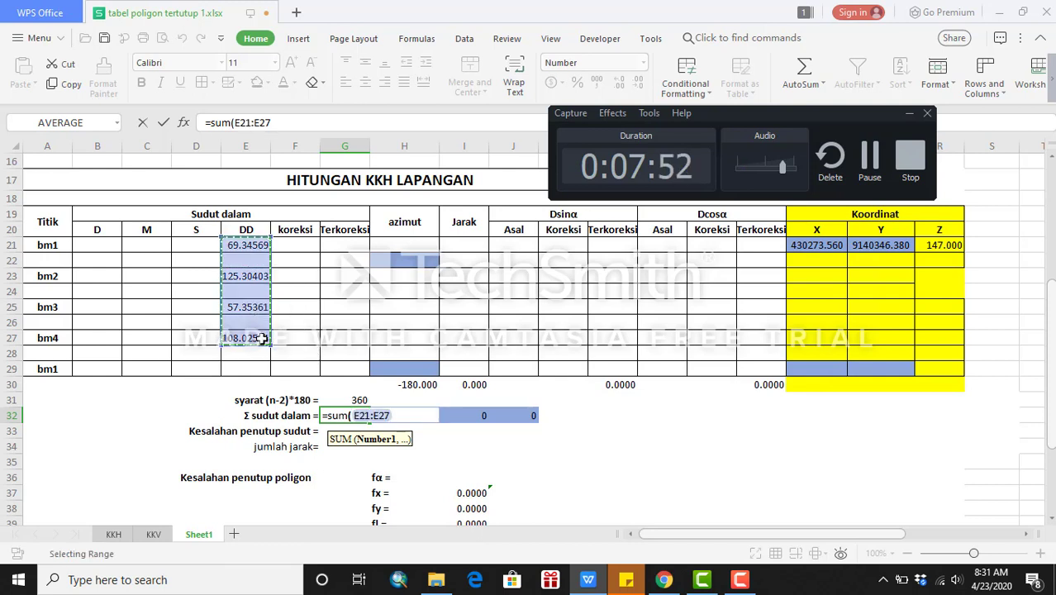
key("Return")
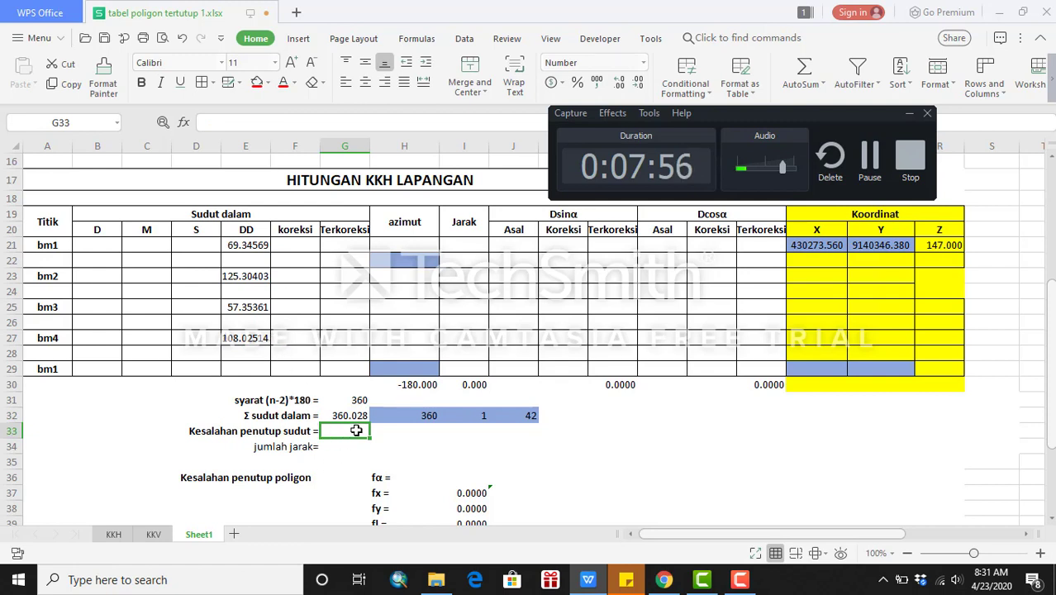
left_click(366, 415)
left_click(361, 401)
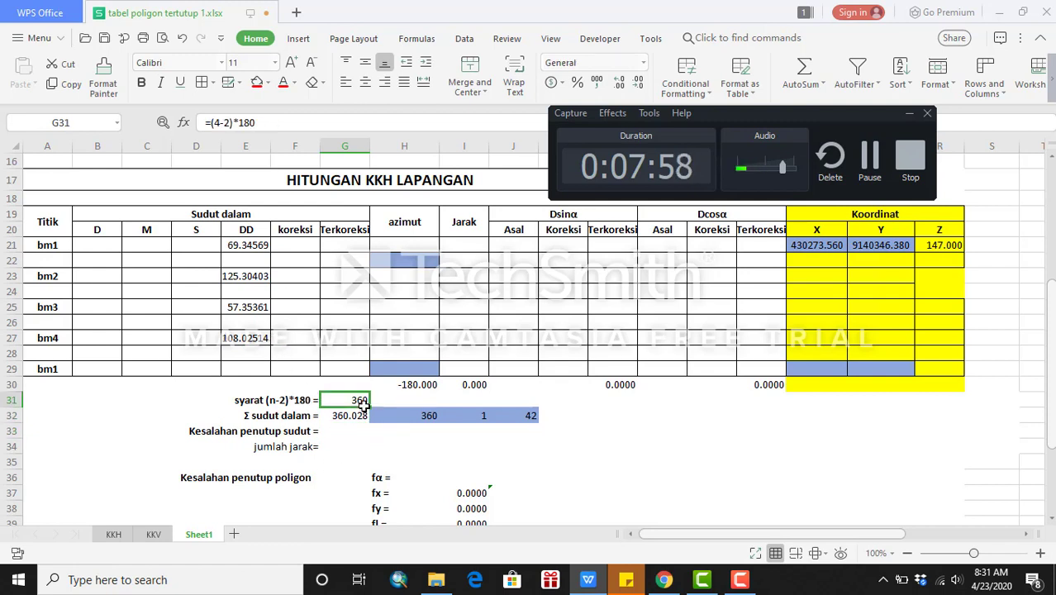
left_click(359, 416)
left_click(361, 400)
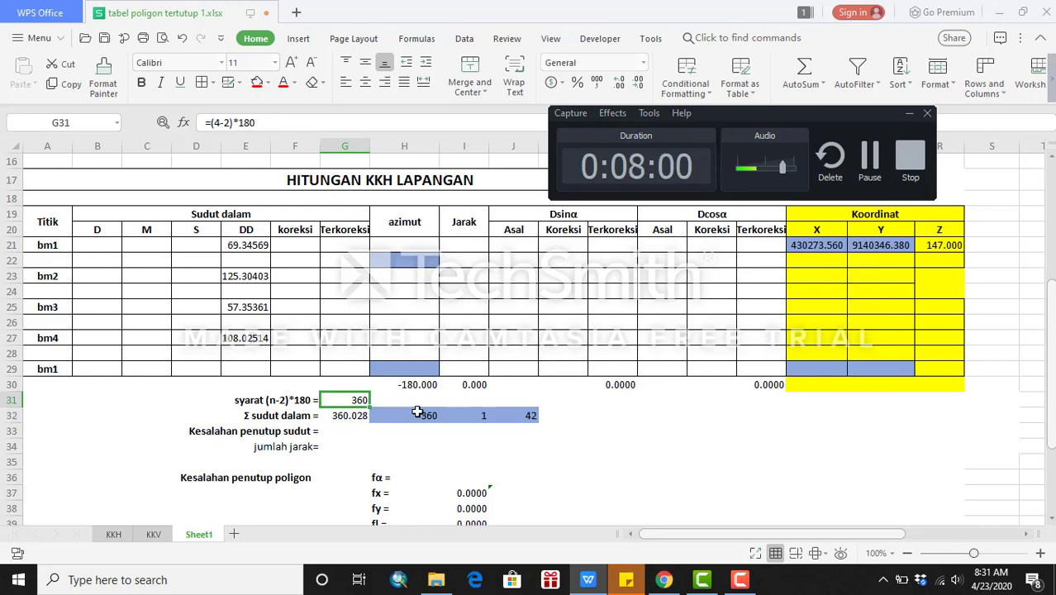
left_click_drag(405, 413, 508, 421)
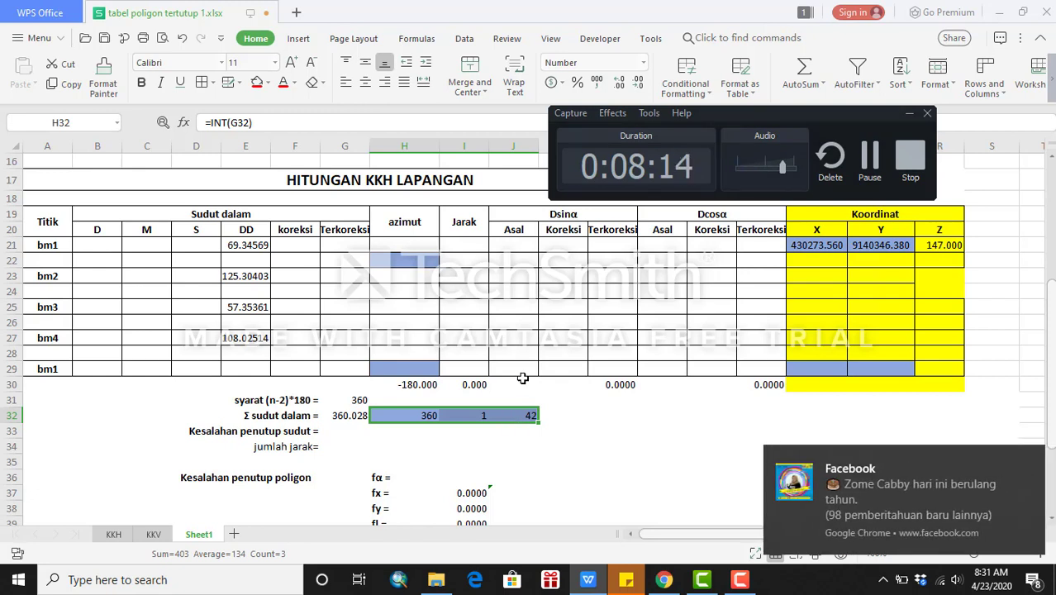
Calculate the angular closure error (Kesalahan penutup sudut) in G33 with =G31-G32.
left_click(351, 430)
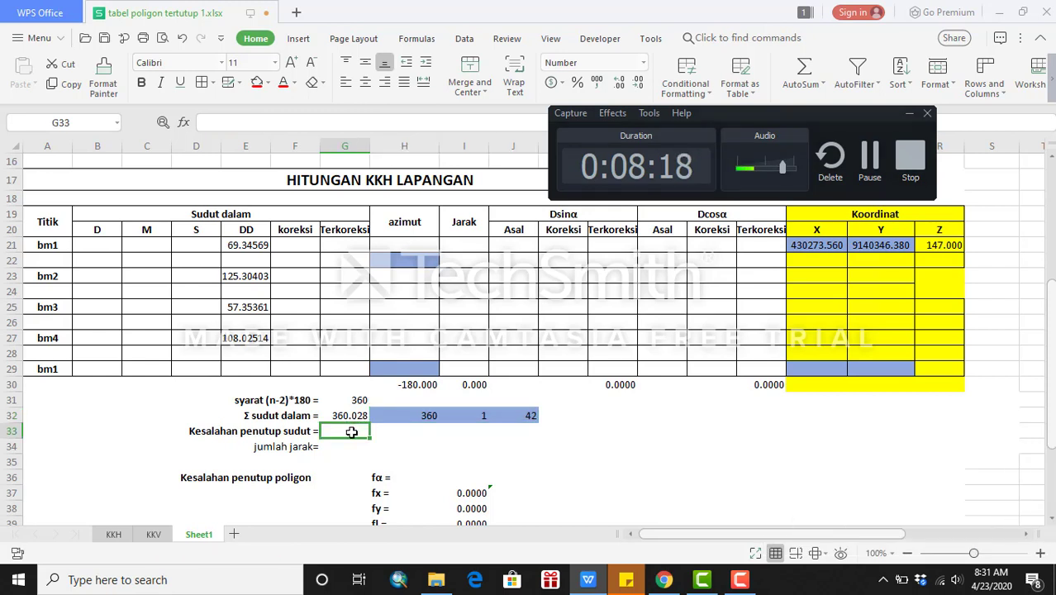
type("=")
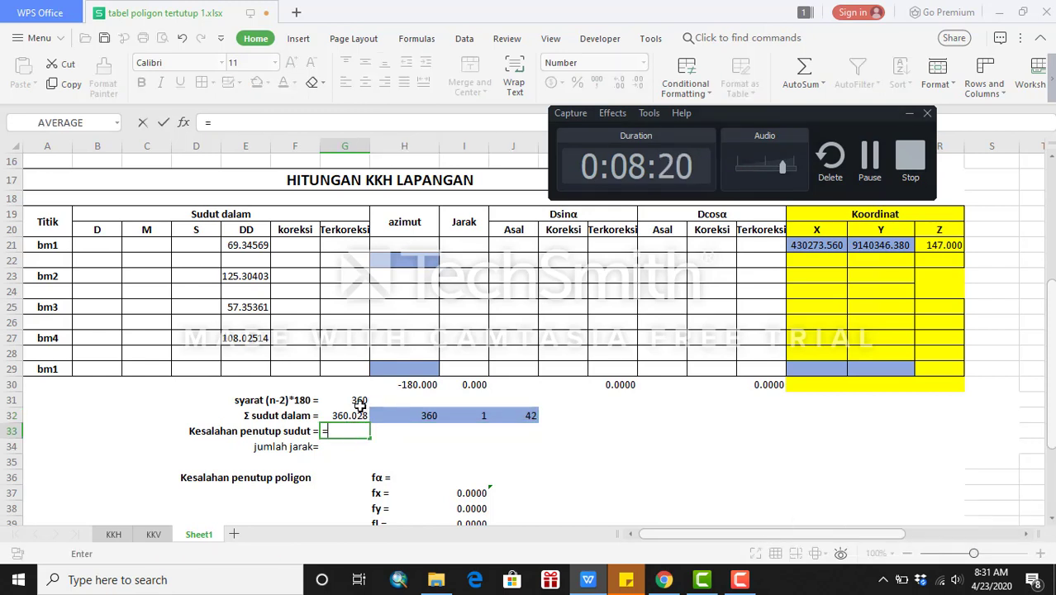
left_click(361, 402)
type("-")
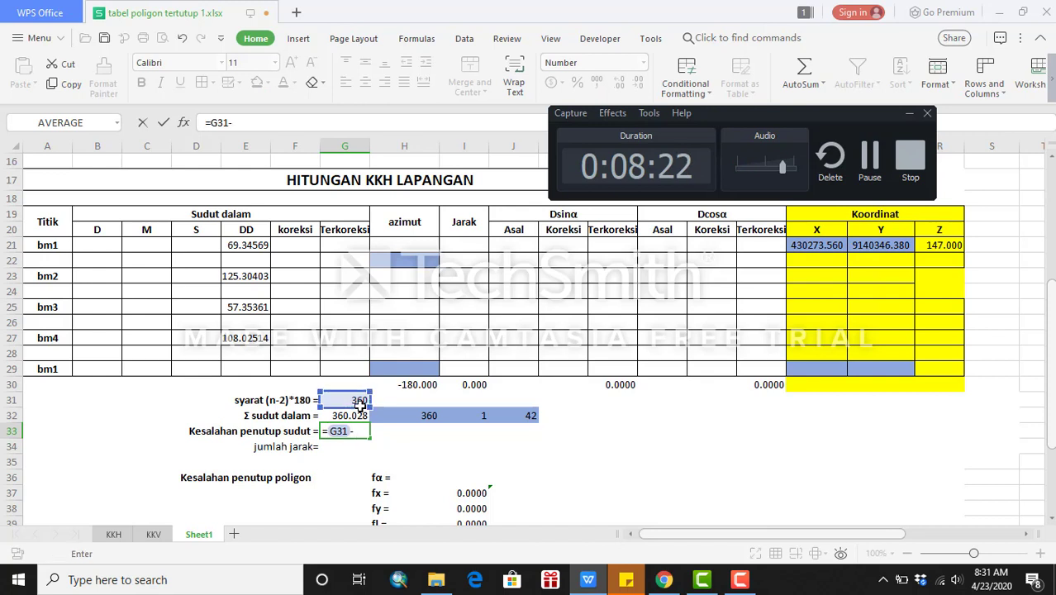
left_click(365, 415)
key("Return")
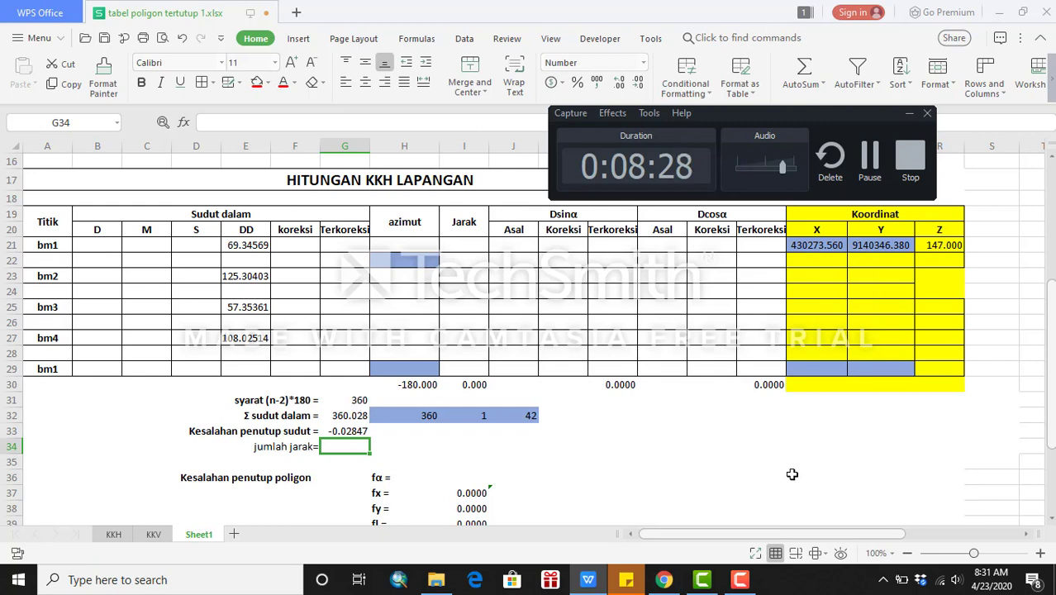
Copy the averaged DD values in S7:S14 and paste them as values into the Jarak column from I22.
scroll(786, 387, "up", 3)
scroll(788, 385, "up", 1)
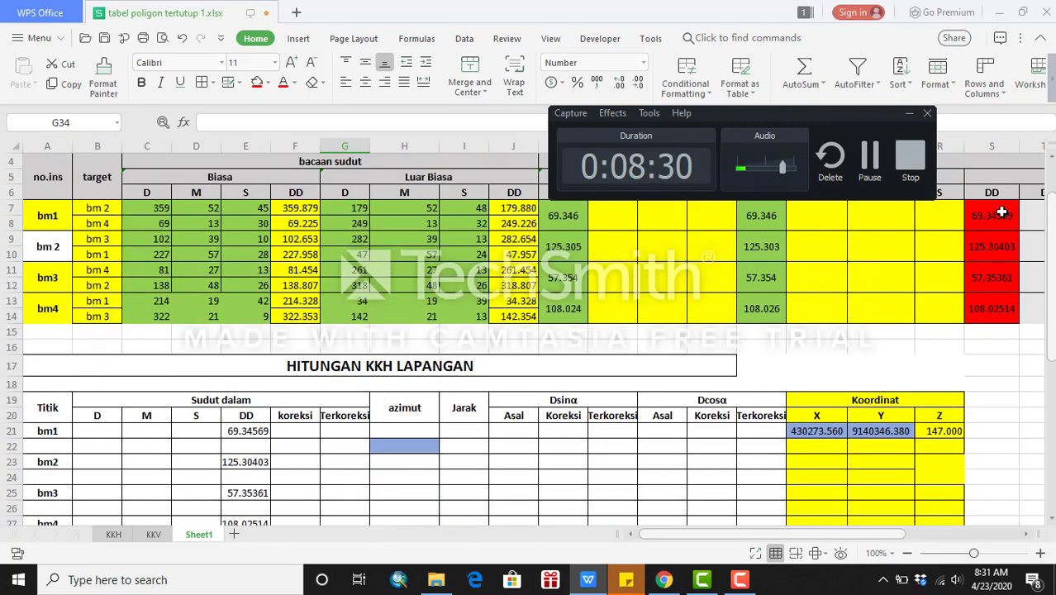
left_click_drag(1001, 213, 1001, 304)
key("ctrl+c")
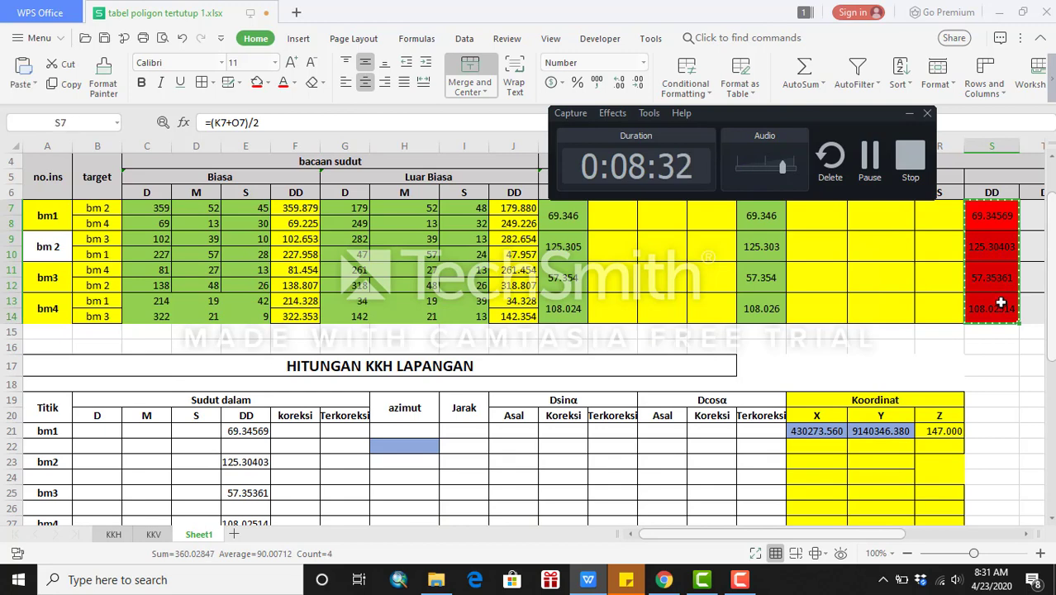
scroll(447, 388, "down", 2)
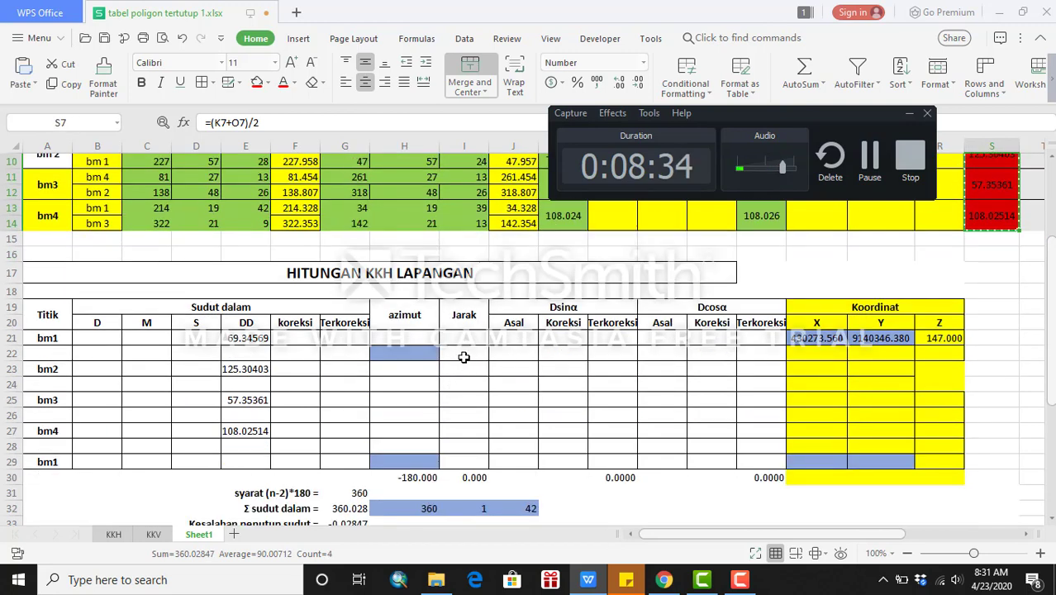
left_click(463, 357)
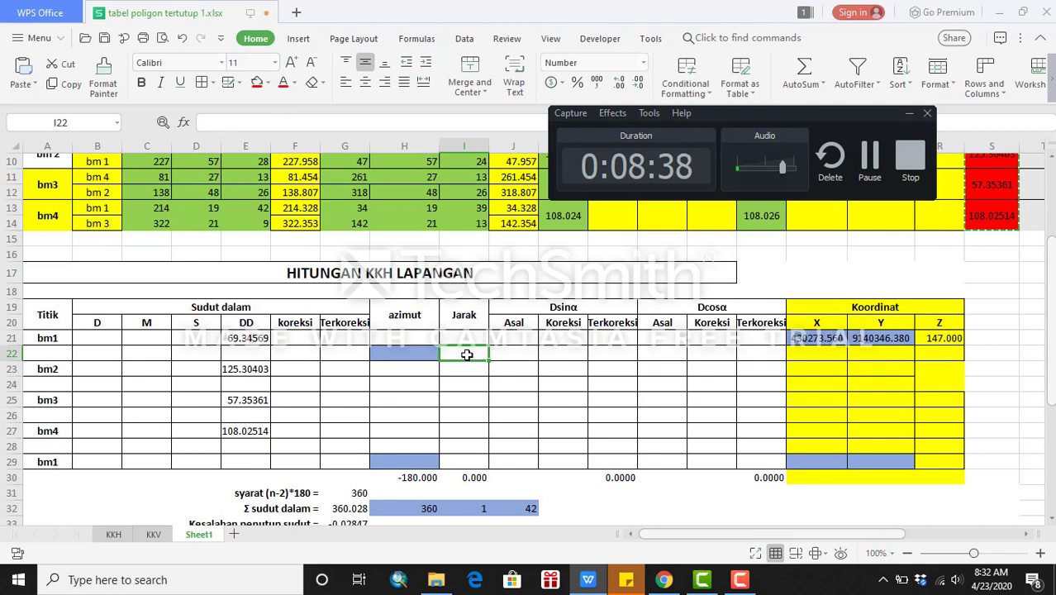
right_click(464, 355)
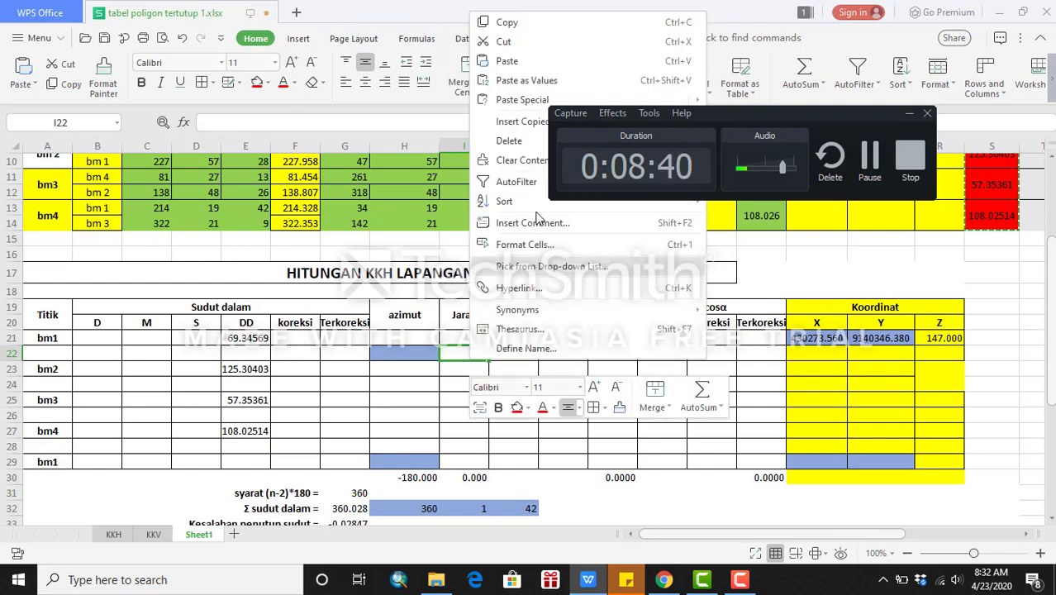
left_click(524, 86)
left_click(544, 403)
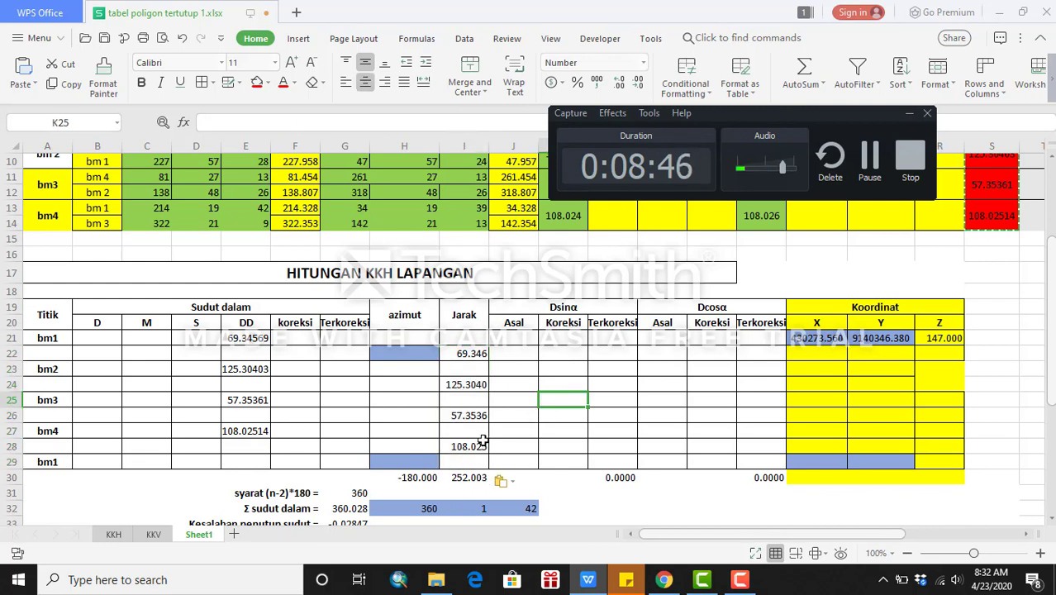
key("Escape")
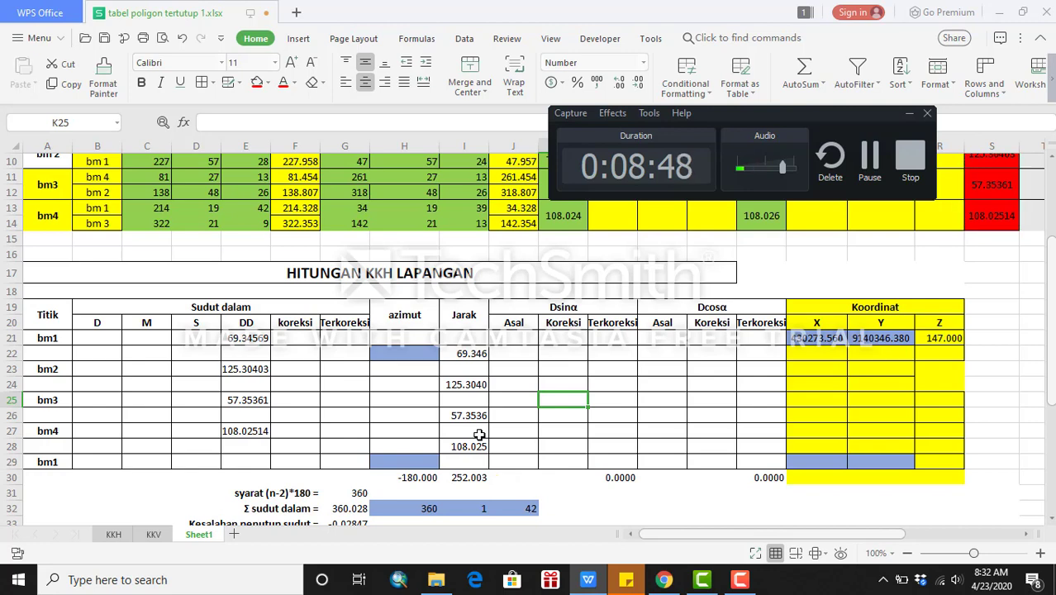
Calculate the angle correction in F22 with =$G$33/4 and fill the formula down to F27.
scroll(336, 354, "down", 2)
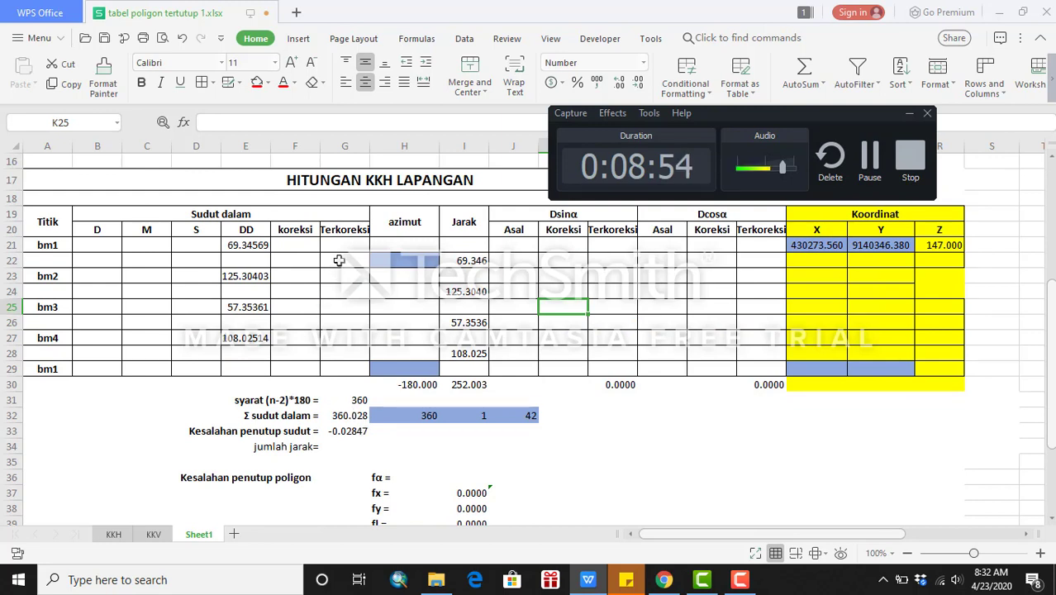
left_click(351, 431)
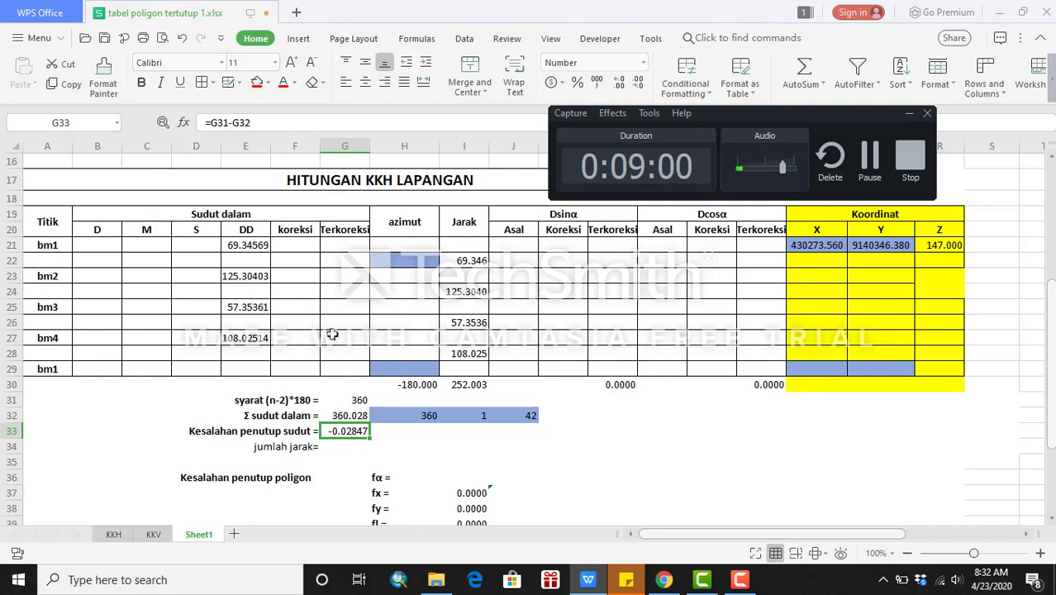
left_click(296, 256)
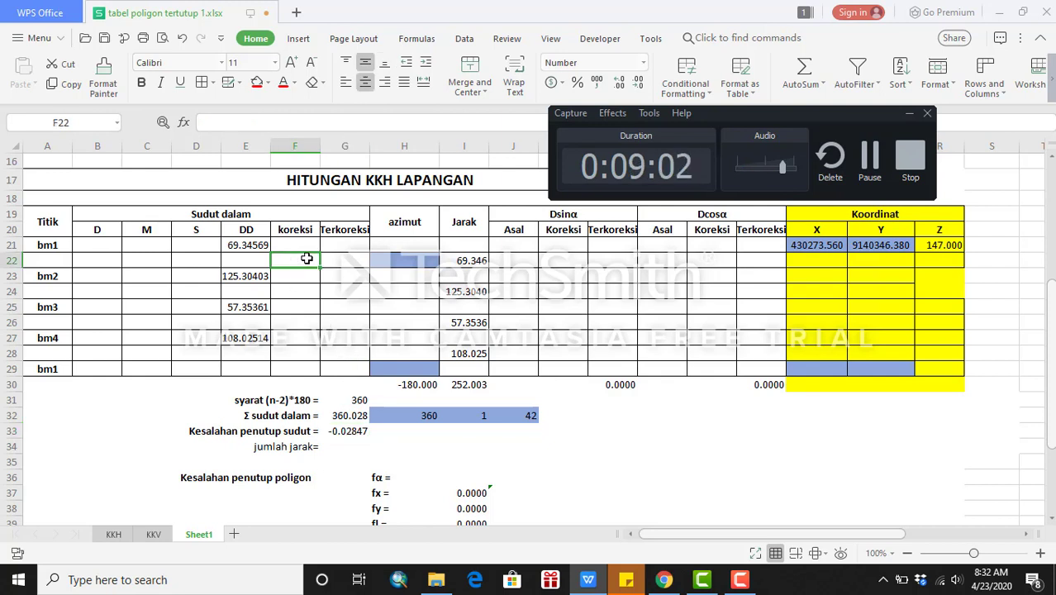
type("=")
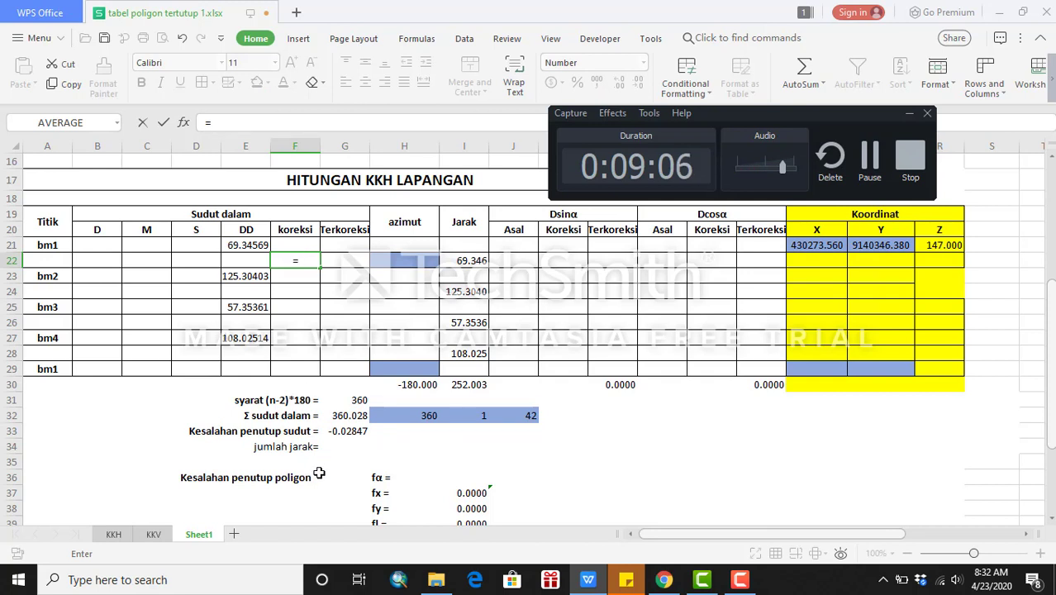
left_click(347, 430)
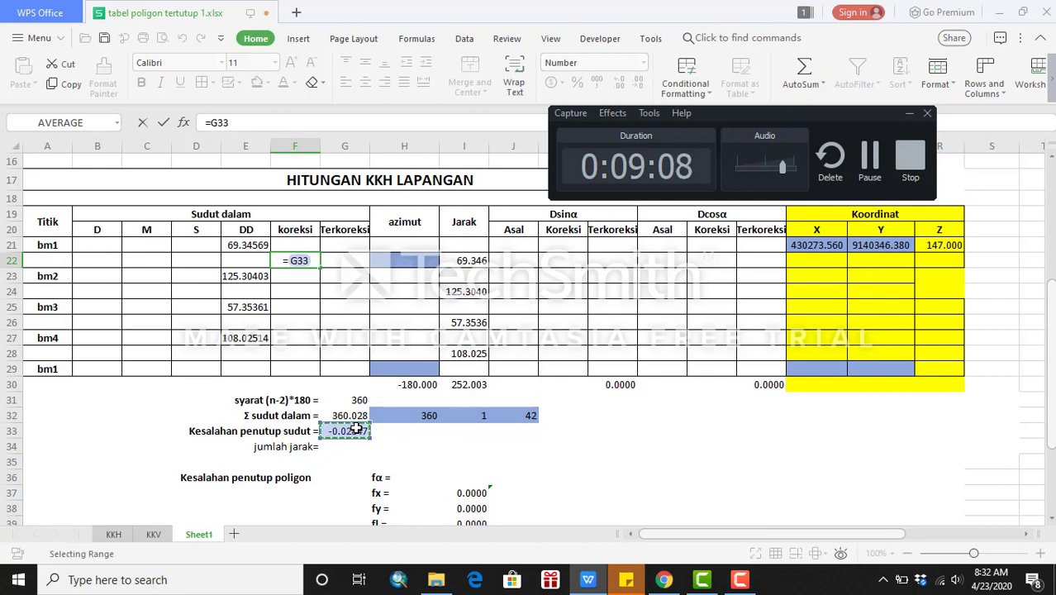
key("F4")
type("/4")
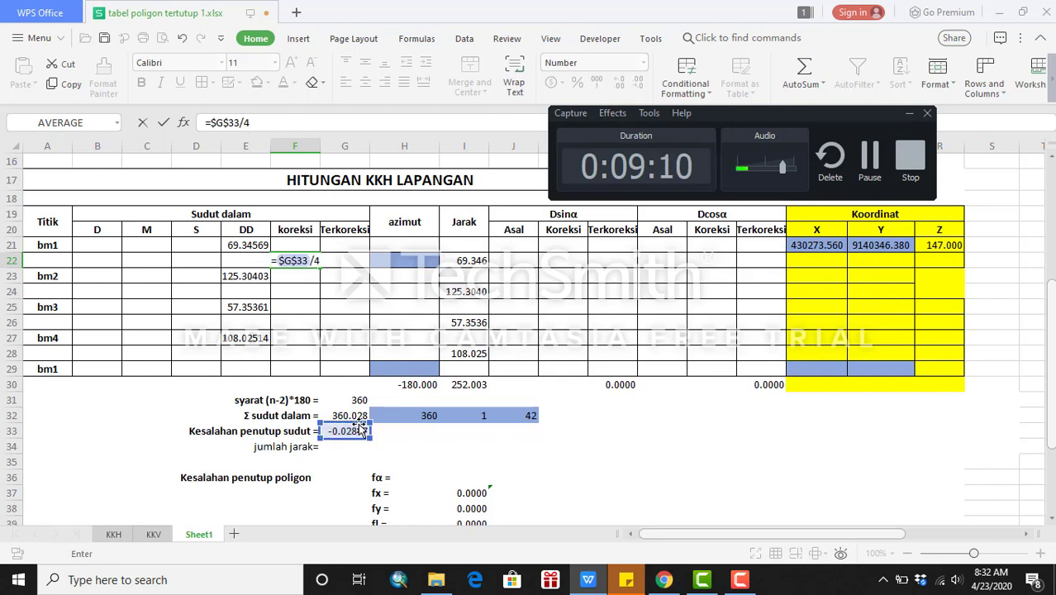
key("Return")
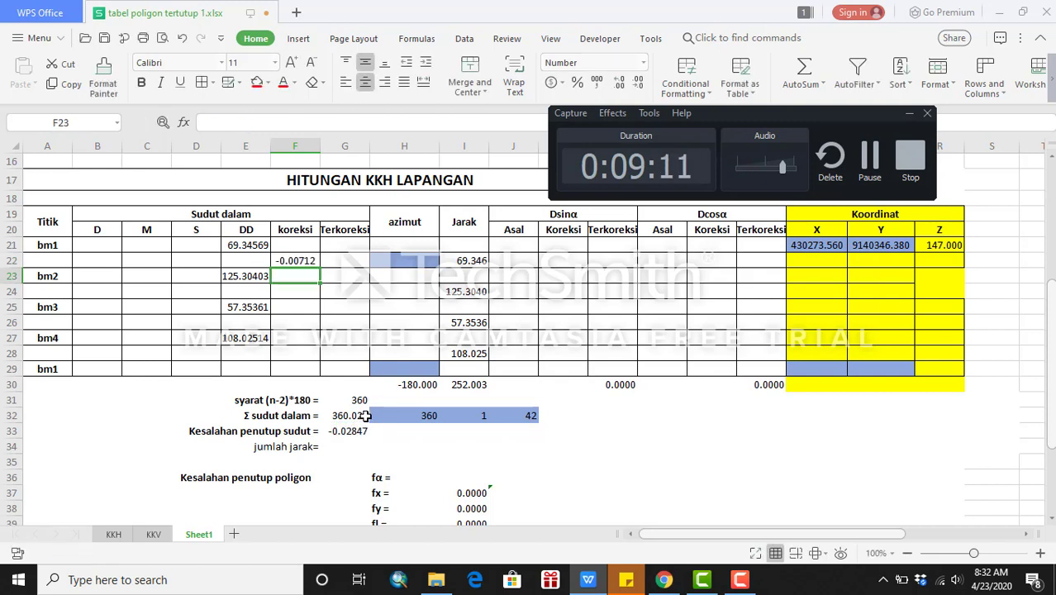
left_click(307, 261)
left_click_drag(319, 266, 319, 345)
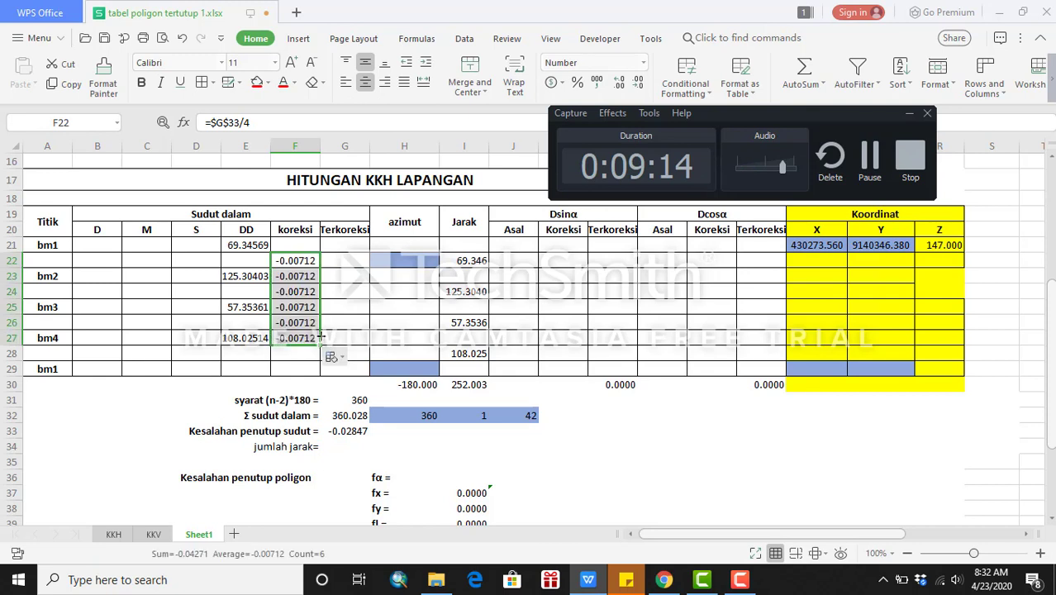
Clear the surplus corrections in F24 and F26 and move the one in F22 up to the bm1 row in F21.
left_click(307, 275)
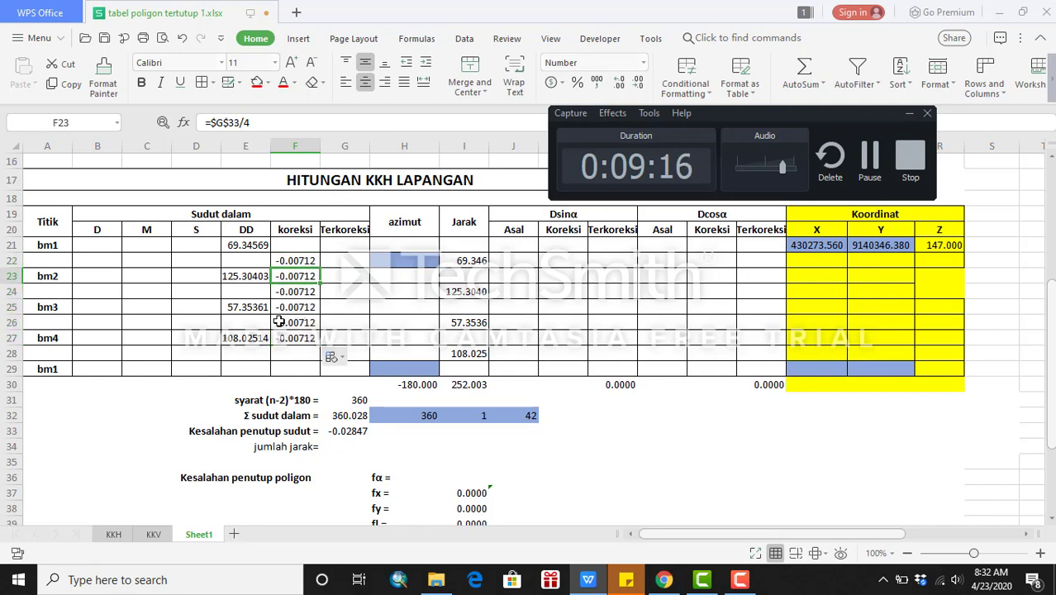
left_click(289, 294)
key("Delete")
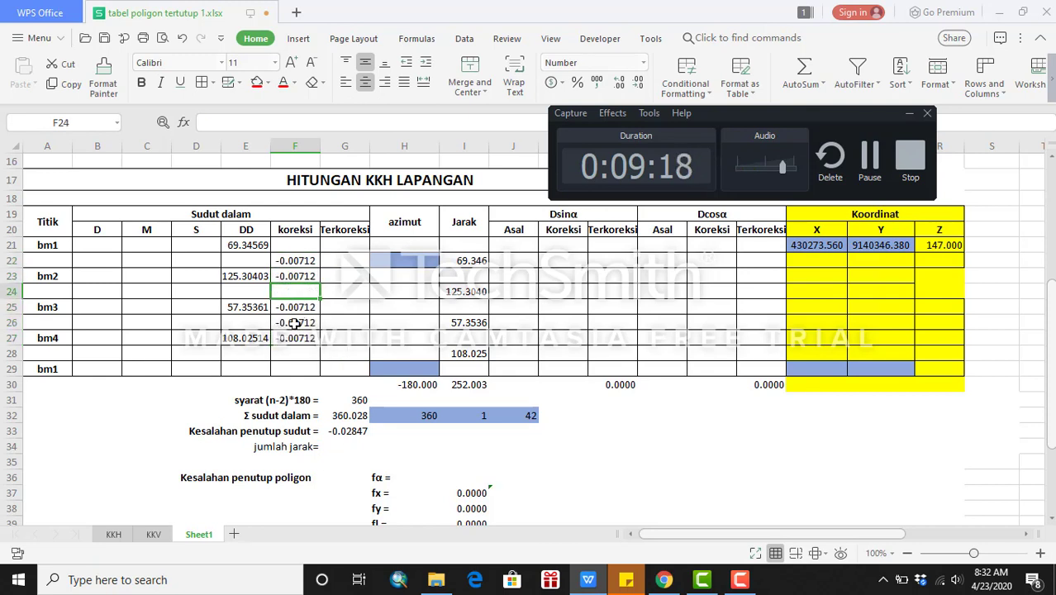
left_click(294, 323)
key("Delete")
left_click(354, 447)
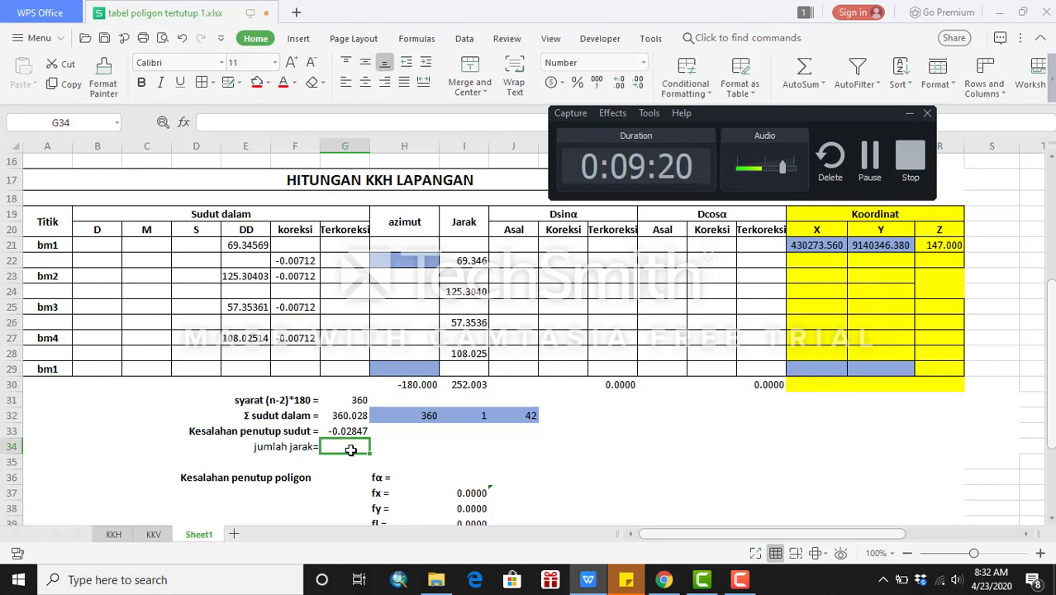
left_click(300, 263)
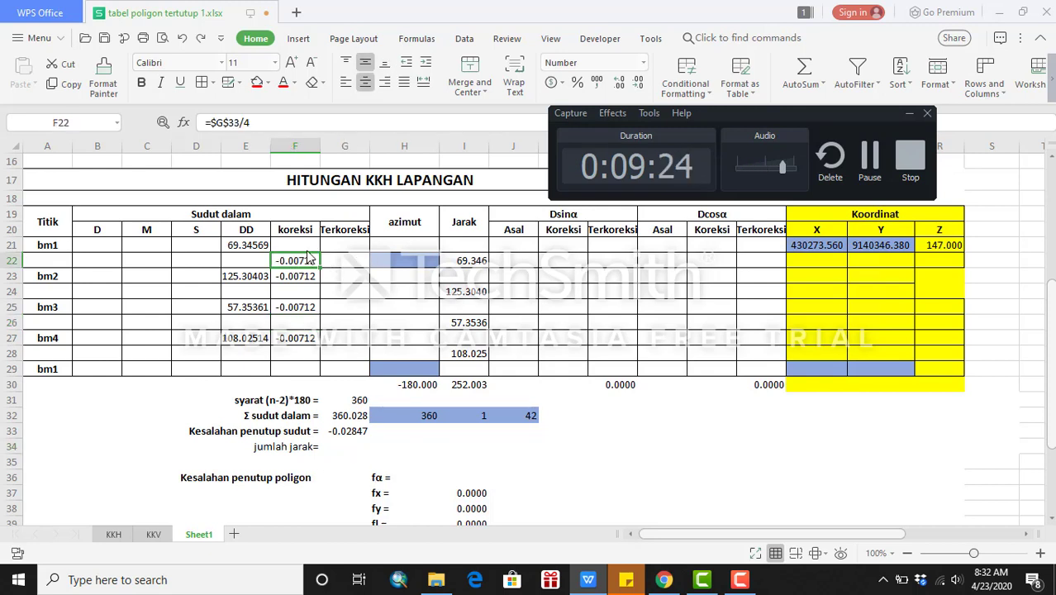
left_click_drag(303, 257, 303, 245)
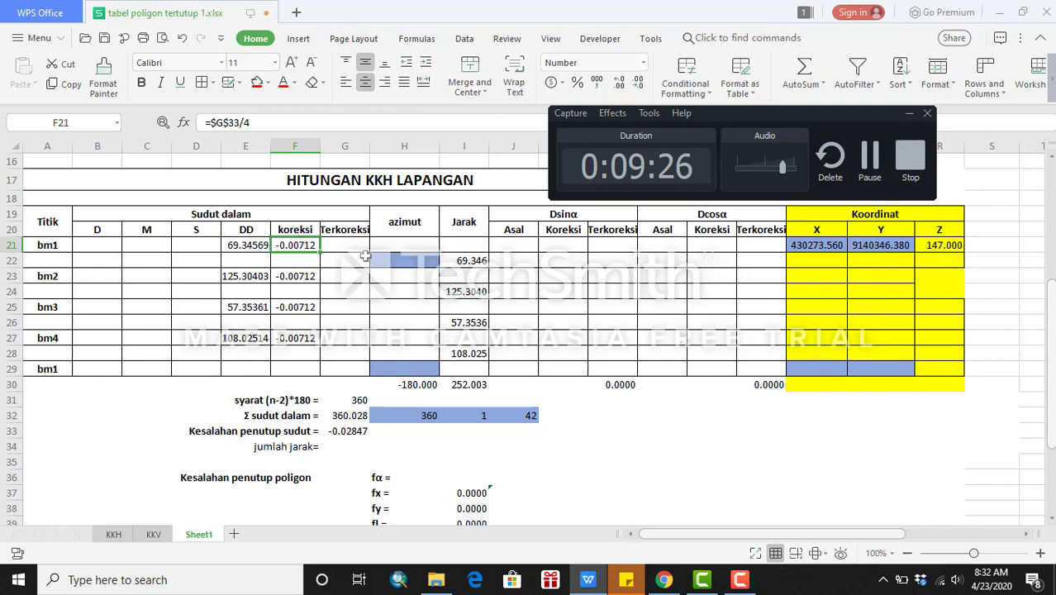
Calculate the corrected angle (Terkoreksi) in G21 with =E21+F21 and fill the formula down to G27.
left_click(348, 248)
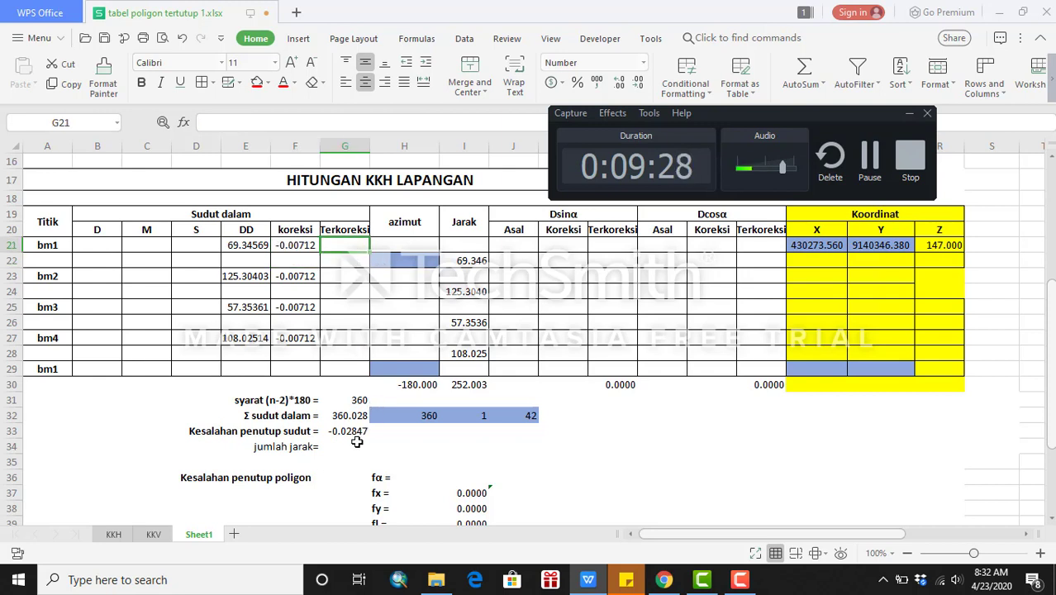
type("=")
left_click(247, 244)
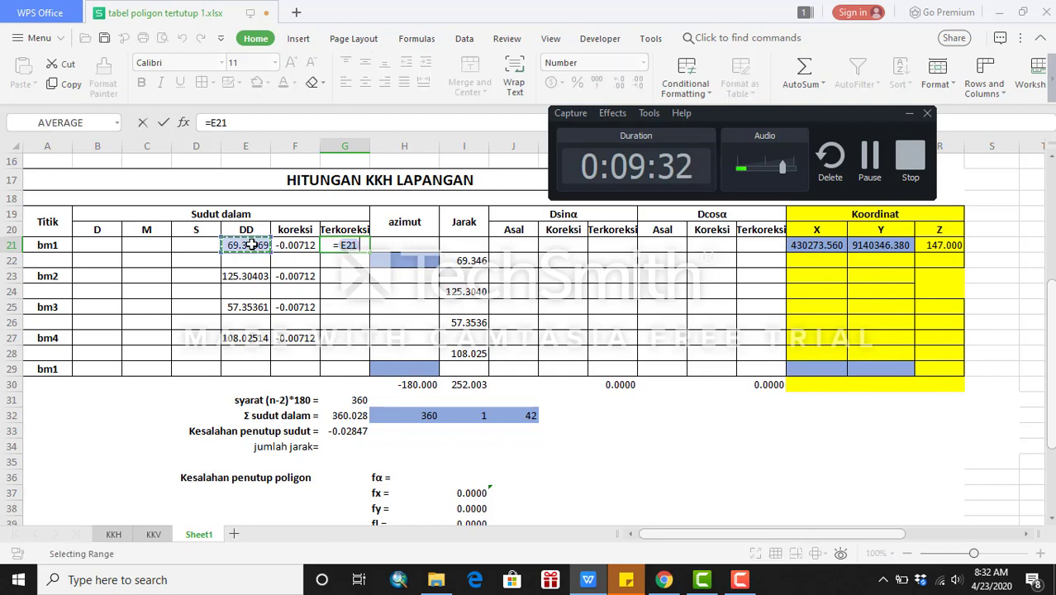
type("+")
left_click(294, 246)
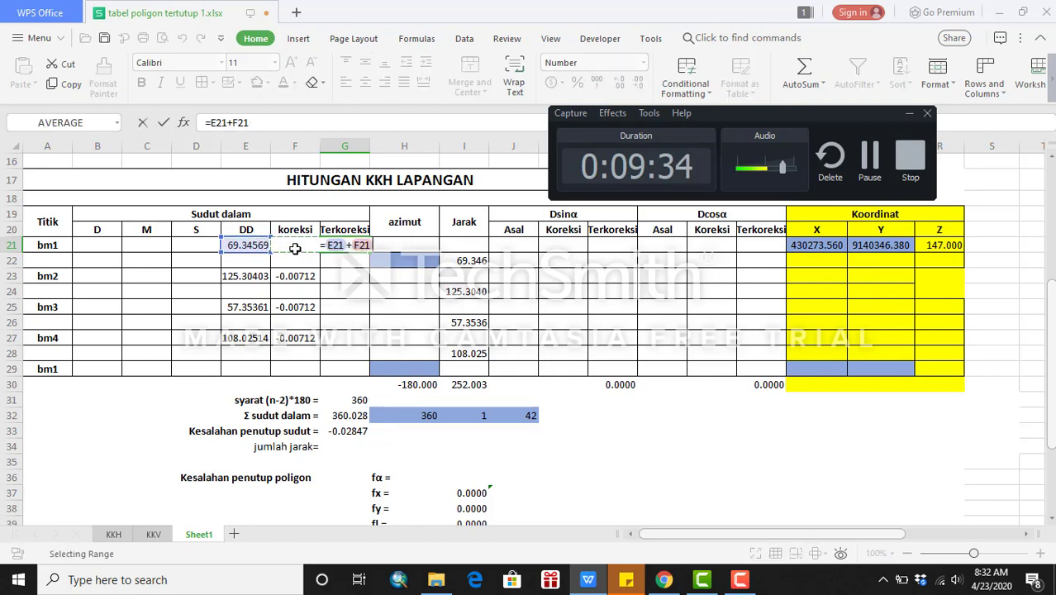
key("Return")
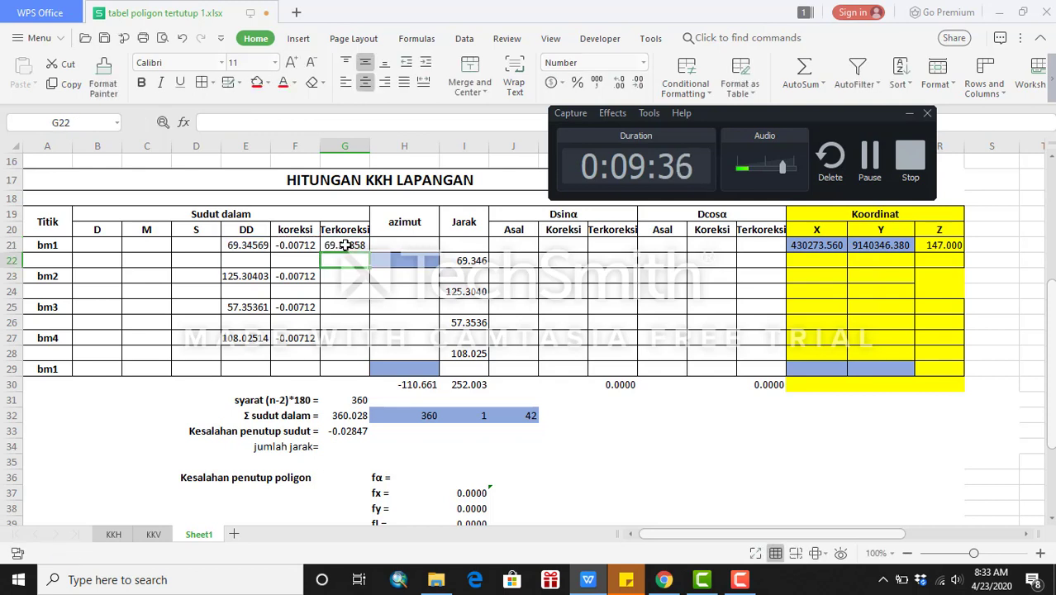
left_click(345, 246)
left_click_drag(369, 251, 374, 339)
Clear the surplus corrected angle cells G22, G24 and G26 between the station rows.
left_click(337, 261)
key("Delete")
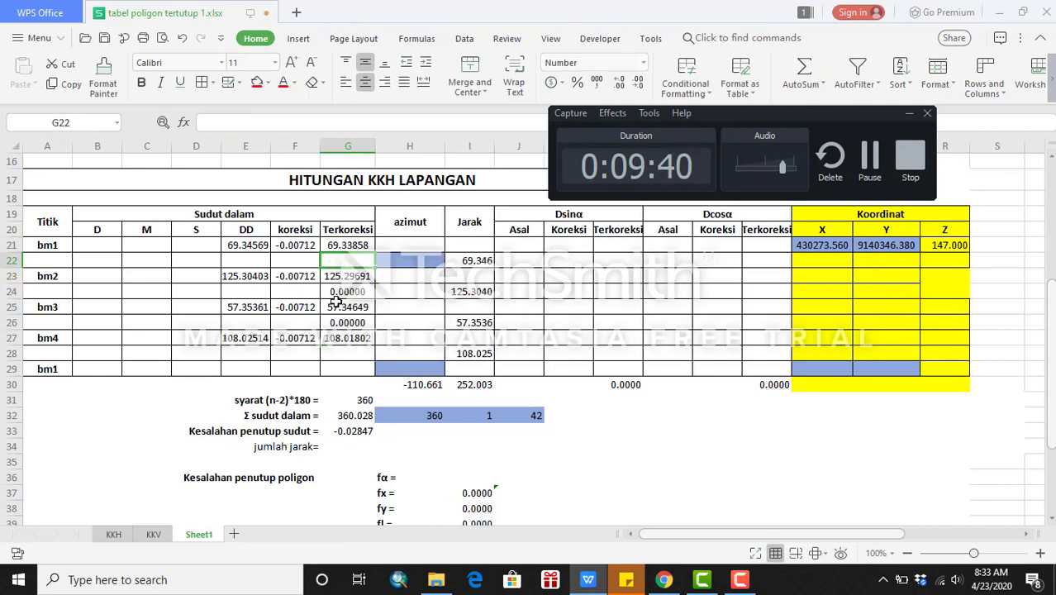
left_click(339, 292)
key("Delete")
left_click(343, 323)
key("Delete")
Check the total of the corrected angles with =SUM(G21:G27) in G29, and clear the cell again.
left_click(348, 372)
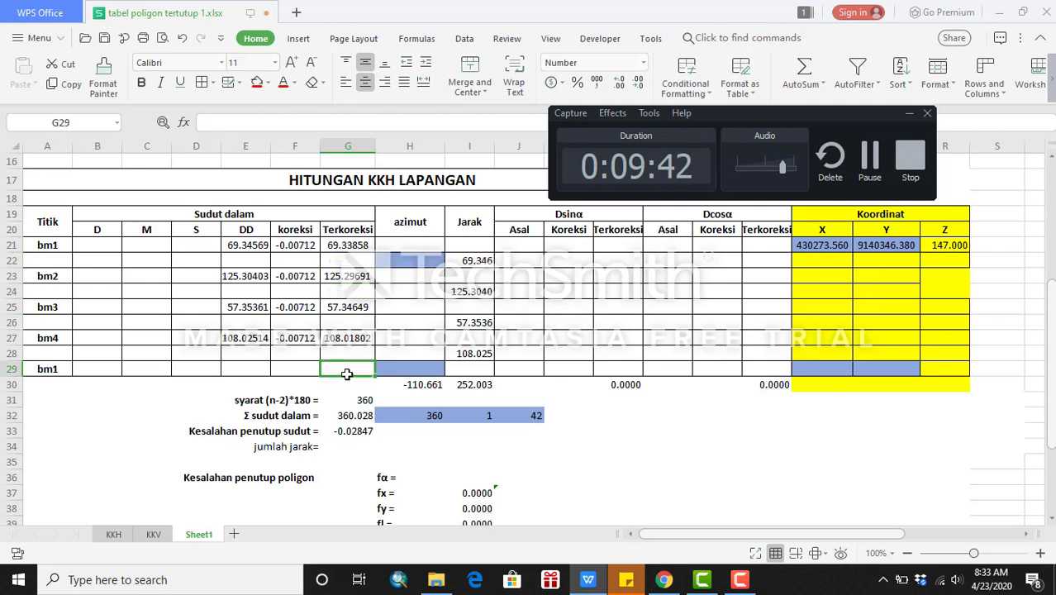
type("=")
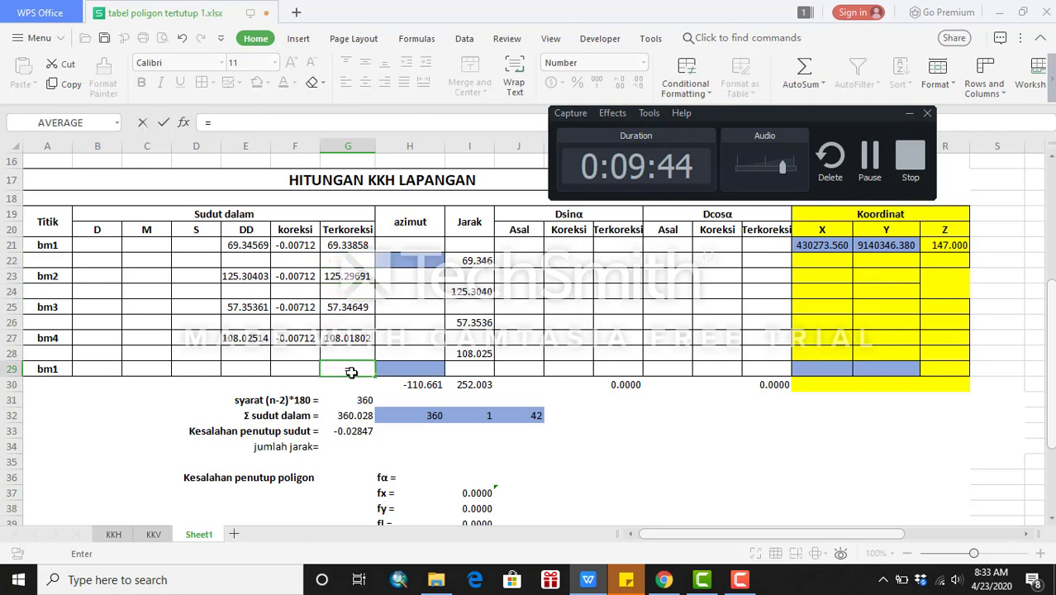
type("sum(")
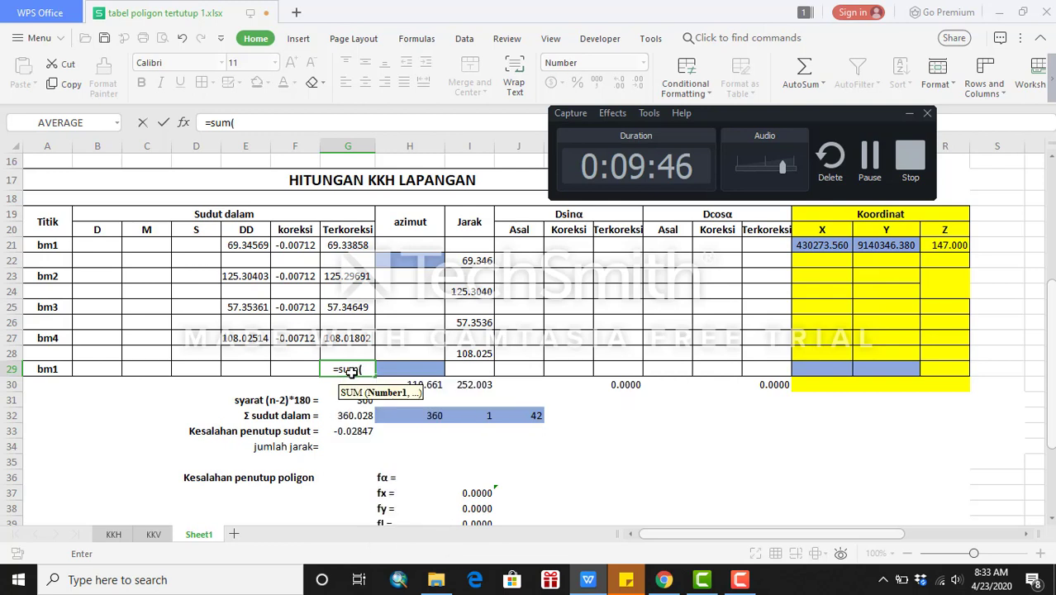
left_click_drag(346, 245, 360, 339)
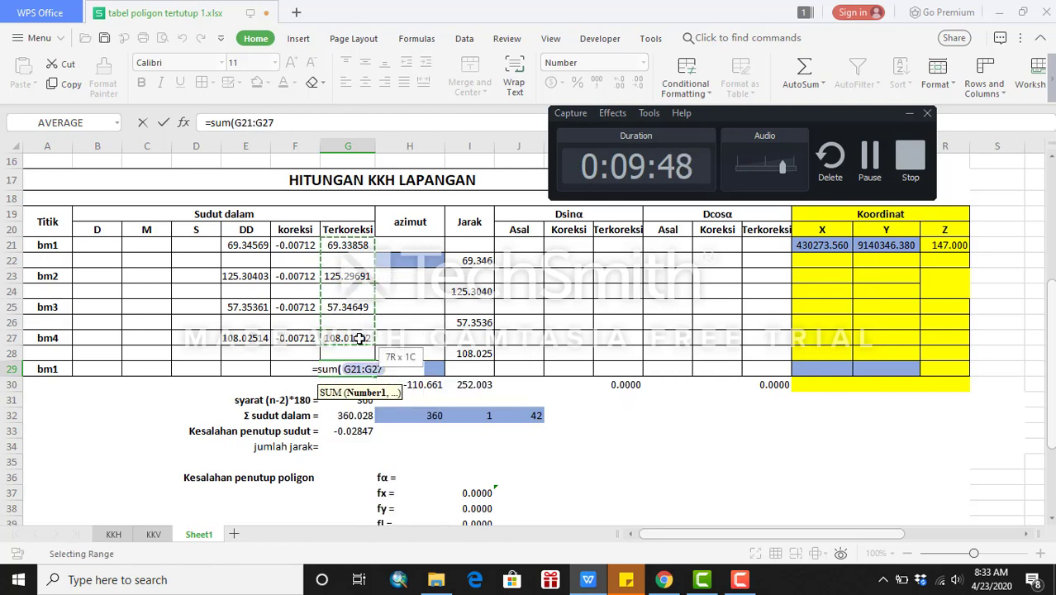
key("Return")
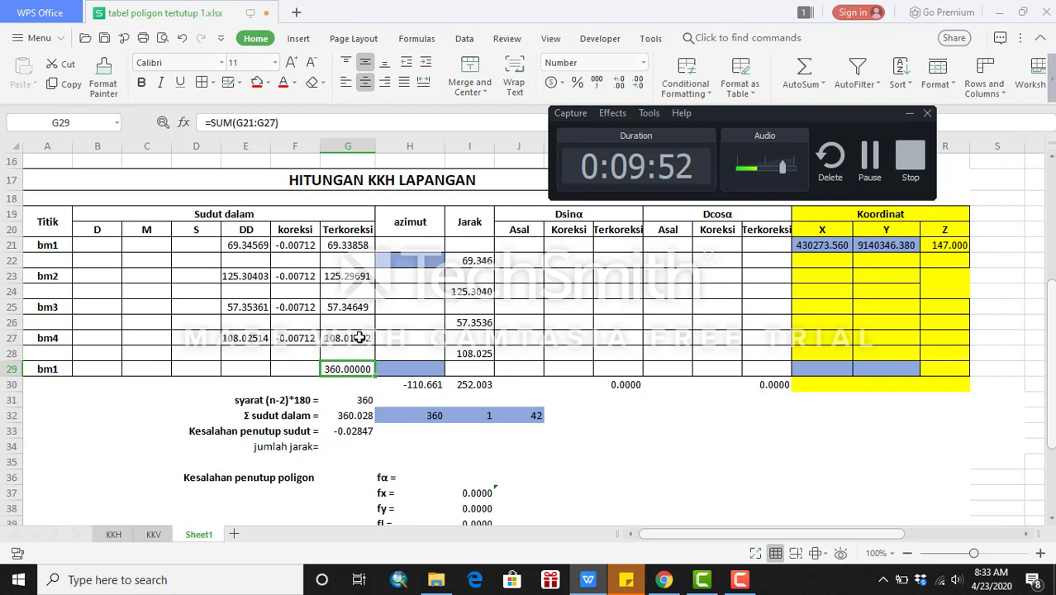
key("Delete")
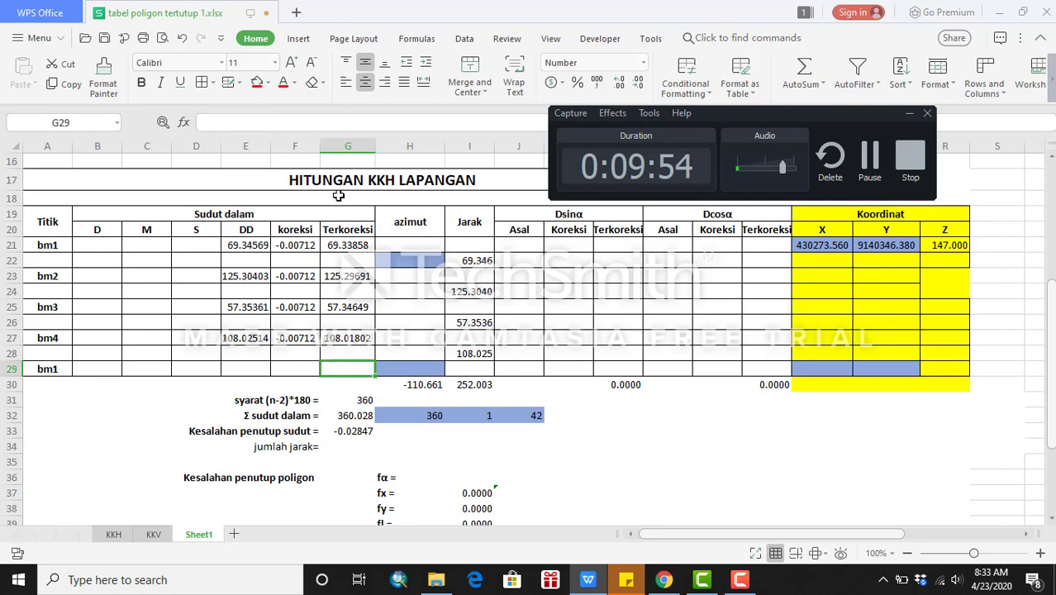
Enter 145 as the starting azimuth in H22.
left_click(424, 257)
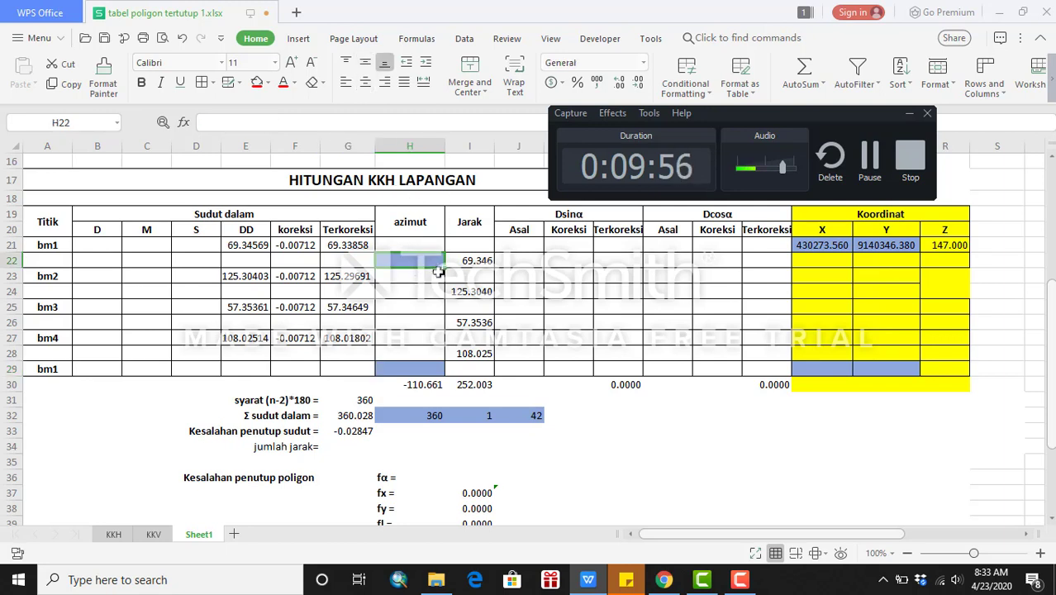
scroll(439, 271, "up", 4)
scroll(440, 272, "down", 4)
type("145")
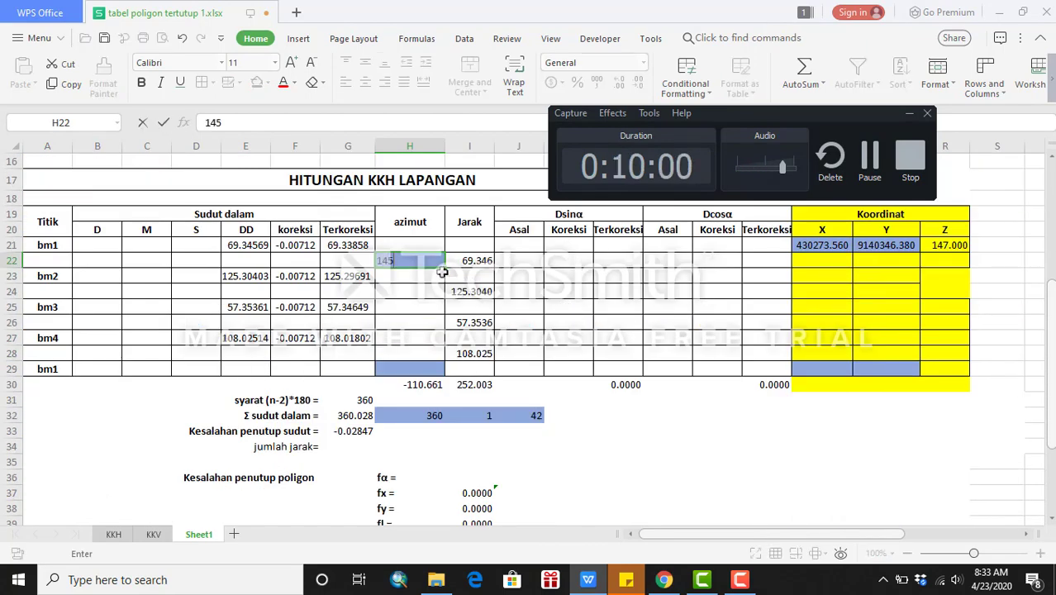
key("Return")
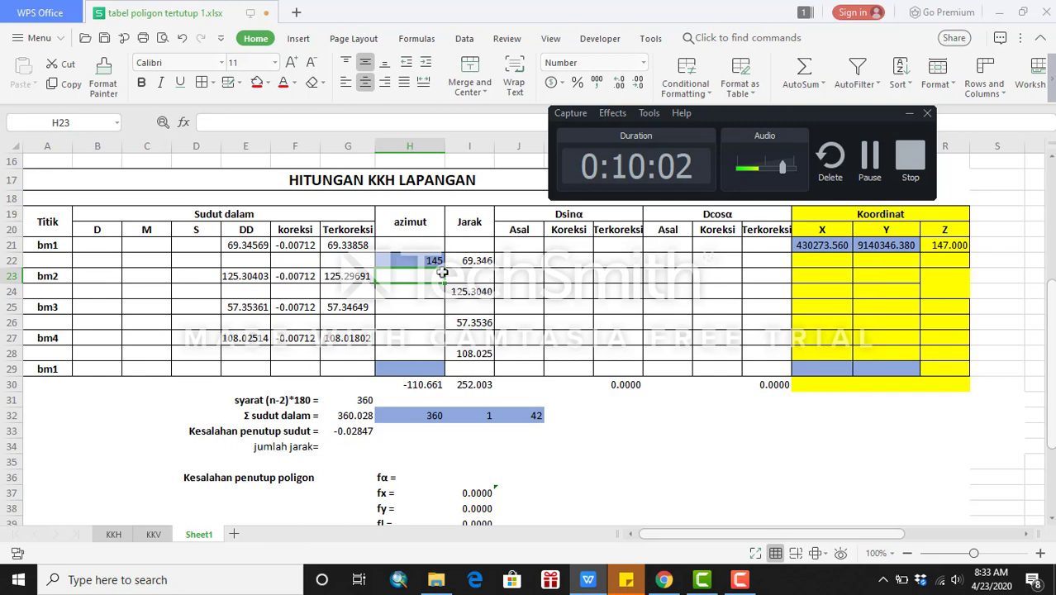
key("Down")
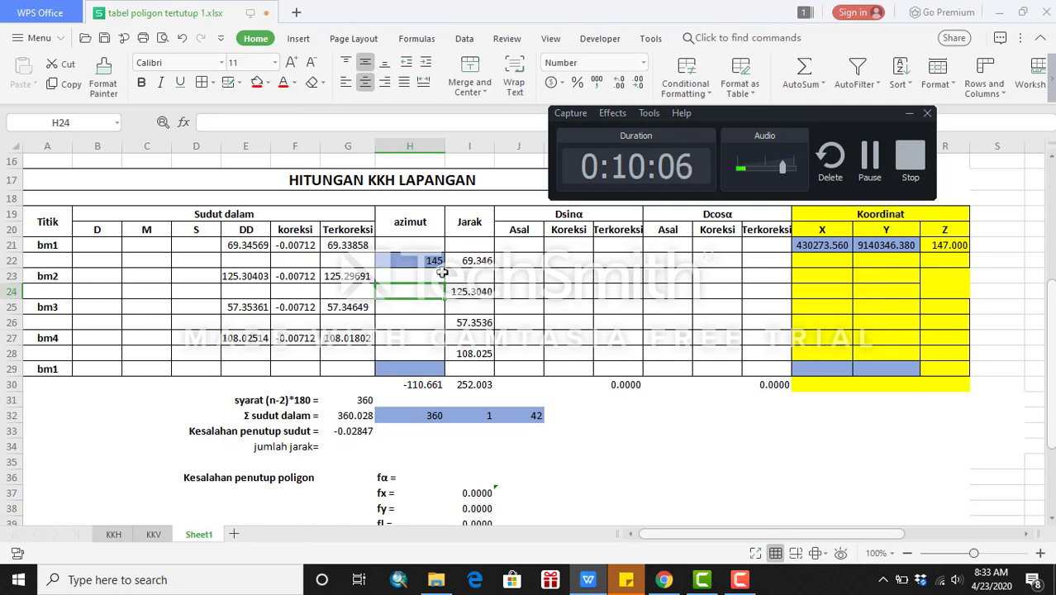
Calculate the azimuth in H24 with =H22+G23-180 and fill the formula down to H28.
type("=")
left_click(436, 261)
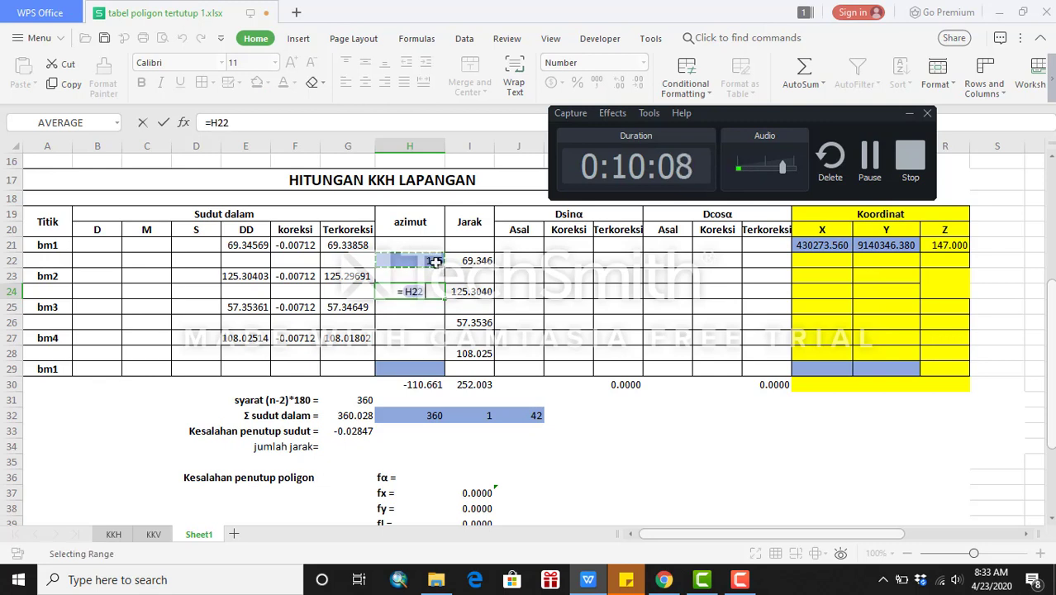
type("+")
left_click(349, 279)
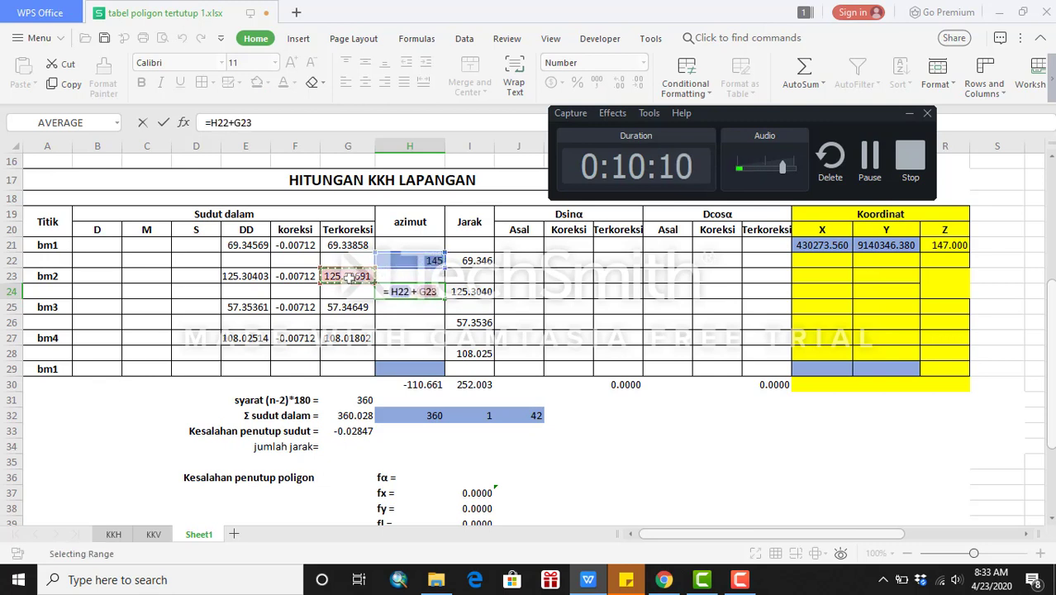
type("-180")
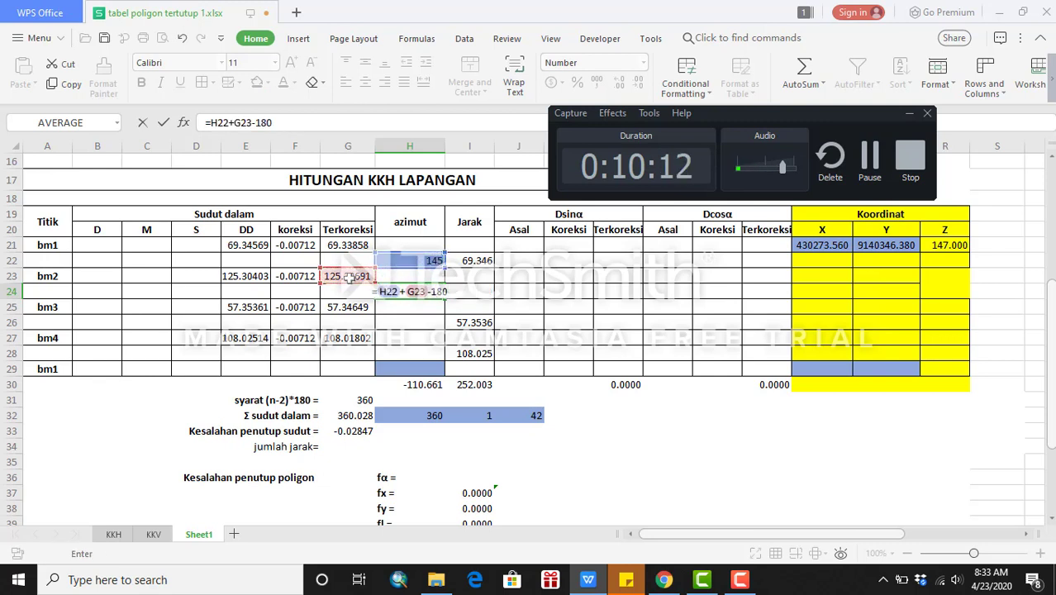
key("Return")
left_click(419, 289)
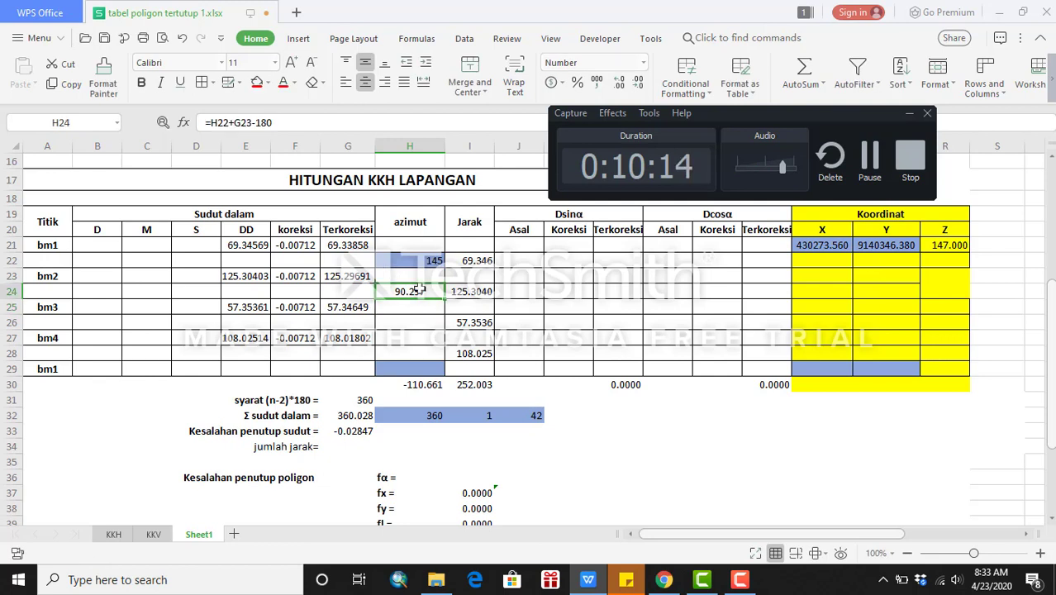
left_click_drag(444, 297, 448, 364)
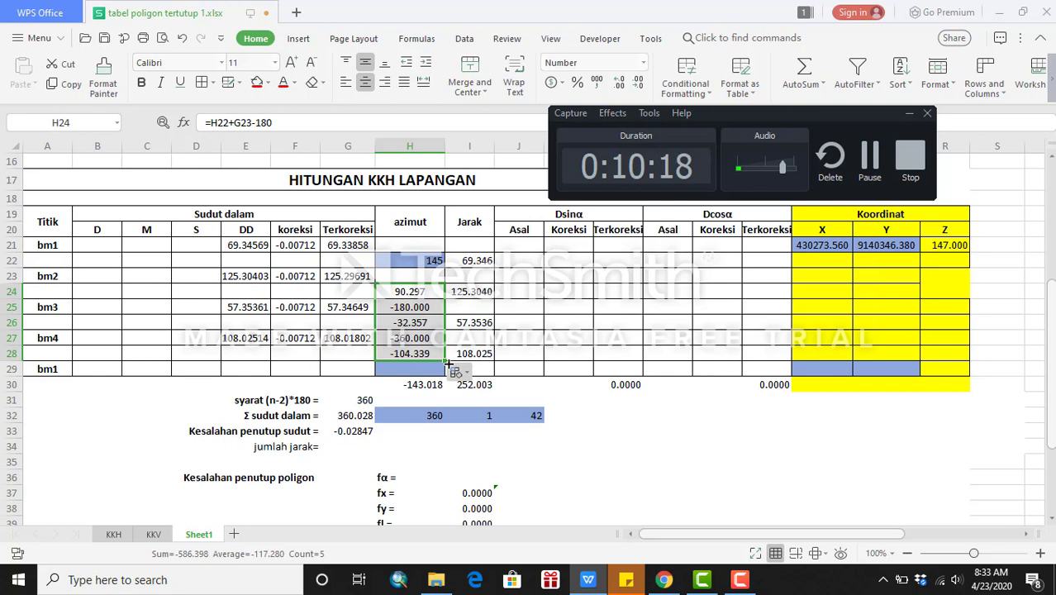
Clear the surplus azimuth cells H25 and H27 in the station rows.
left_click(410, 306)
key("Delete")
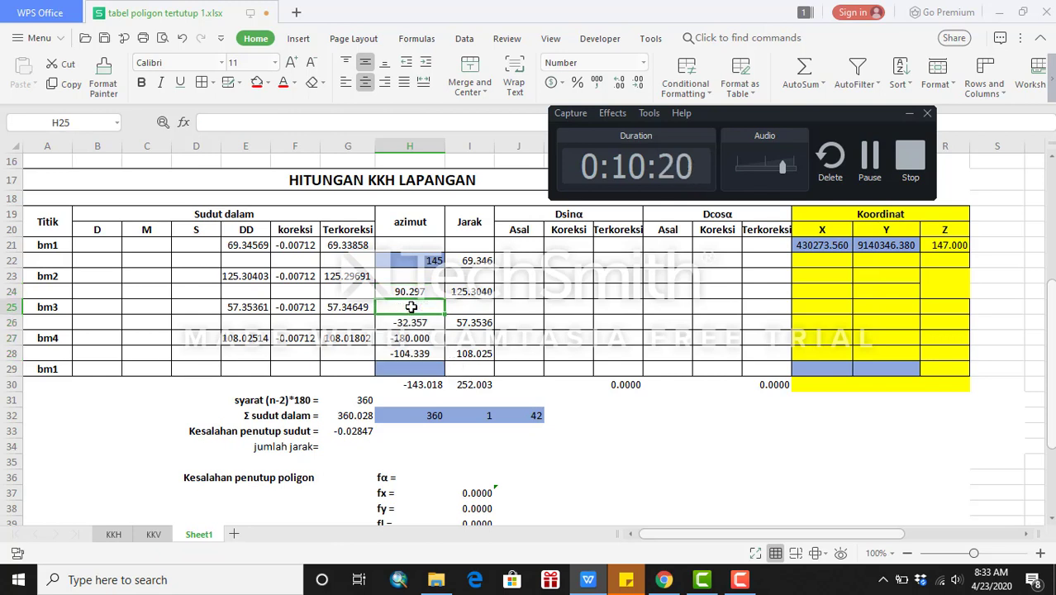
left_click(423, 339)
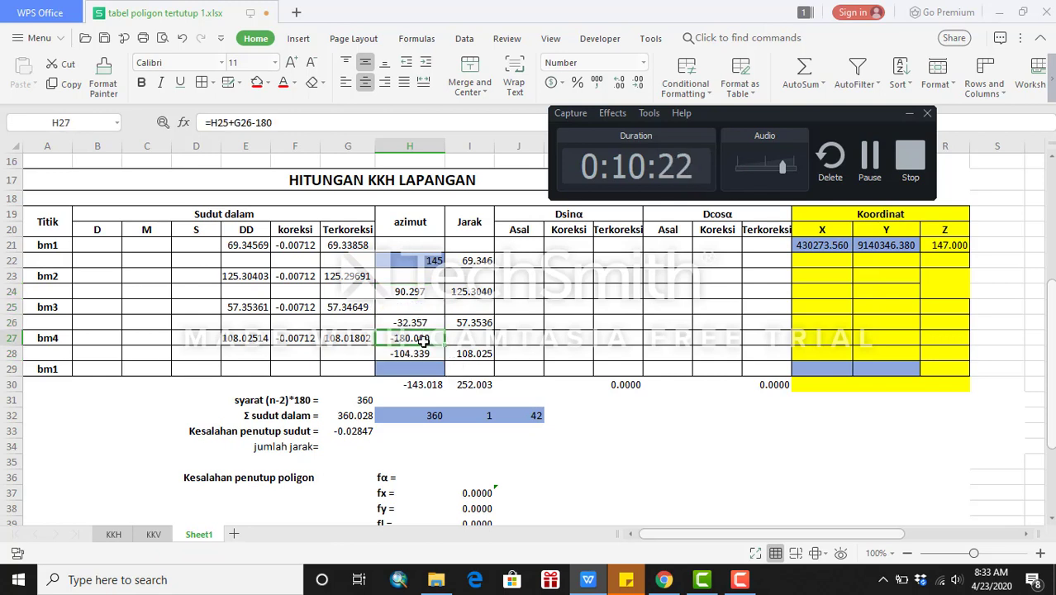
key("Delete")
Add 360 to the azimuth formula in H26 so it reads =H24+G25-180+360.
left_click(414, 323)
double_click(415, 322)
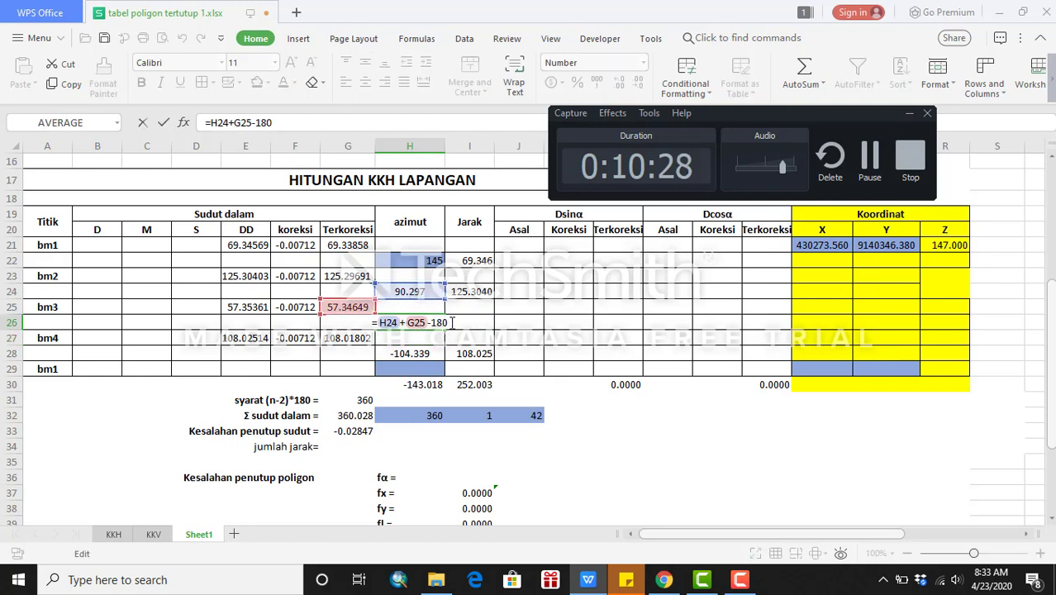
type("+")
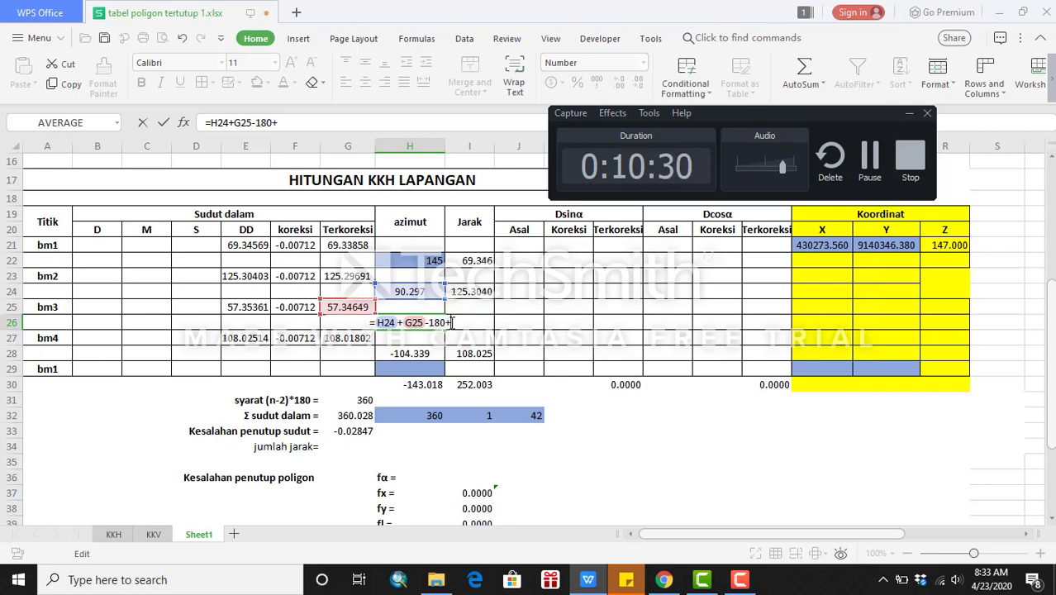
type("360")
key("Return")
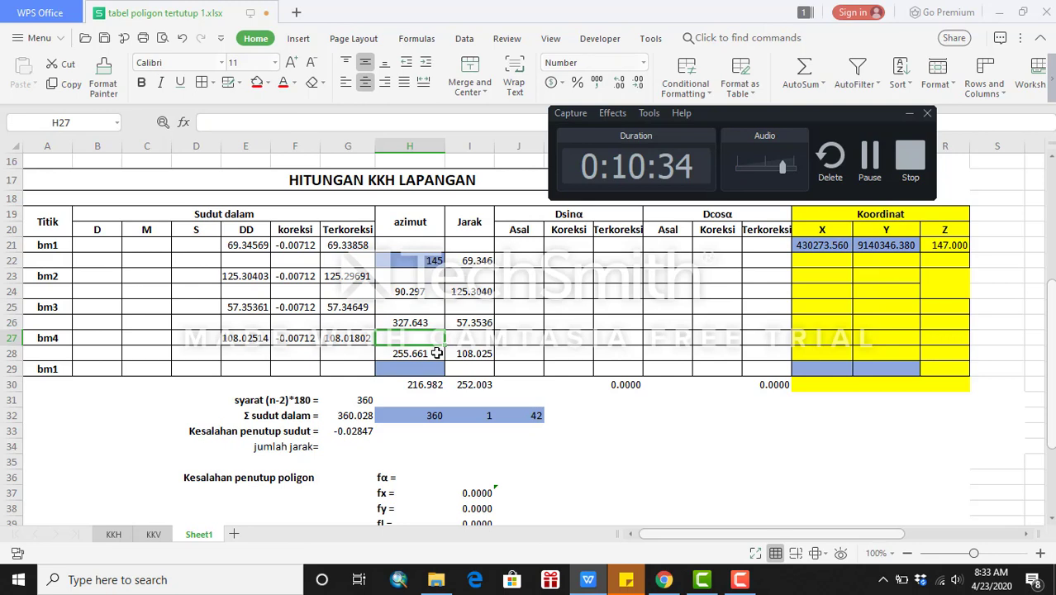
Check the azimuth formula in H28 and change the closing azimuth formula in H30 to =H28+G21-180.
left_click(436, 353)
double_click(437, 353)
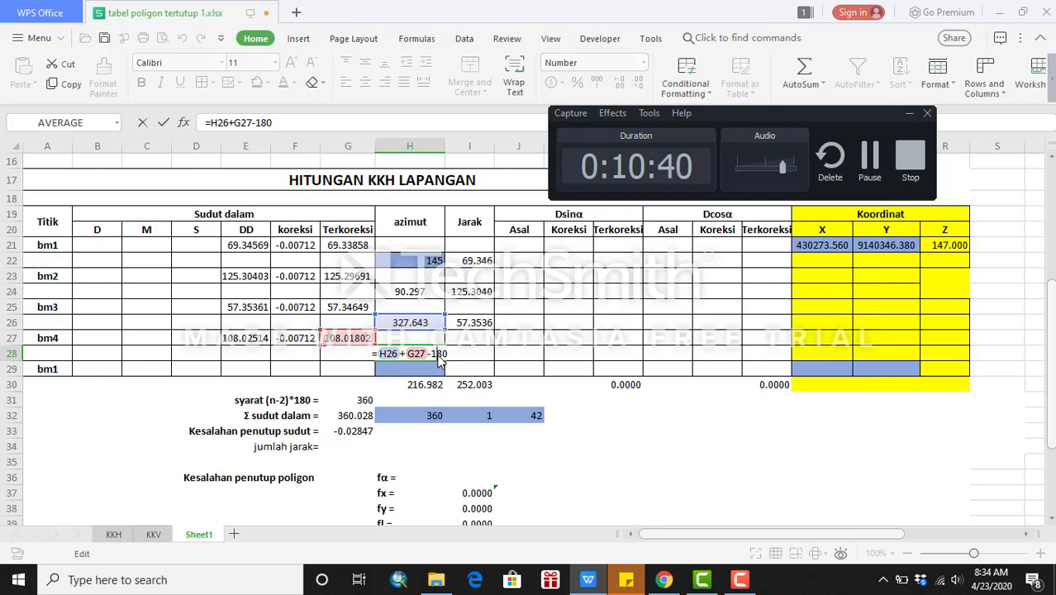
key("Return")
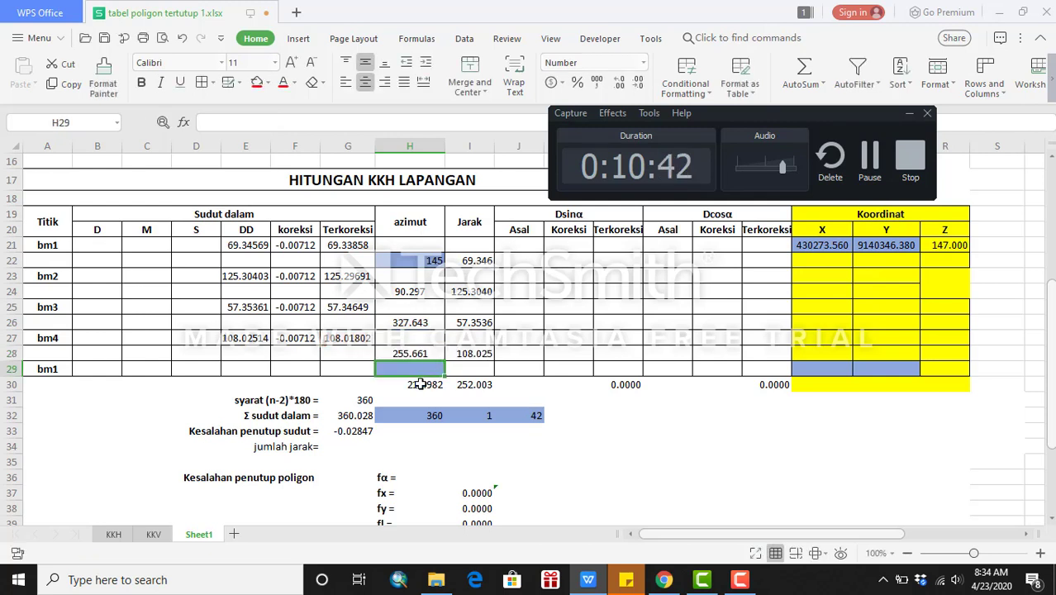
left_click(421, 384)
double_click(420, 384)
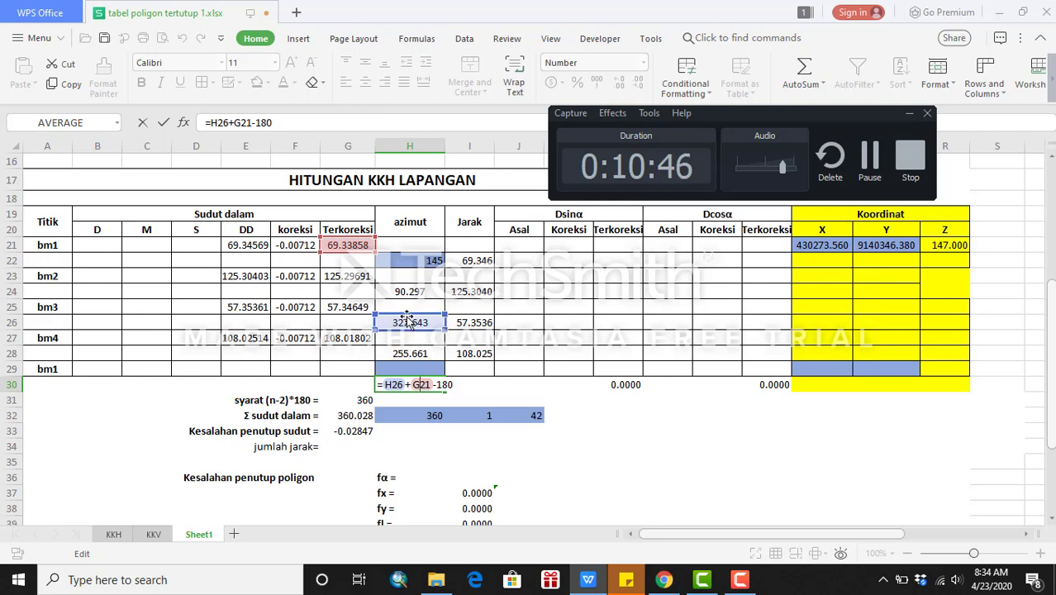
left_click_drag(406, 320, 422, 355)
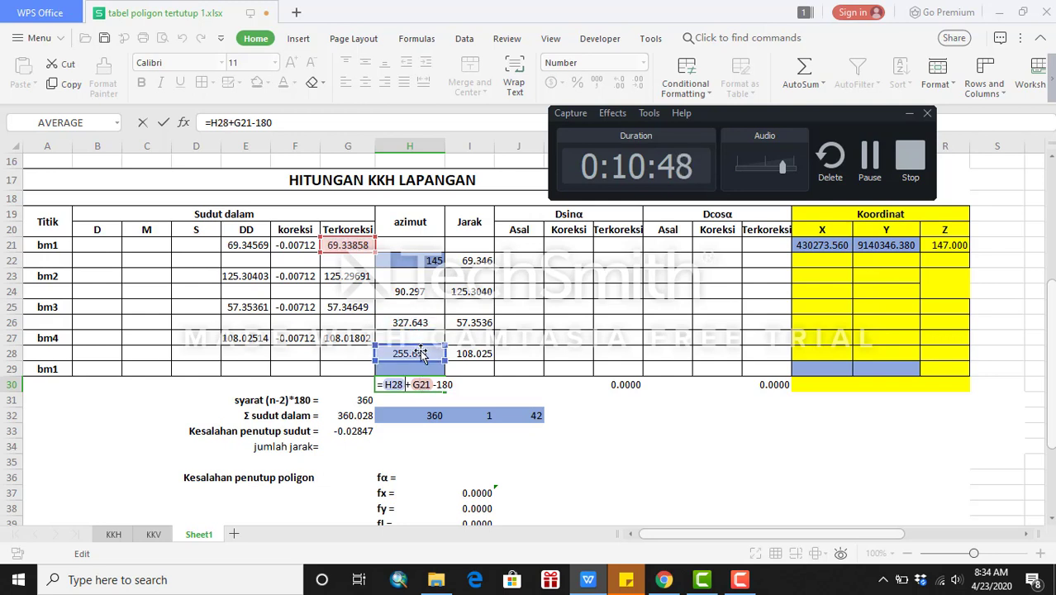
key("Return")
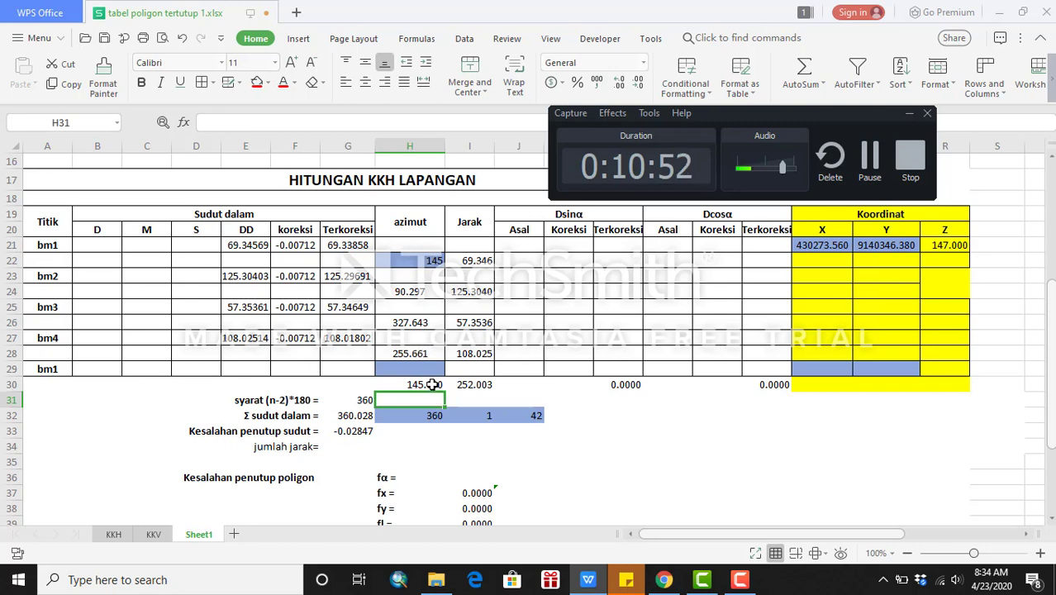
Review the azimuth formulas in H24, H26, H28 and H30 and the cells they refer to.
left_click(432, 384)
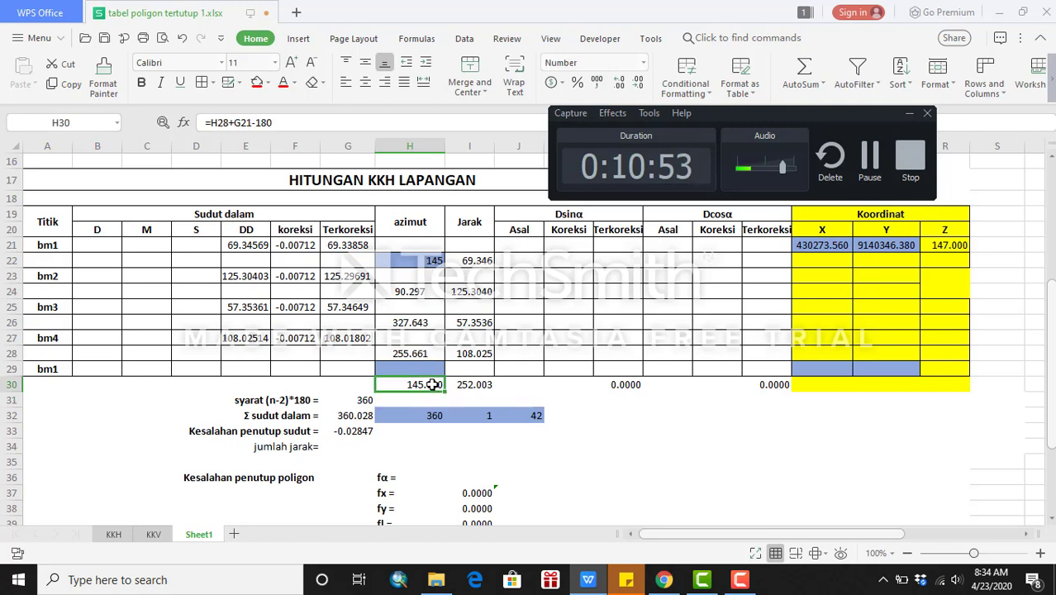
left_click(398, 287)
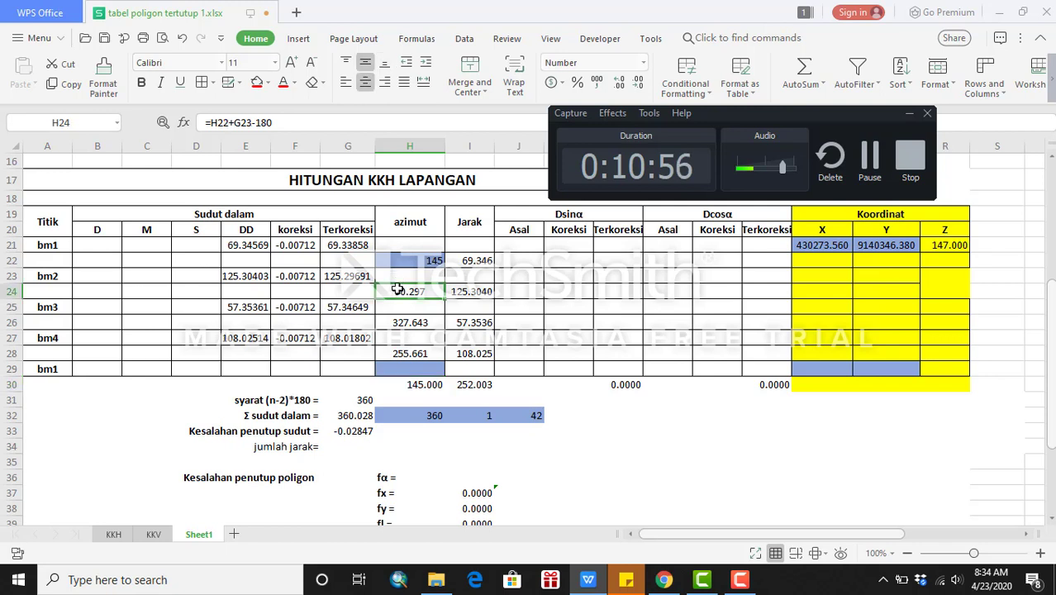
double_click(398, 288)
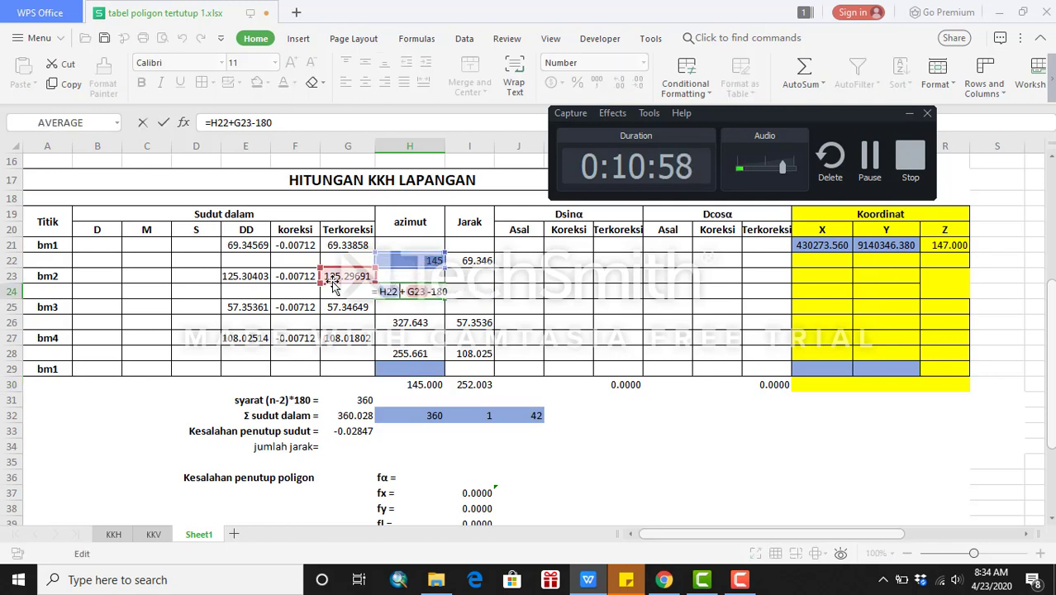
key("Return")
key("Down")
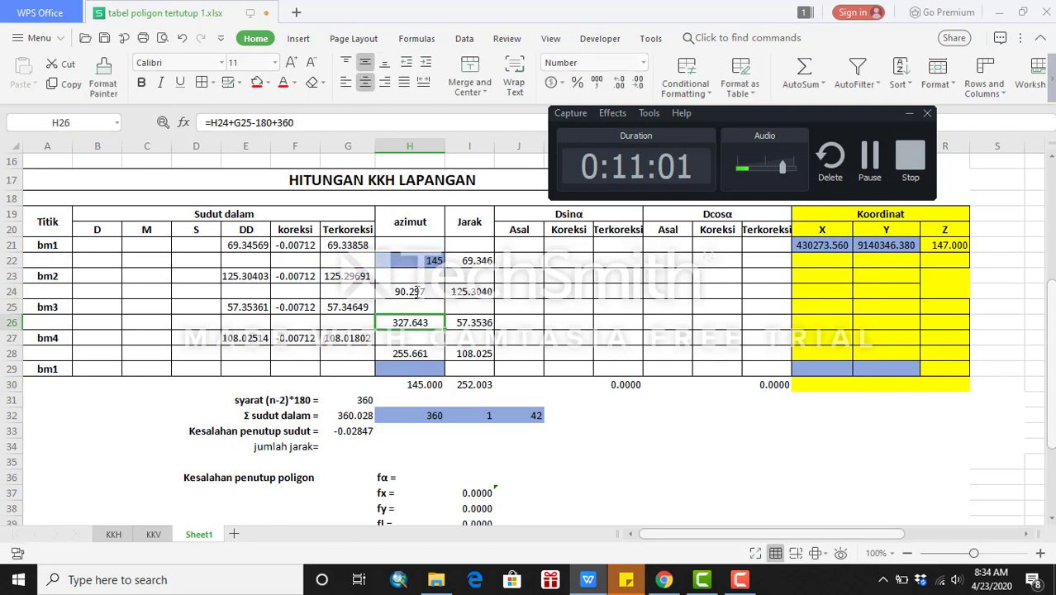
double_click(427, 322)
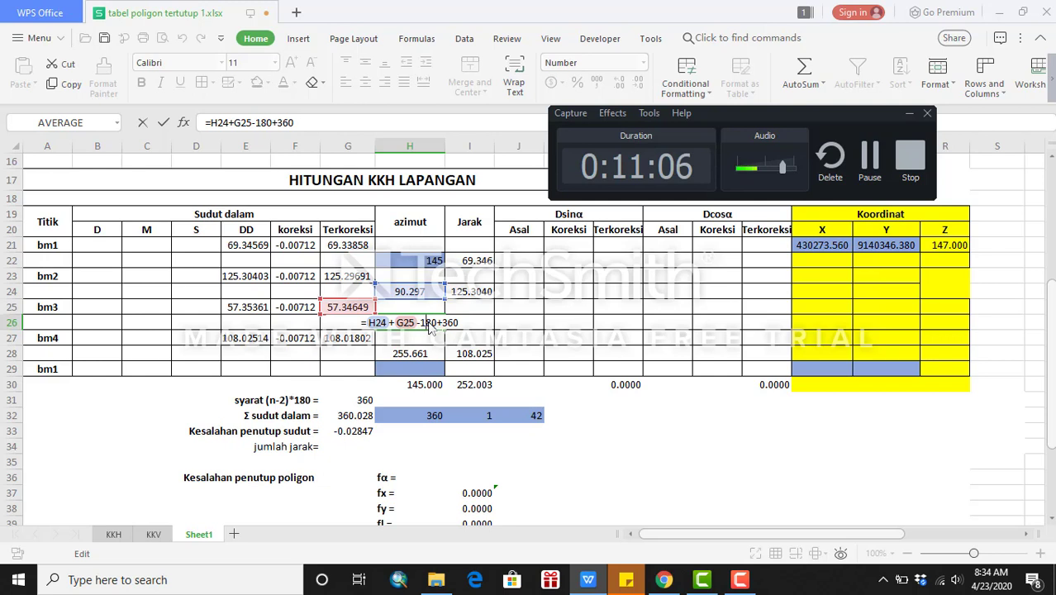
key("Return")
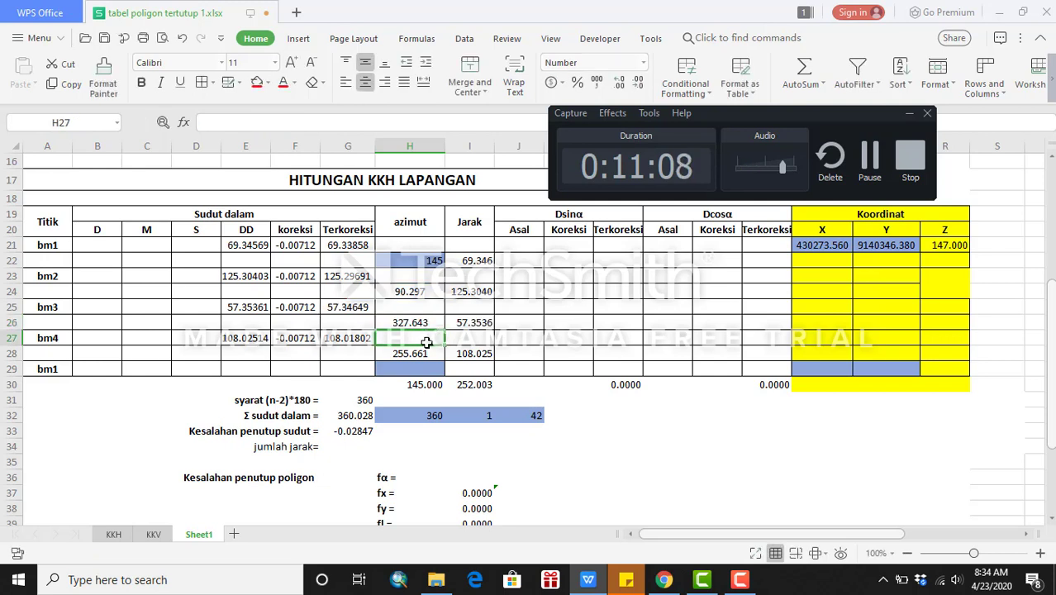
double_click(425, 352)
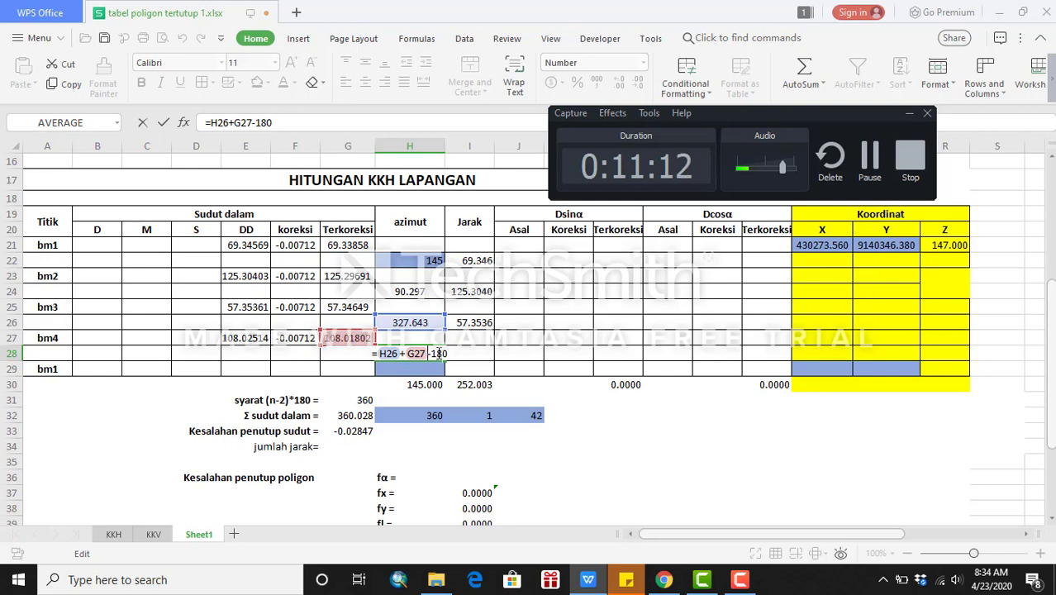
key("Return")
key("Return")
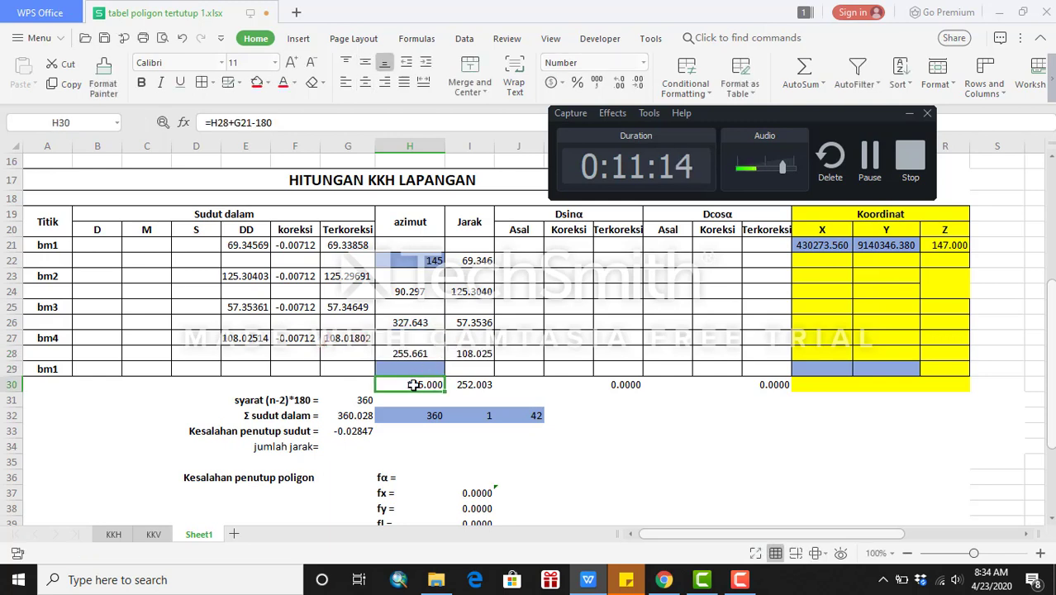
double_click(413, 385)
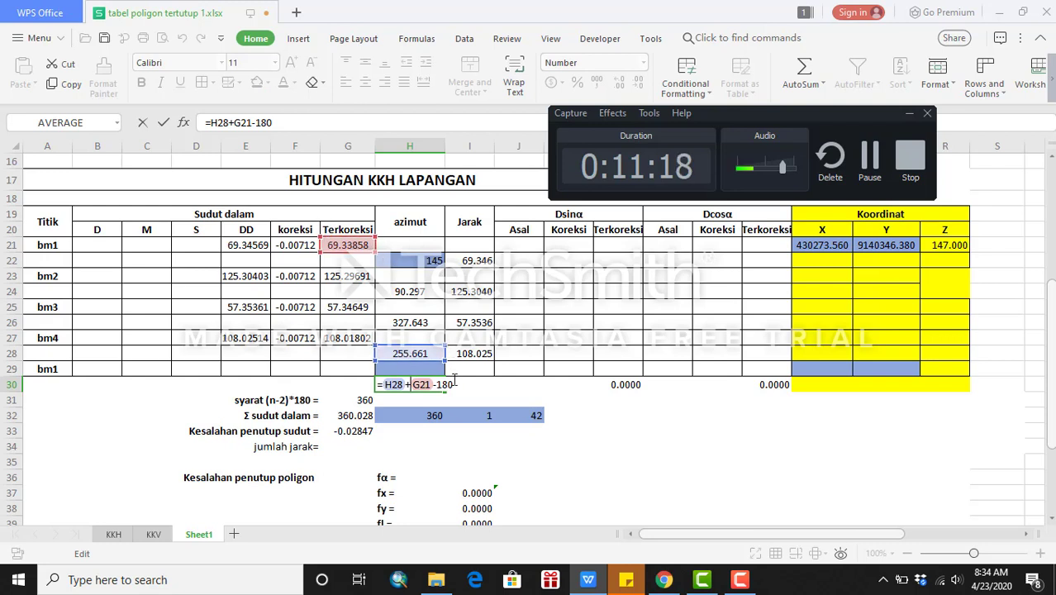
key("Return")
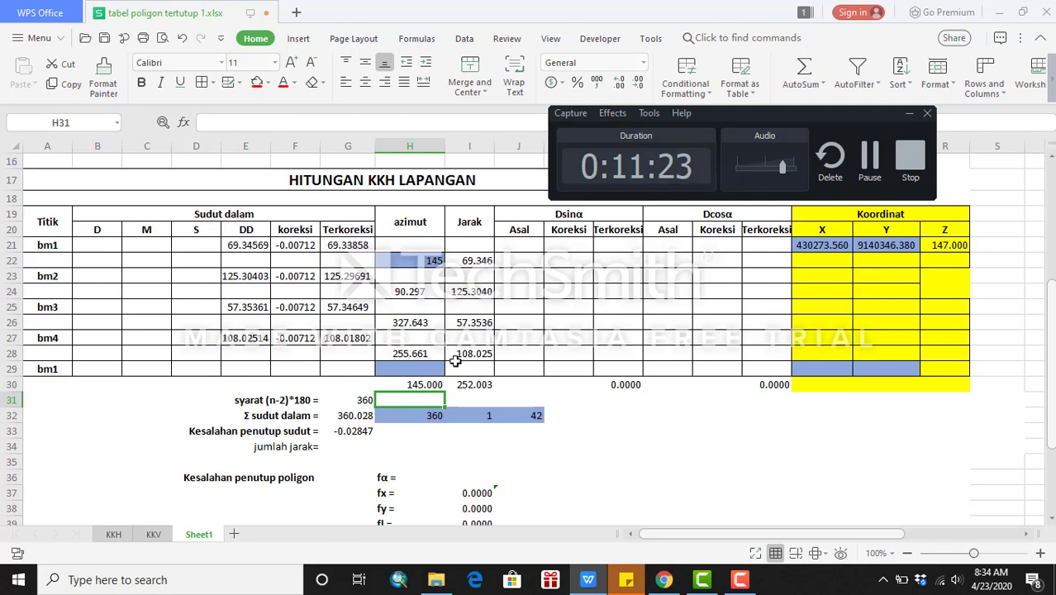
Calculate the original Dsinα value (Asal) in J22 with =I22*SIN(RADIANS(H22)) and fill the formula down to J28.
left_click(525, 262)
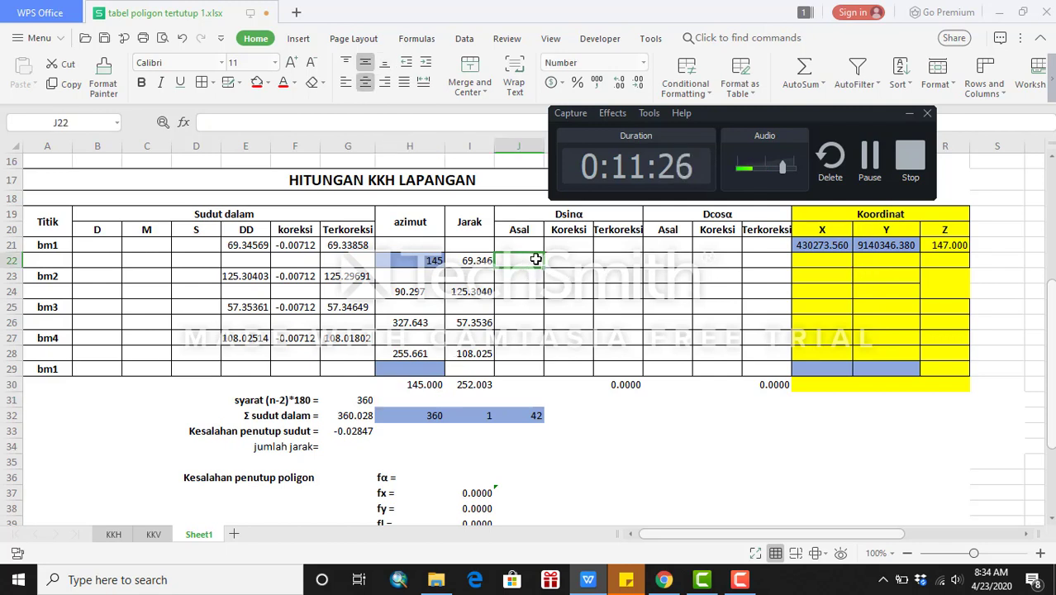
type("=")
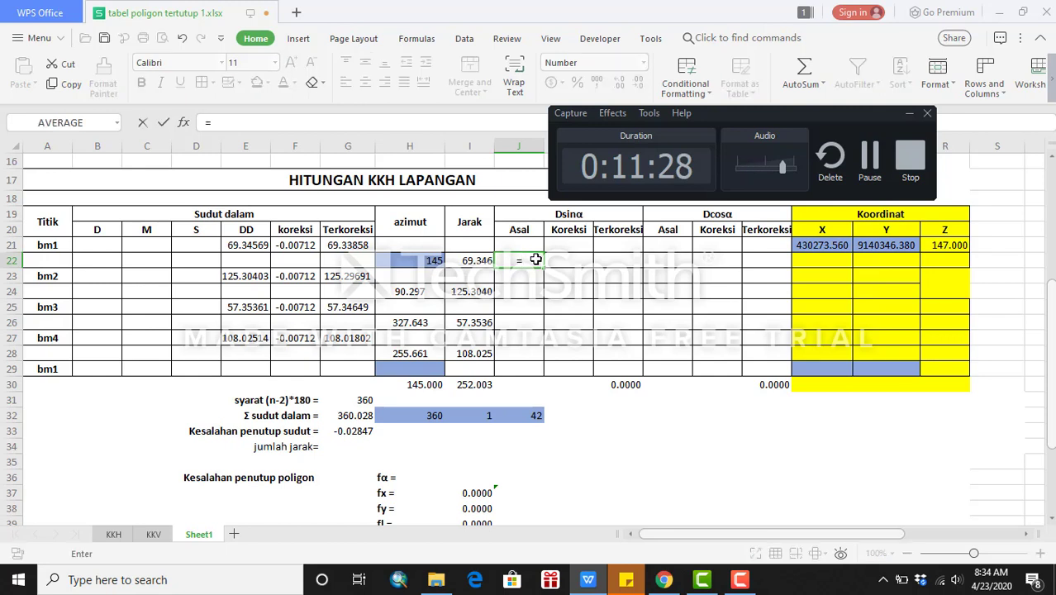
left_click(477, 261)
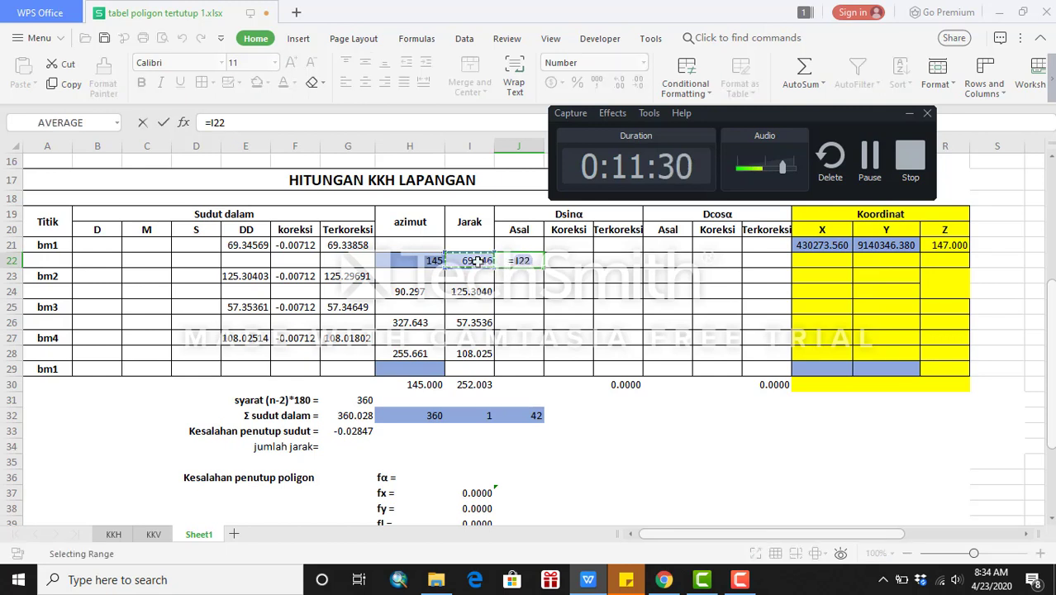
type("*sin(radians")
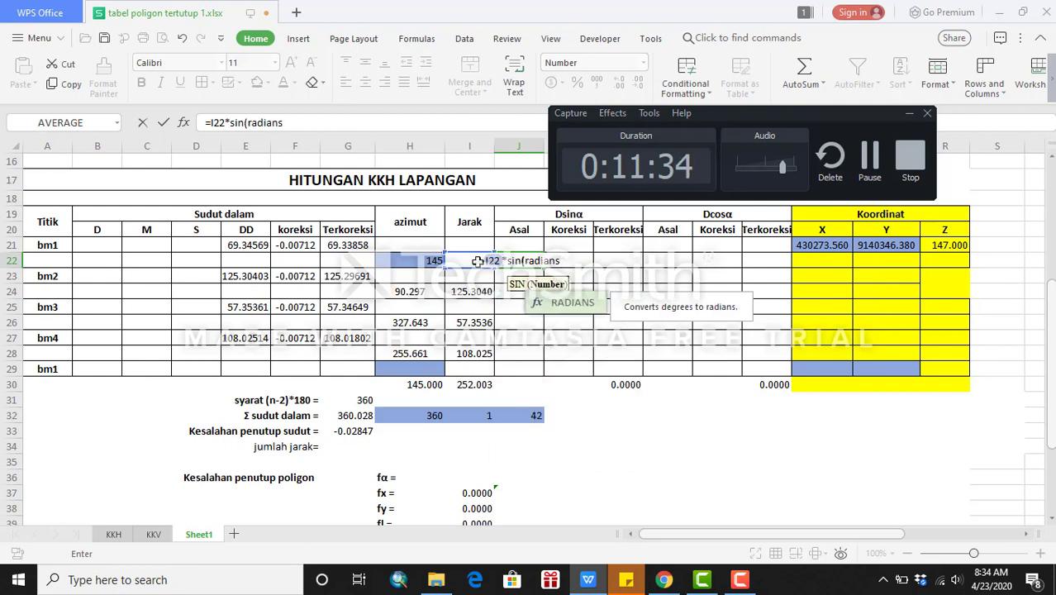
type("(")
left_click(424, 262)
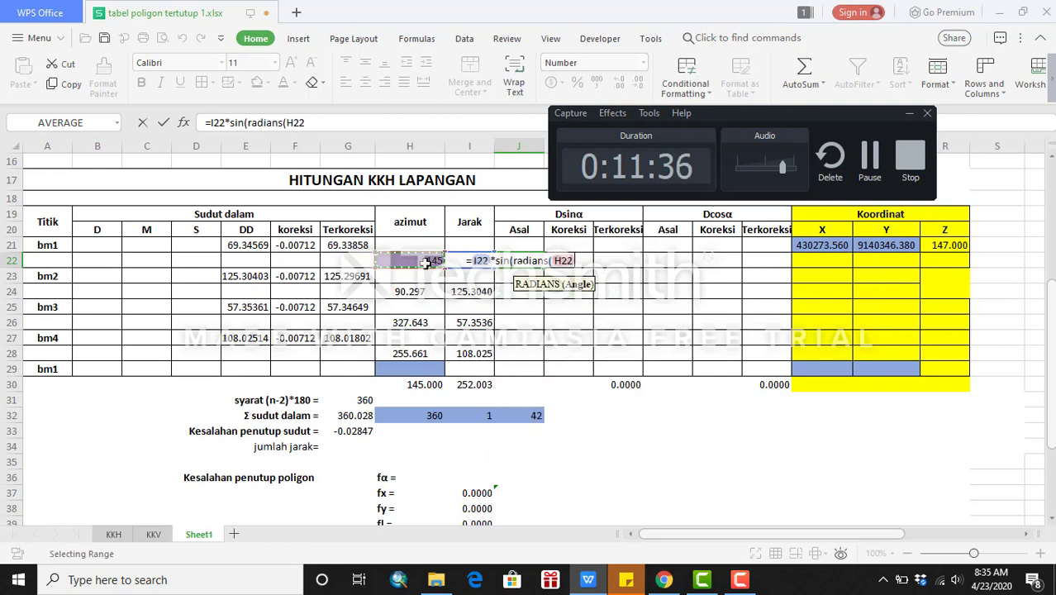
type("))")
key("Return")
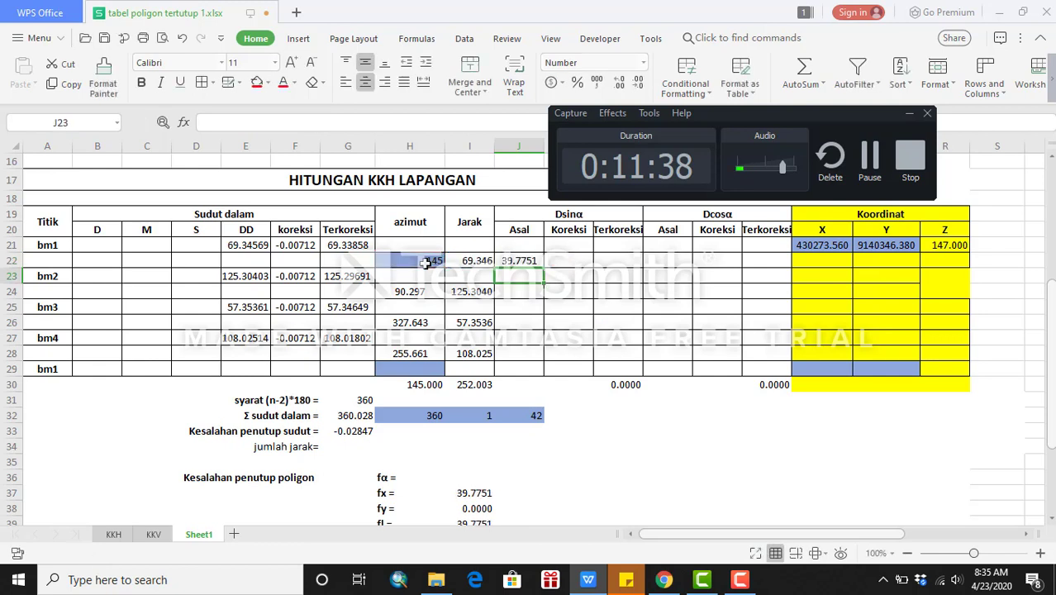
left_click(533, 263)
left_click_drag(541, 266, 547, 358)
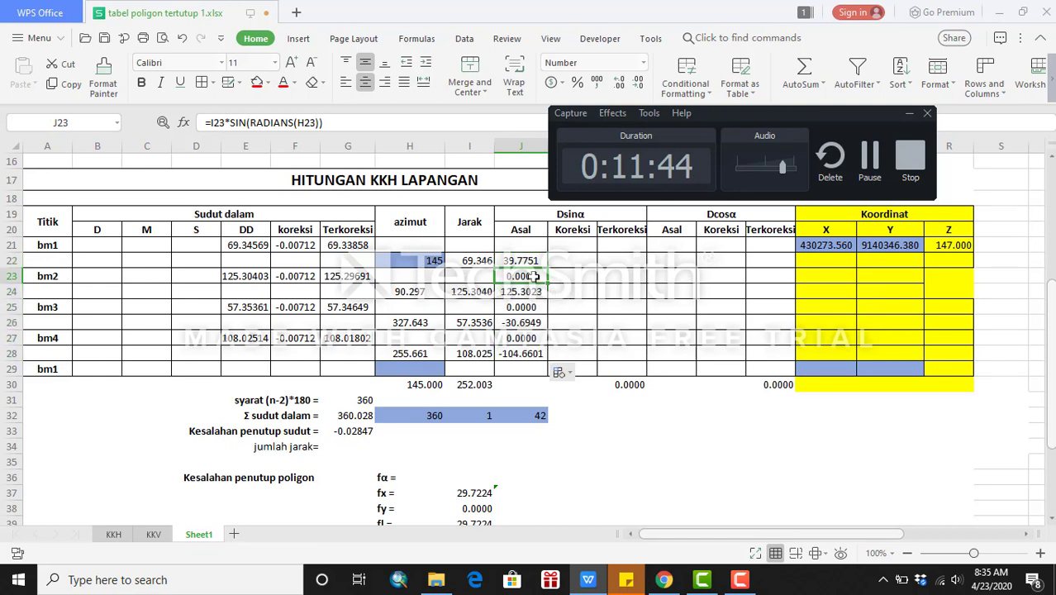
Clear the surplus Dsinα cells J23, J25 and J27 in the station rows.
left_click(522, 307)
key("Delete")
left_click(522, 338)
key("Delete")
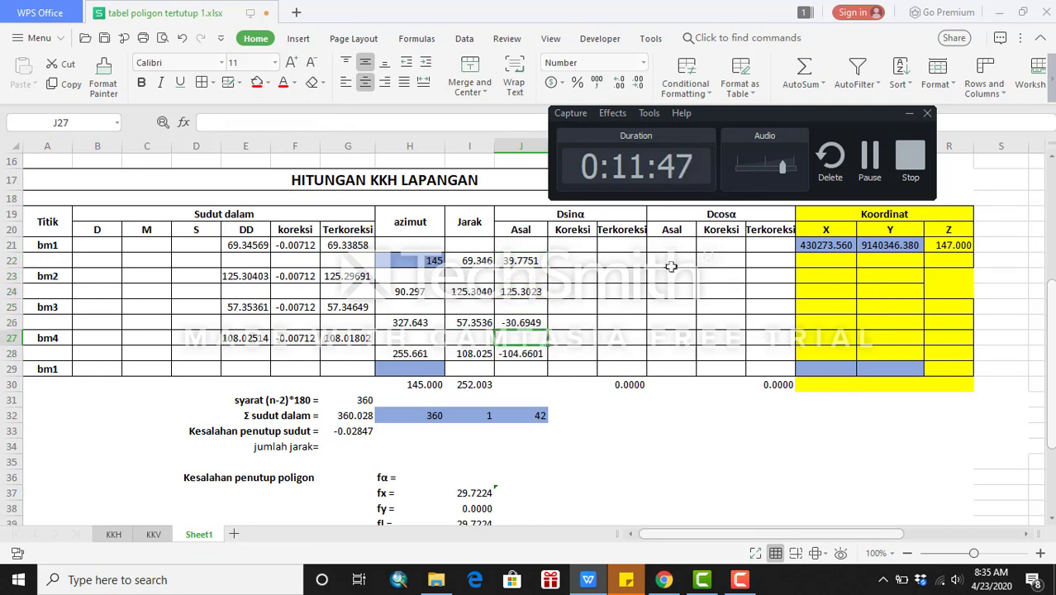
Calculate the original Dcosα value (Asal) in M22 with =I22*COS(RADIANS(H22)) and fill the formula down to M28.
left_click(672, 260)
type("=")
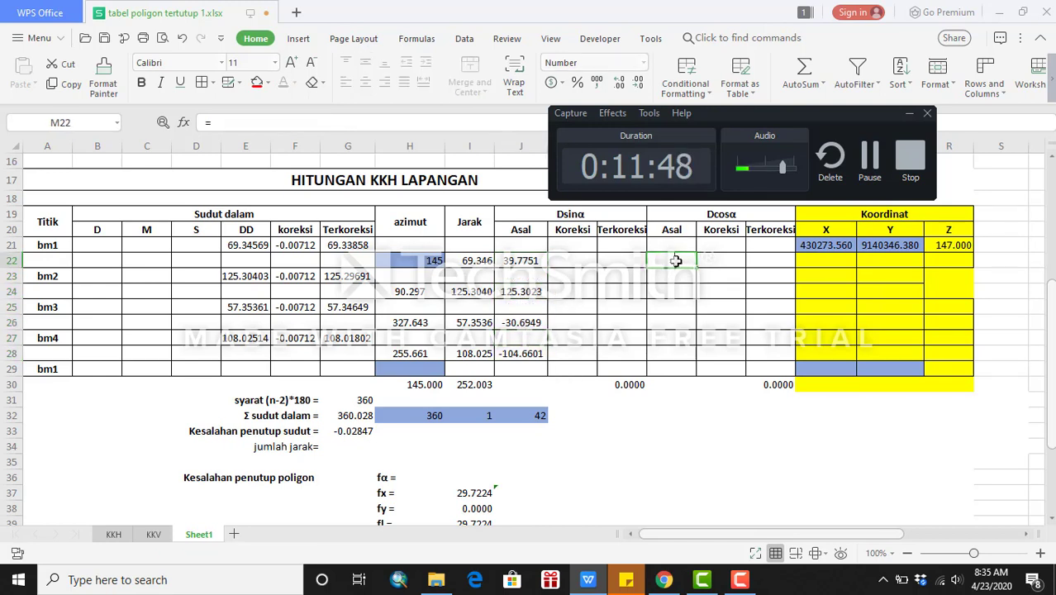
left_click(482, 262)
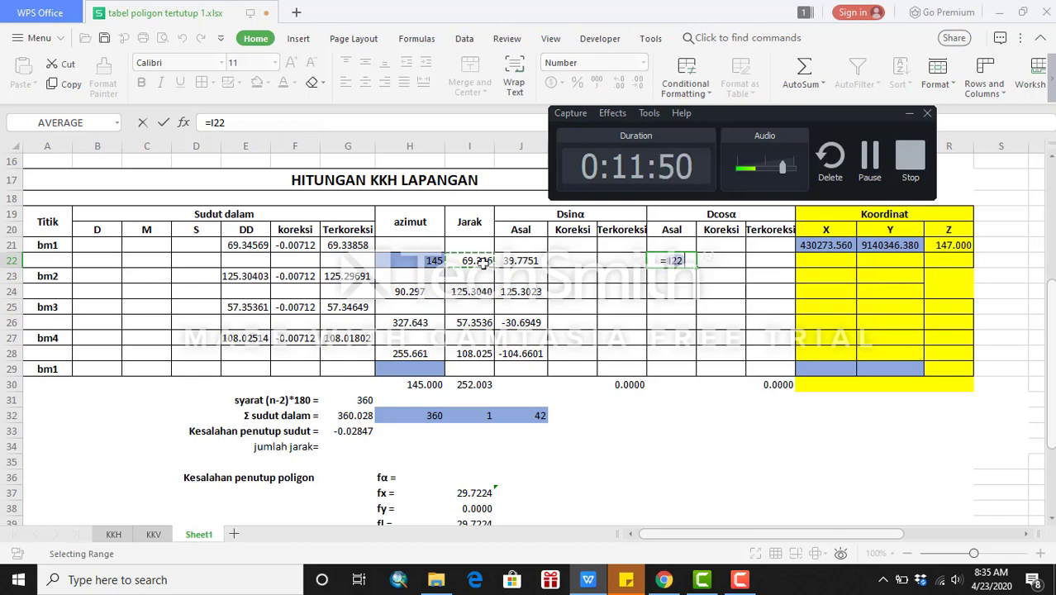
type("*cos")
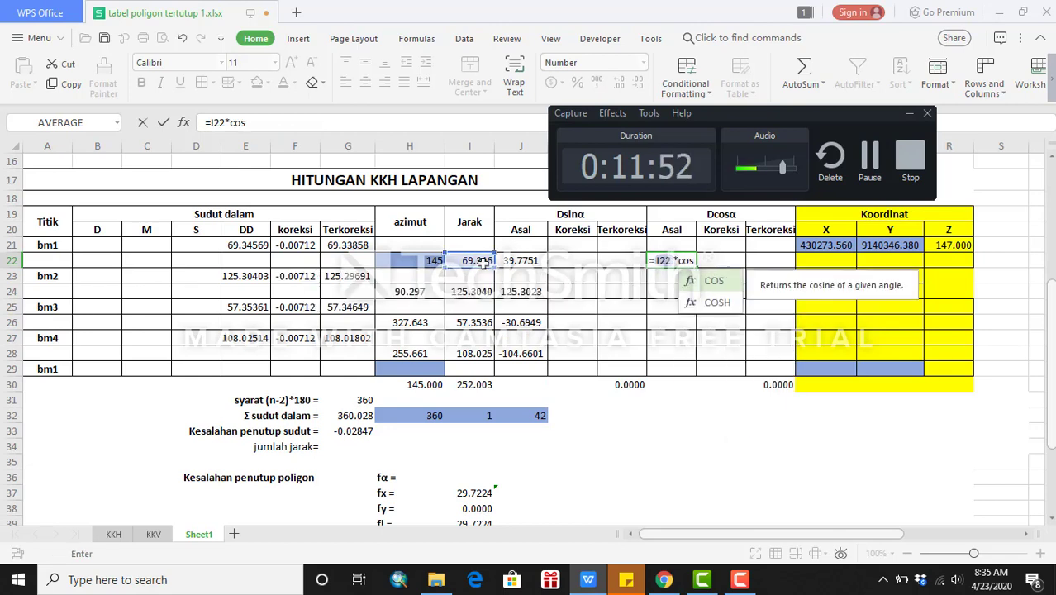
type("(t")
key("BackSpace")
type("r")
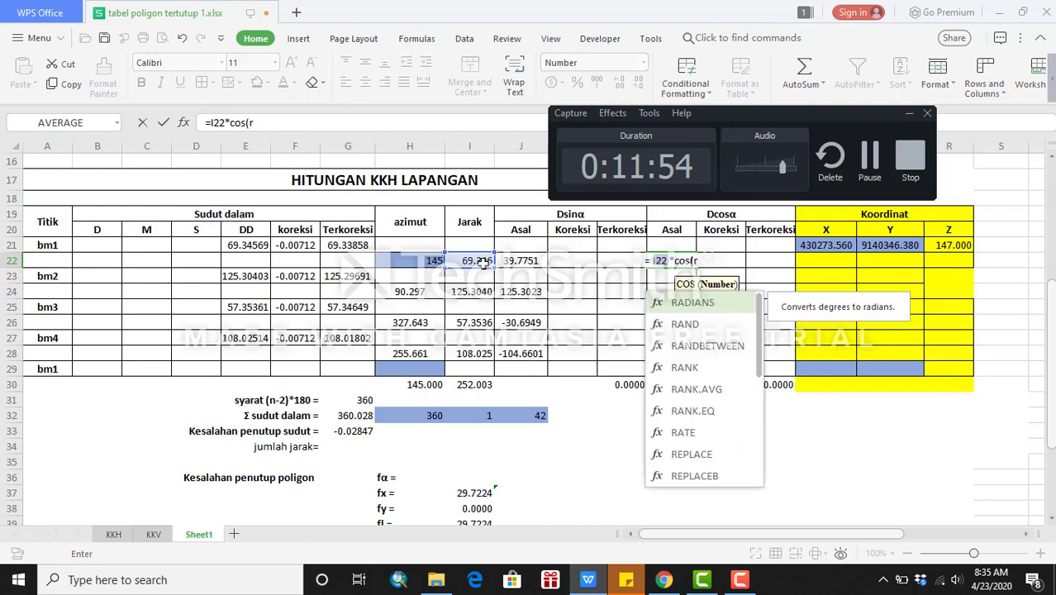
type("adians(")
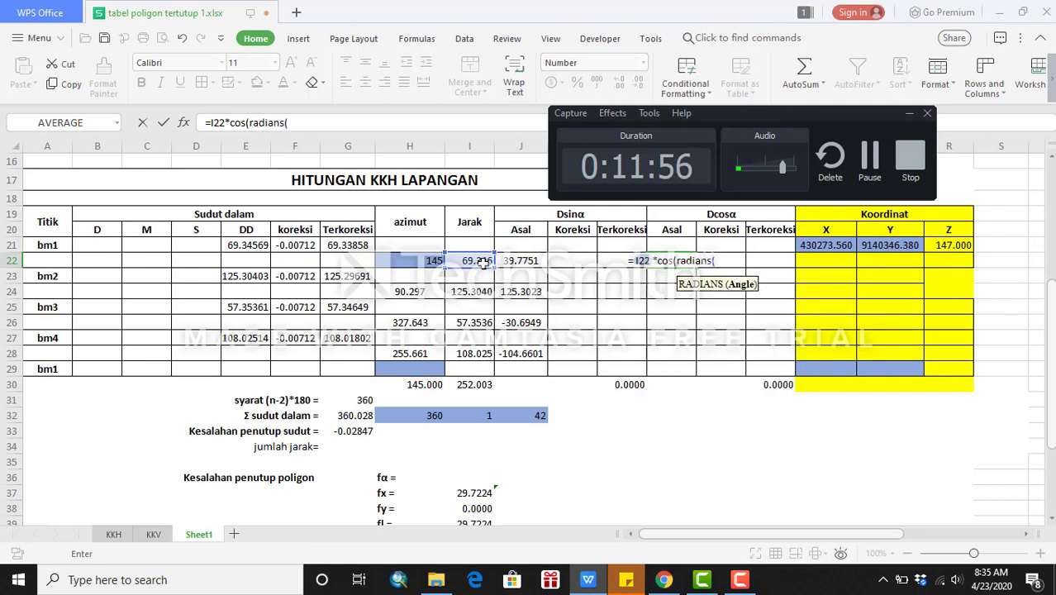
left_click(426, 261)
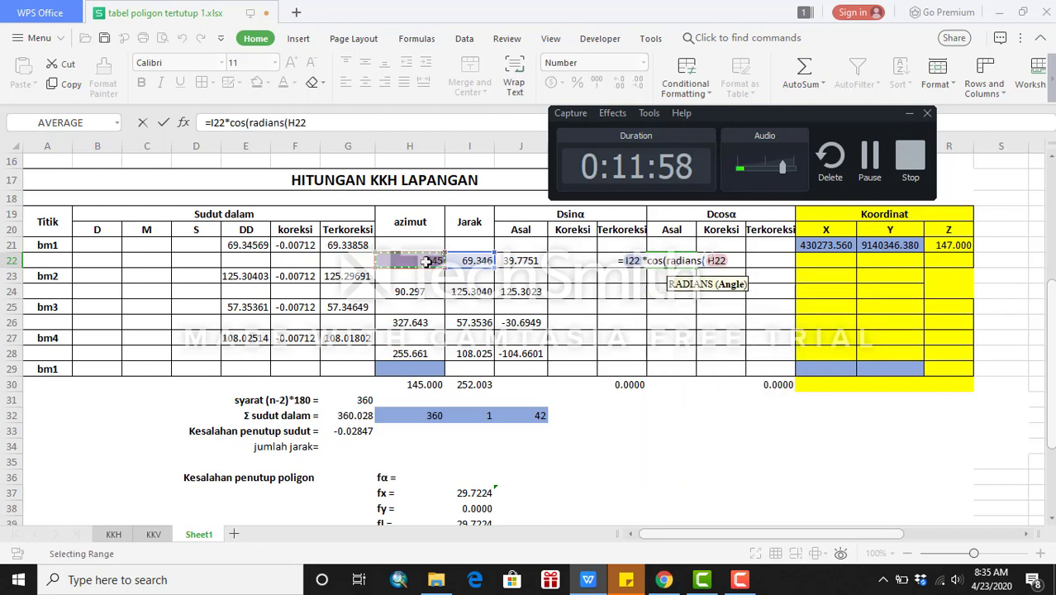
type("))")
key("Return")
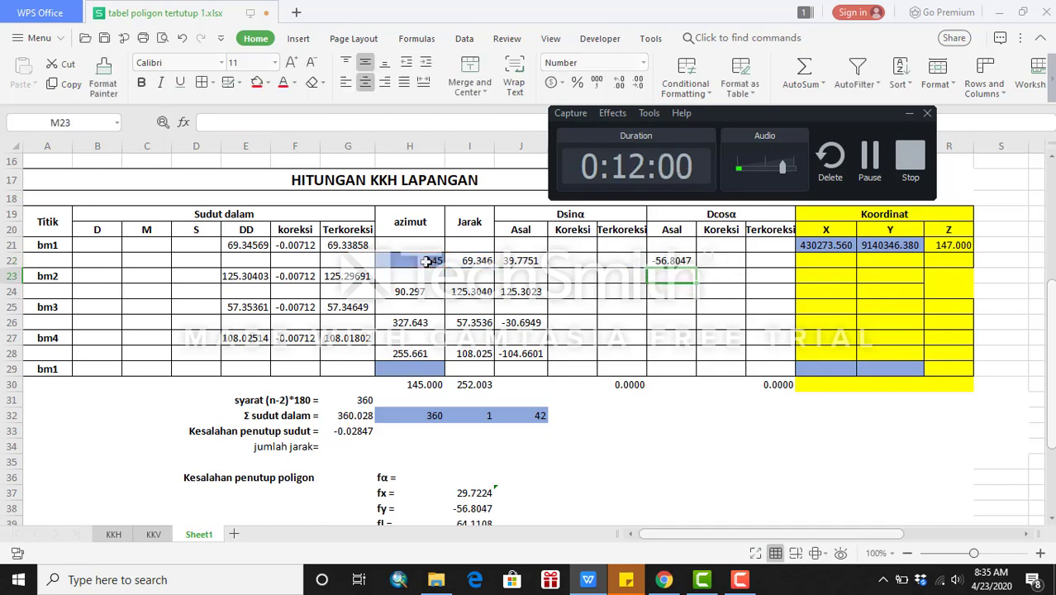
left_click(669, 261)
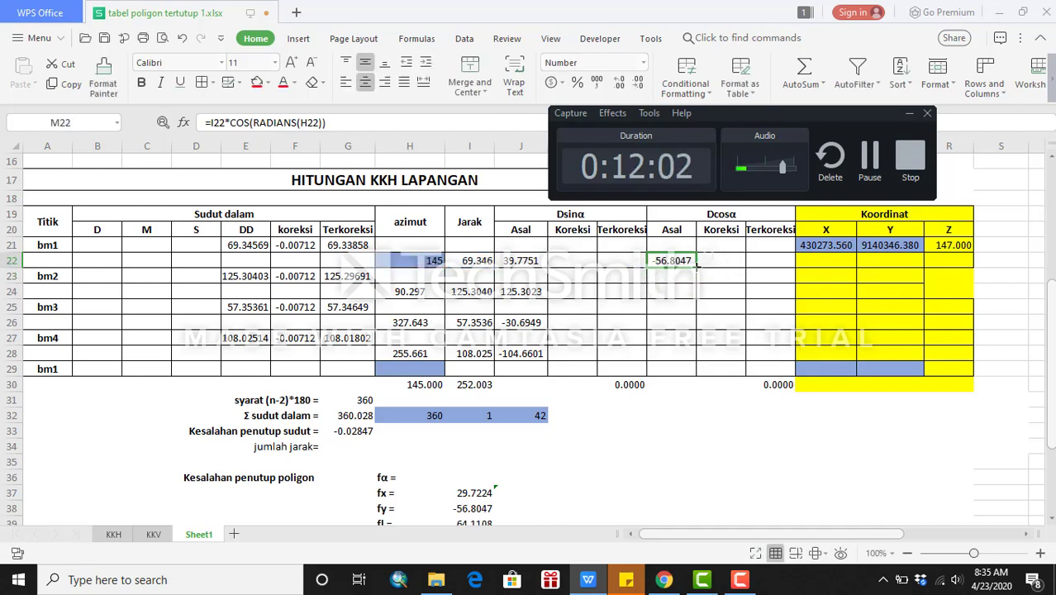
left_click_drag(698, 274, 698, 361)
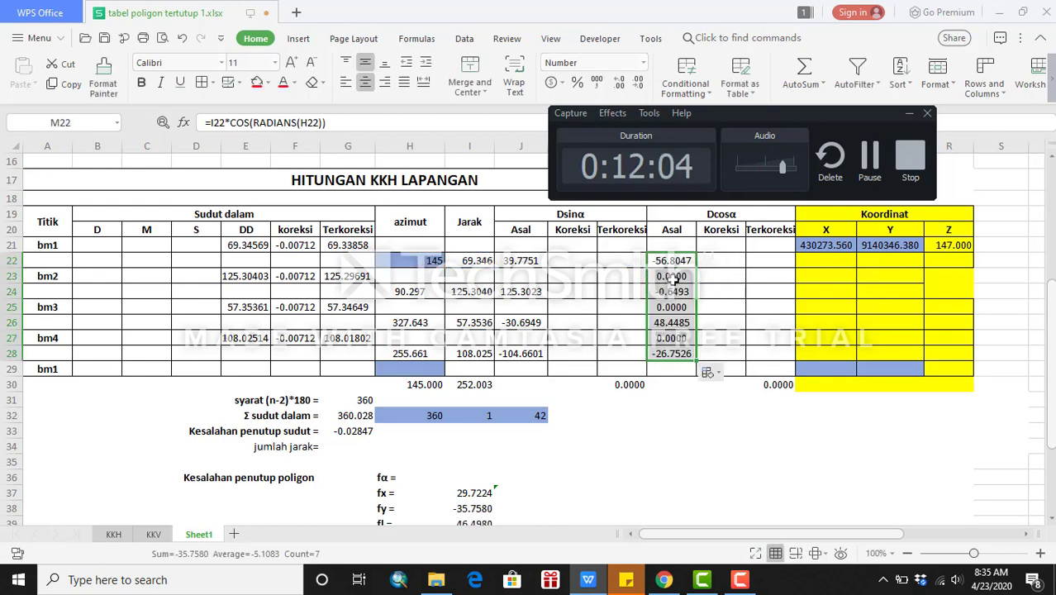
Clear the surplus Dcosα cells M23, M25 and M27 in the station rows.
left_click(676, 277)
left_click(675, 291)
left_click(676, 308)
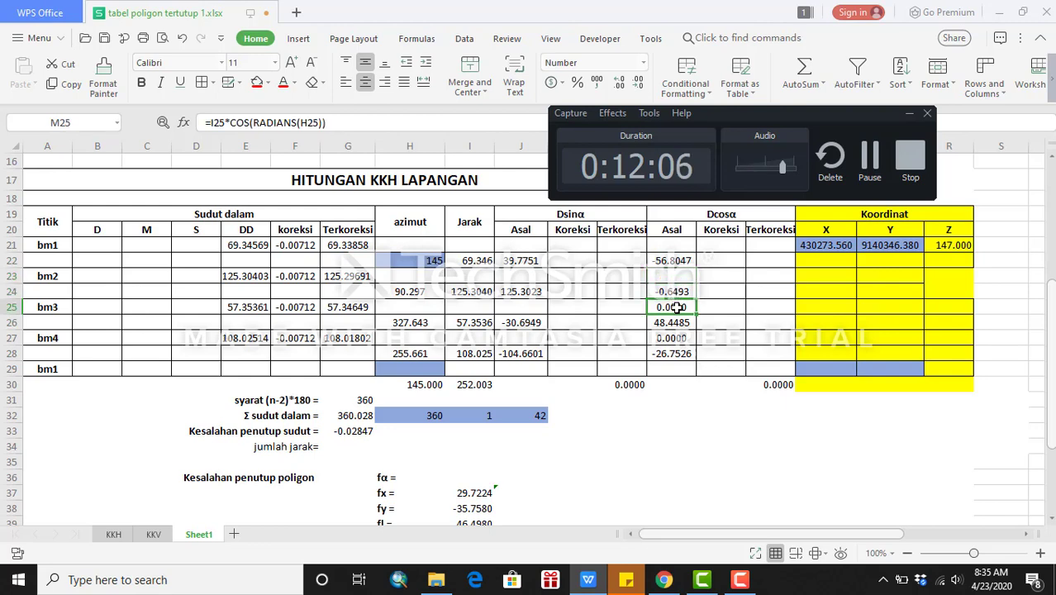
left_click(671, 339)
left_click(531, 398)
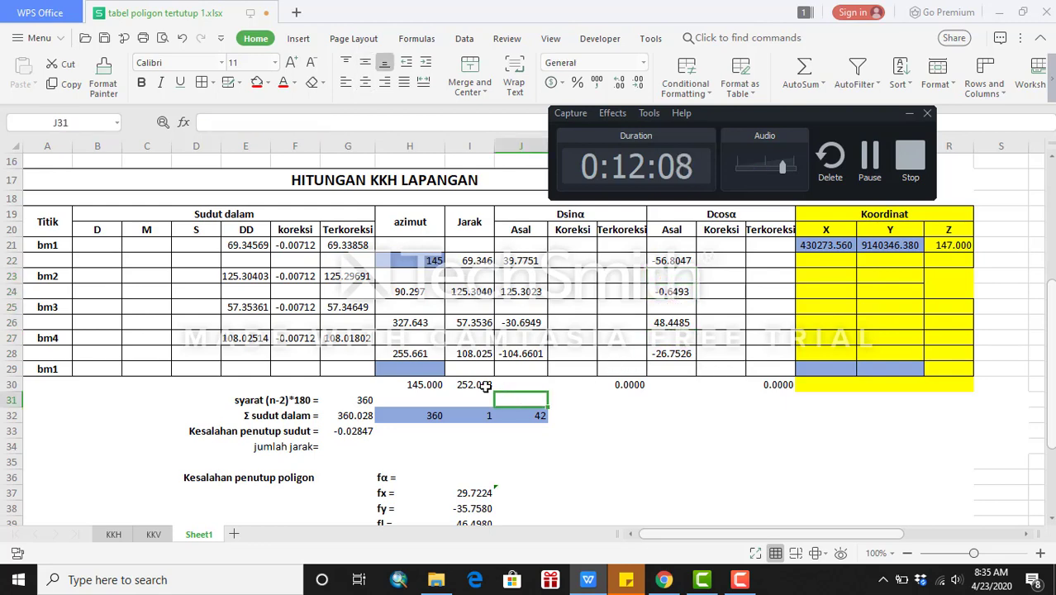
Review the polygon closure error formulas for fx, fy and fl in I37, I38 and I39.
left_click(513, 383)
scroll(516, 384, "down", 1)
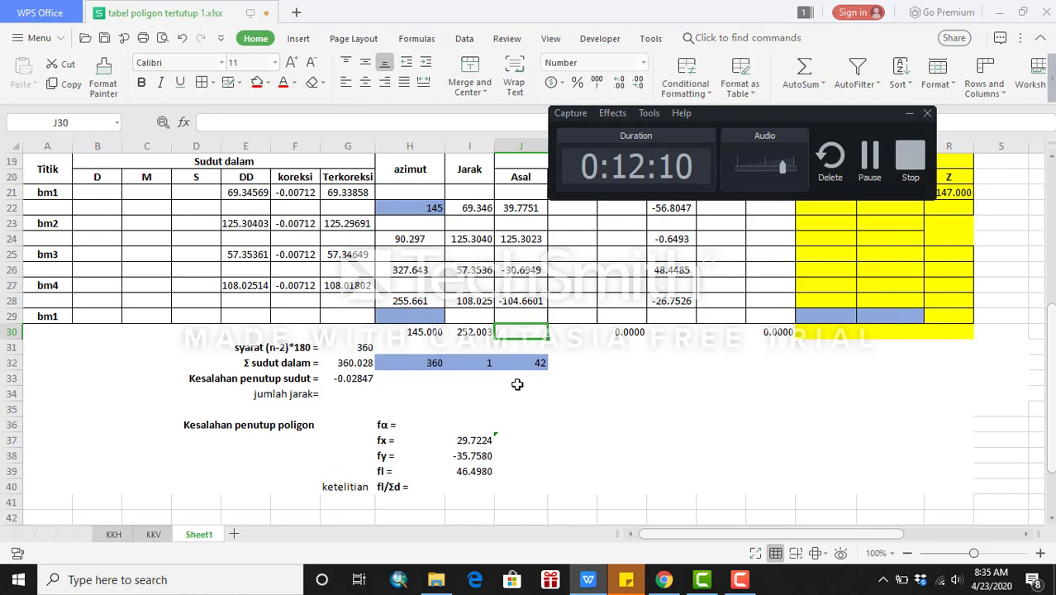
left_click(472, 440)
double_click(475, 442)
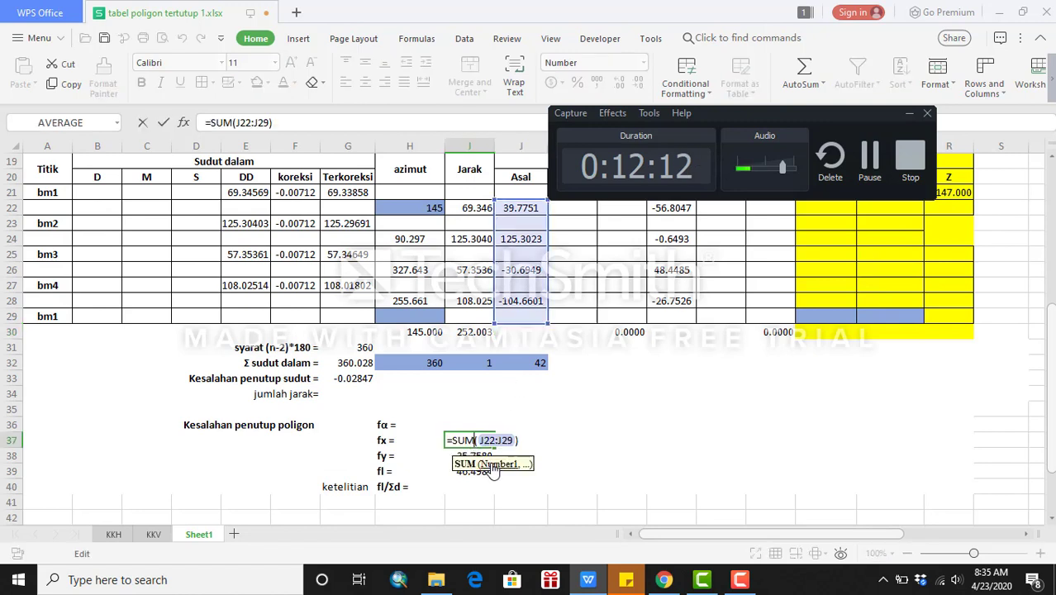
key("Return")
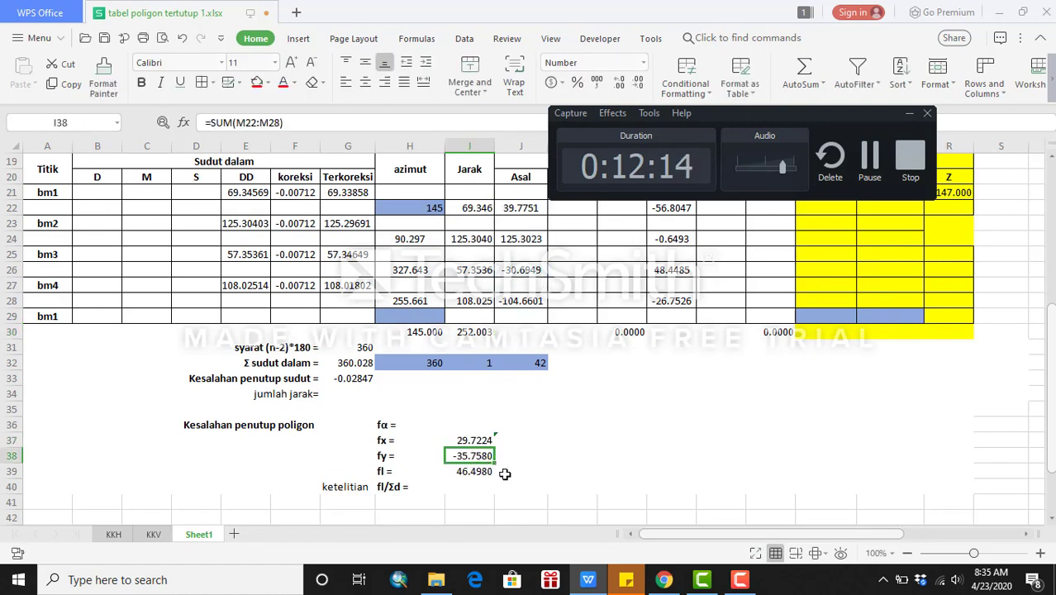
scroll(504, 474, "up", 1)
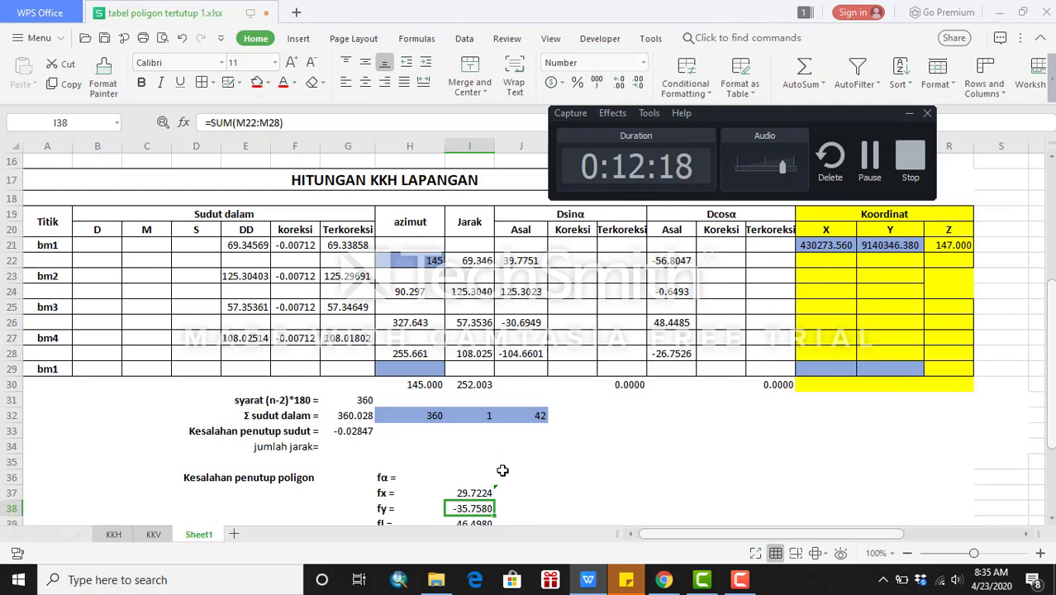
scroll(502, 470, "down", 1)
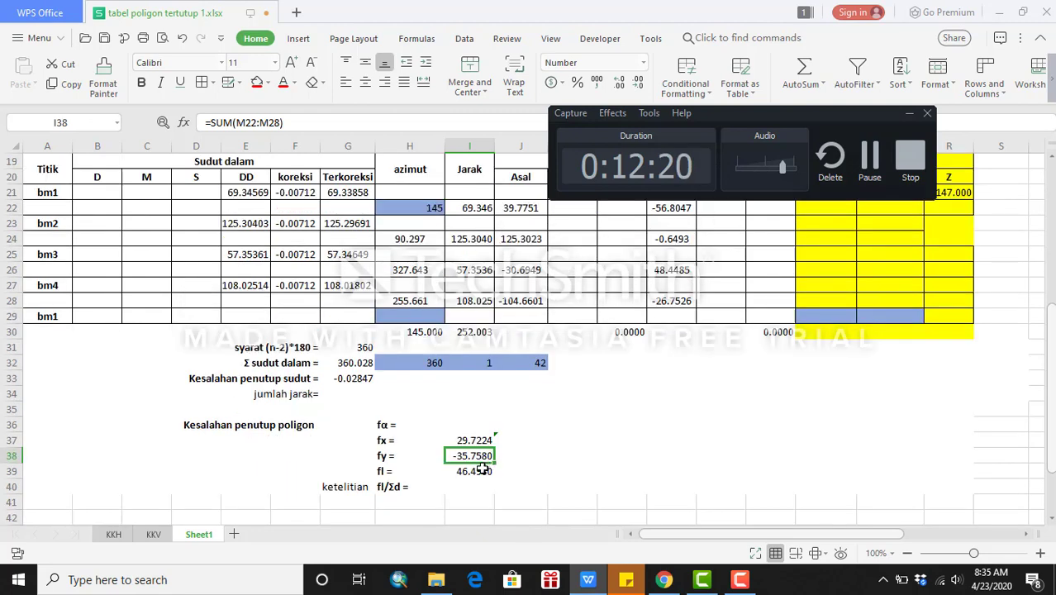
left_click(483, 470)
double_click(482, 470)
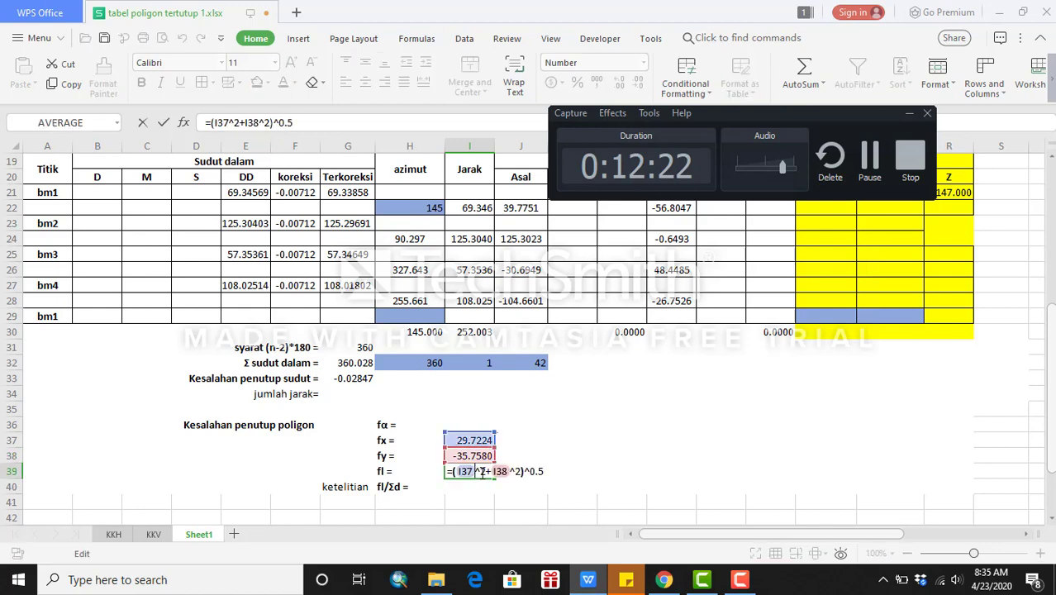
key("Escape")
double_click(482, 455)
key("Escape")
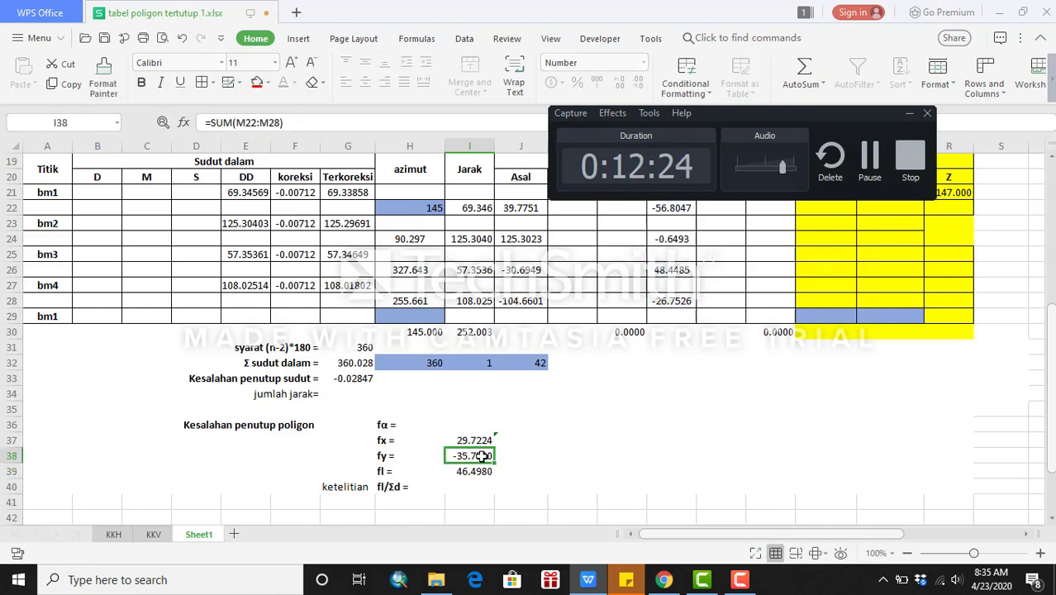
Examine the averaged measured distances (jarak terukur) in the upper table and the distance in I26 of the traverse table.
scroll(681, 354, "up", 5)
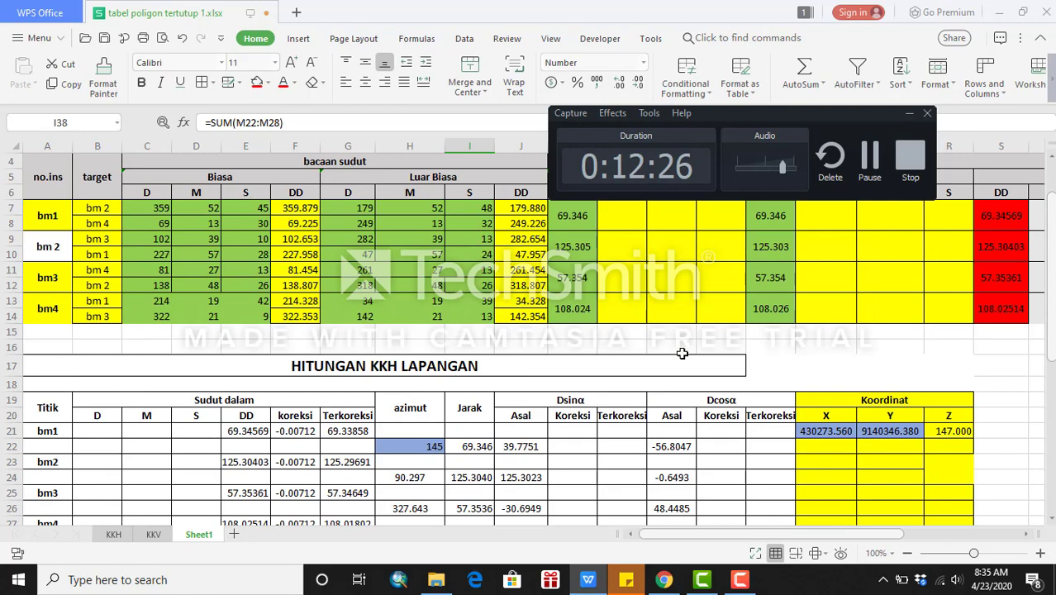
scroll(681, 354, "up", 1)
scroll(681, 353, "down", 2)
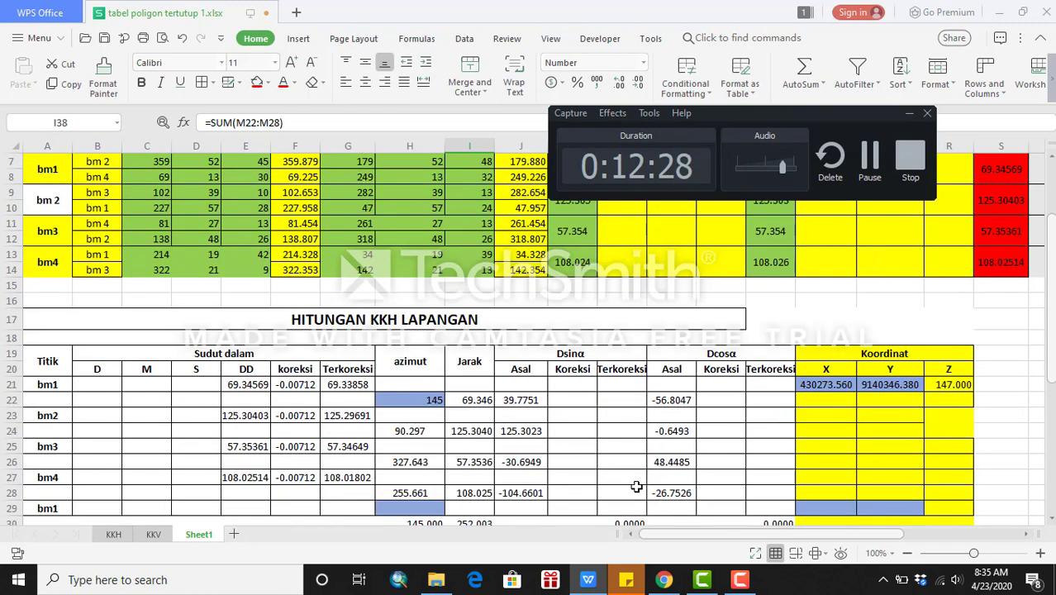
left_click_drag(665, 534, 751, 537)
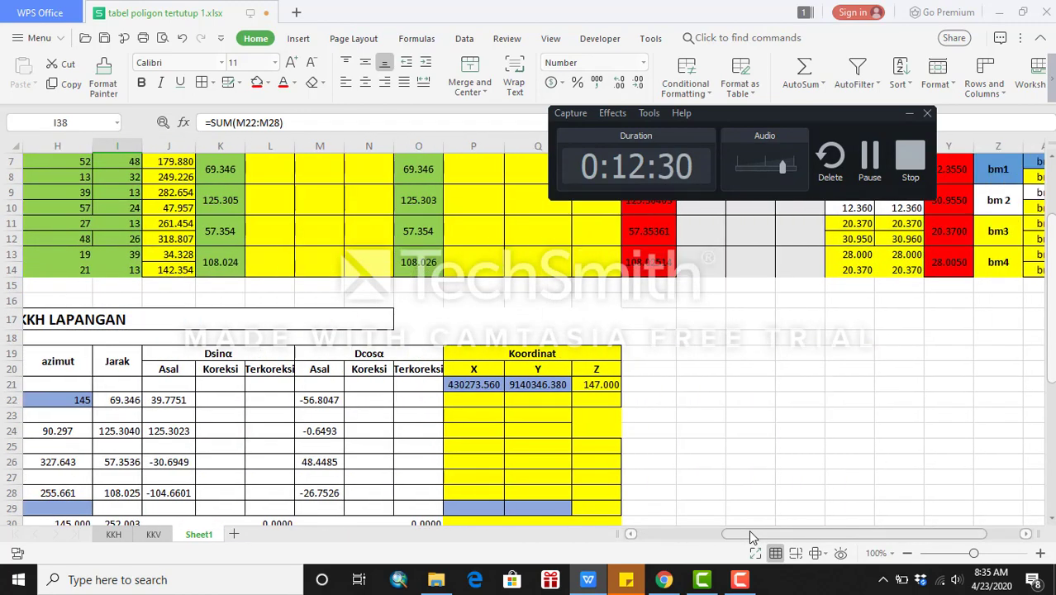
scroll(1038, 325, "up", 2)
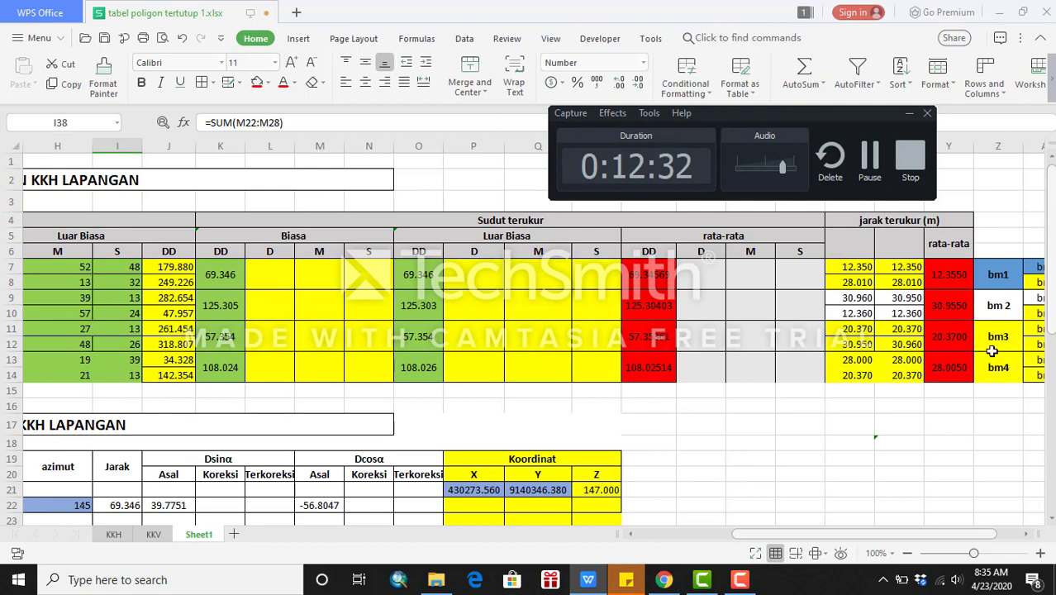
double_click(934, 278)
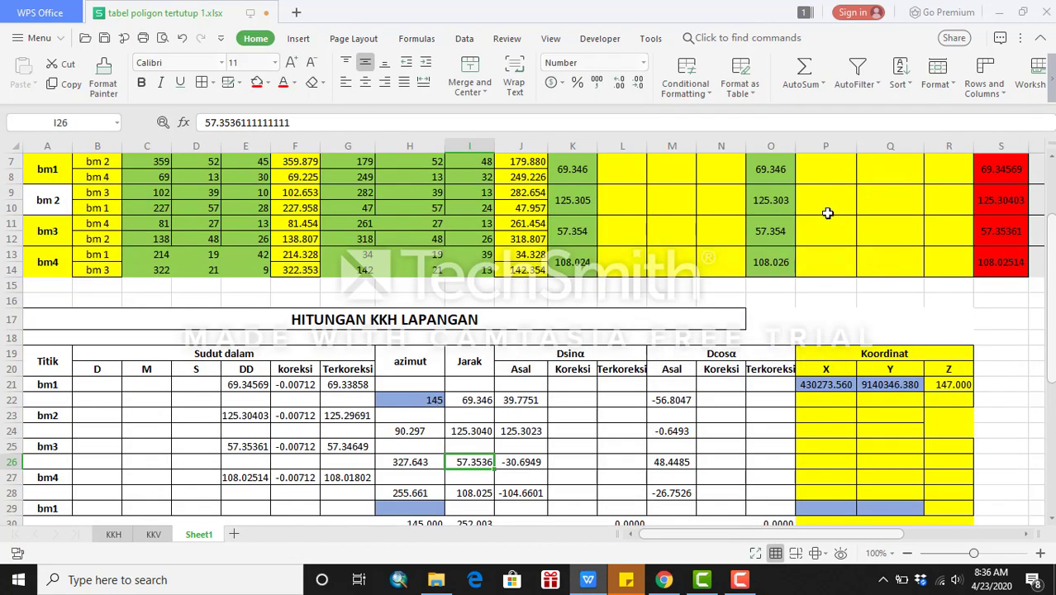
left_click(741, 579)
left_click(851, 313)
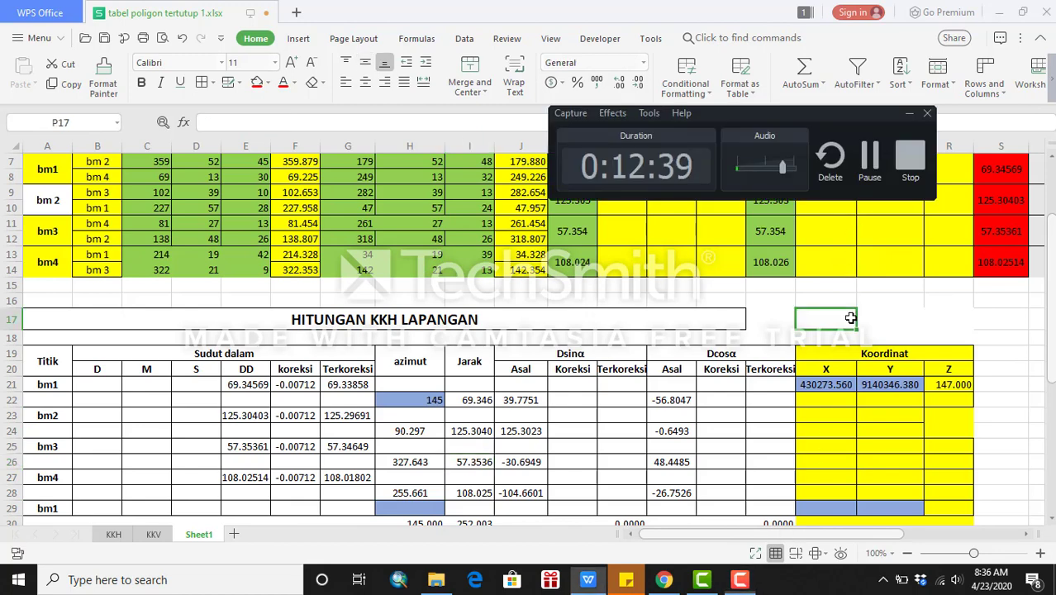
Recheck which Dsinα and Dcosα ranges the fx and fy sums in I37 and I38 cover.
scroll(535, 407, "down", 3)
left_click(601, 401)
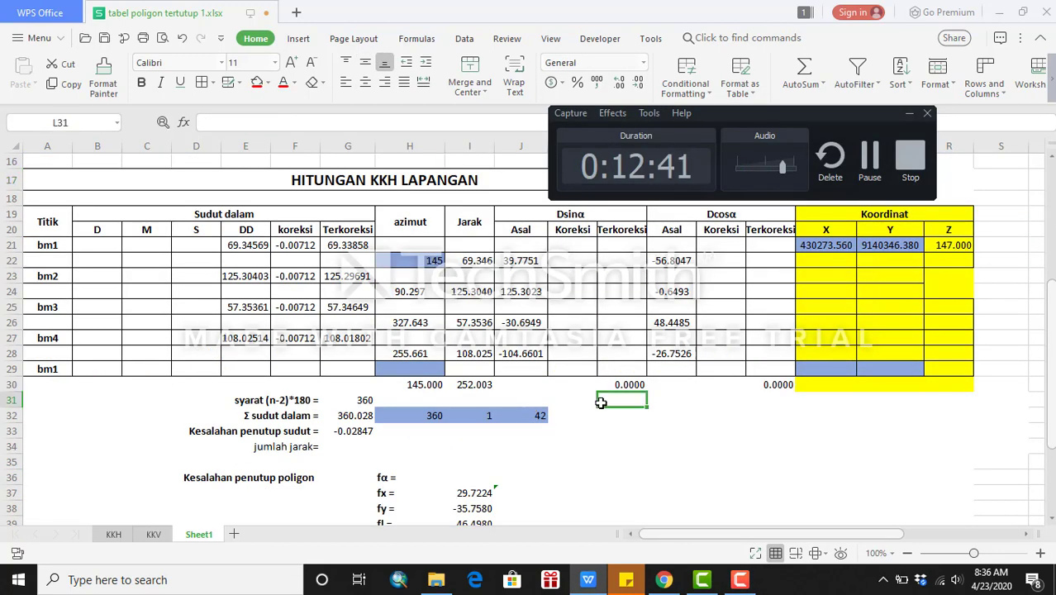
scroll(471, 440, "down", 1)
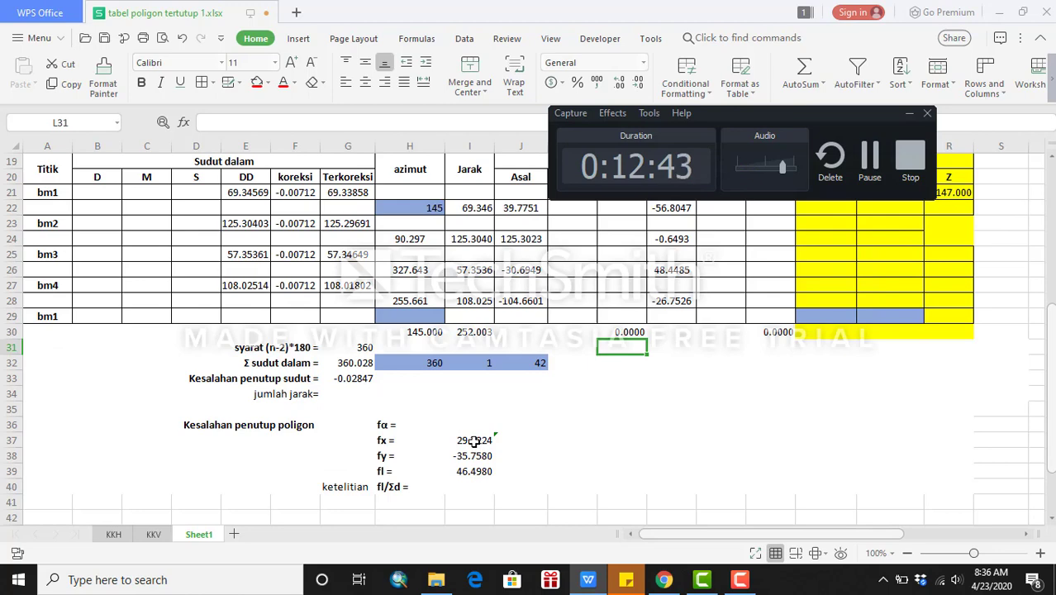
double_click(476, 439)
key("Escape")
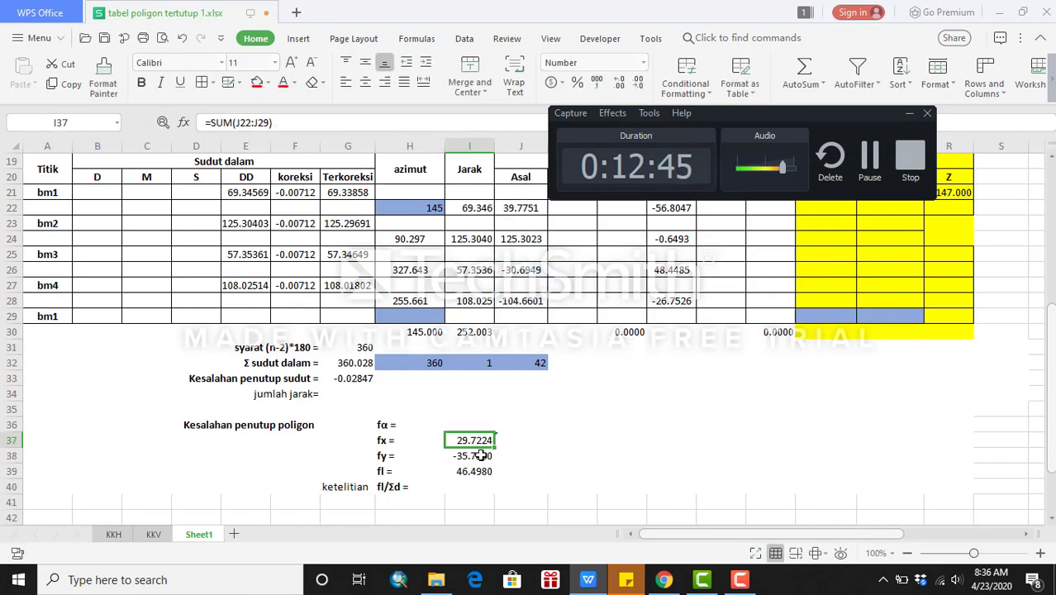
double_click(480, 456)
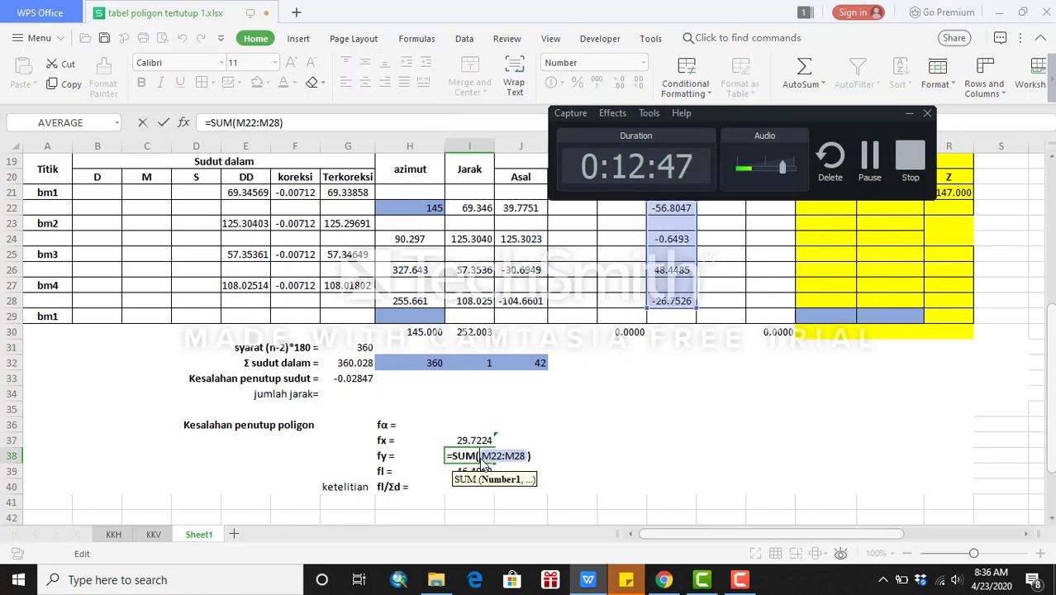
key("Escape")
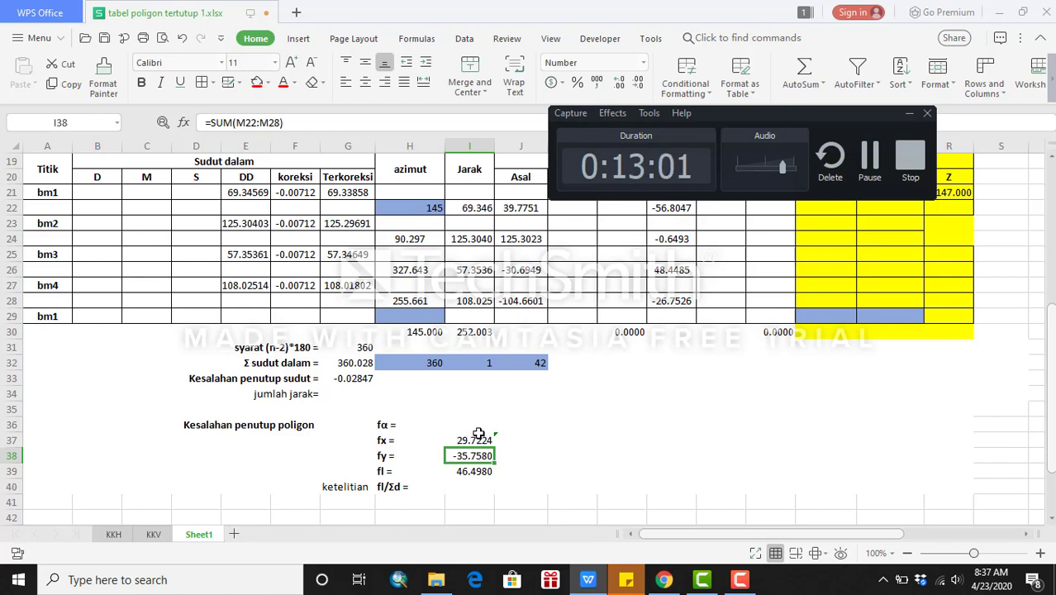
Compare the distances in I22:I28 with the corrected angles in G21:G27 and the average angle in S7.
scroll(526, 376, "up", 1)
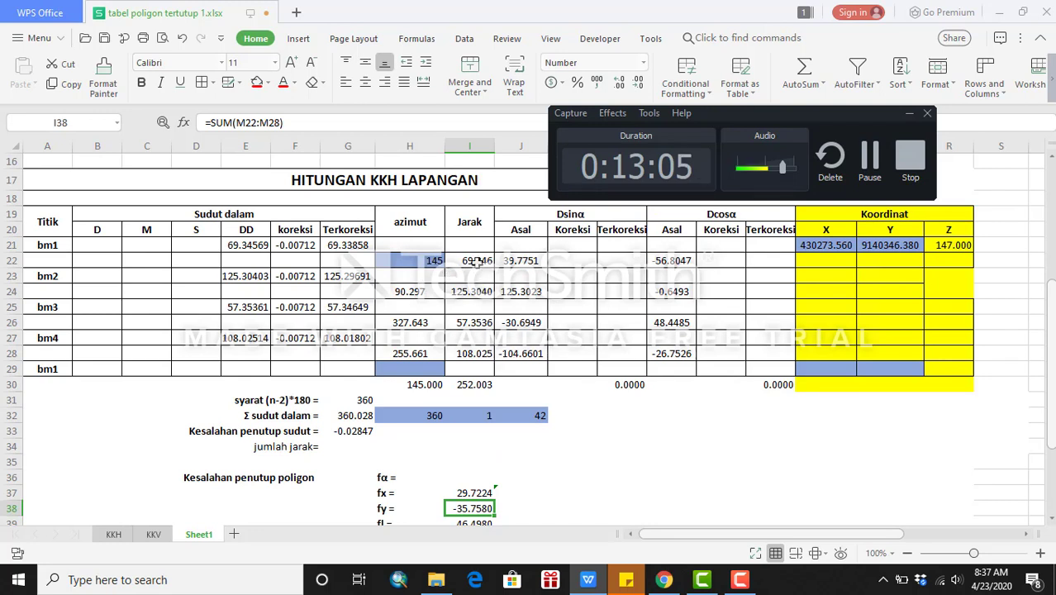
left_click_drag(476, 261, 447, 348)
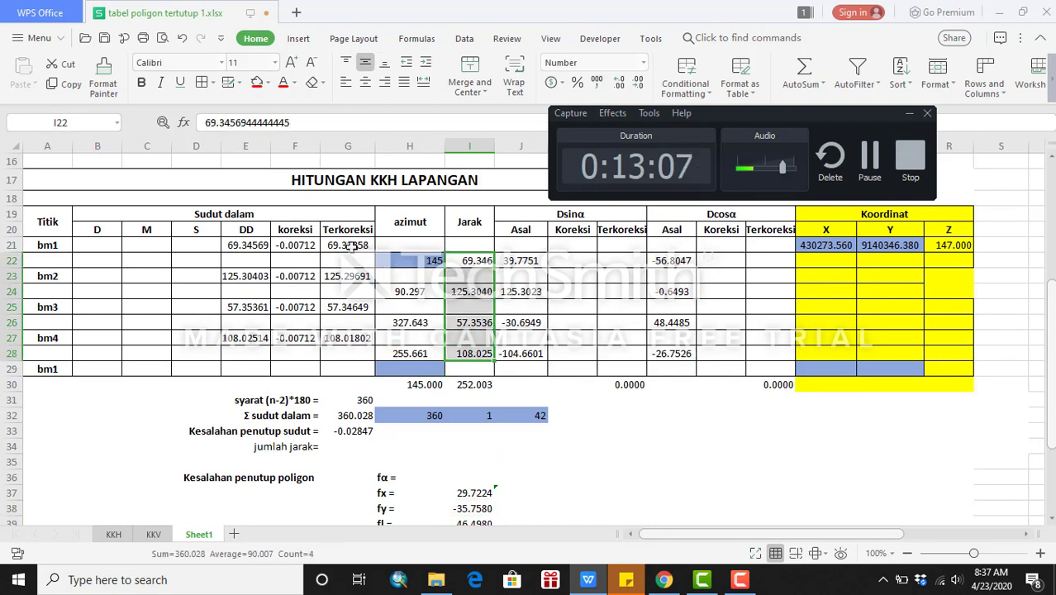
left_click_drag(347, 245, 350, 354)
left_click_drag(463, 265, 461, 353)
scroll(789, 375, "up", 4)
left_click(1004, 217)
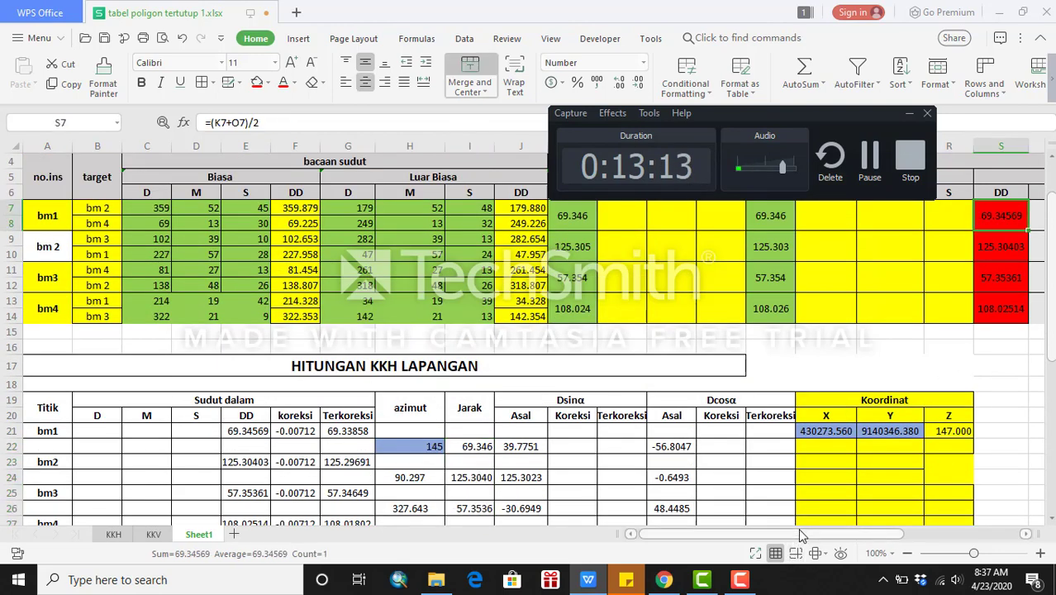
Copy the averaged measured distances in Y7:Y14 and paste them as values into the Jarak column starting at I22.
left_click_drag(800, 537, 891, 537)
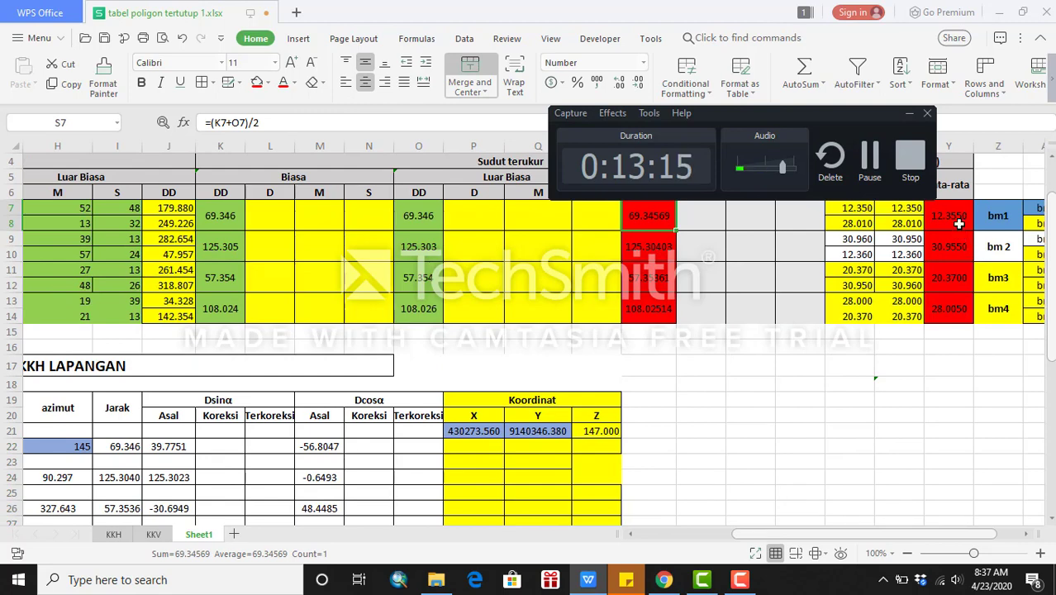
left_click_drag(950, 216, 952, 302)
key("ctrl+c")
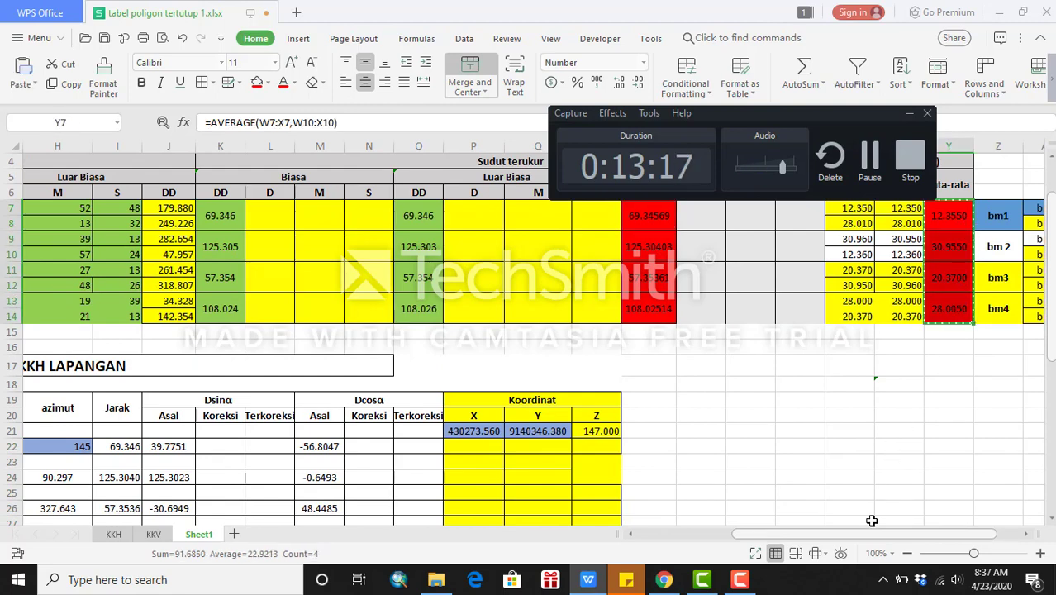
left_click_drag(852, 534, 724, 543)
scroll(523, 484, "down", 3)
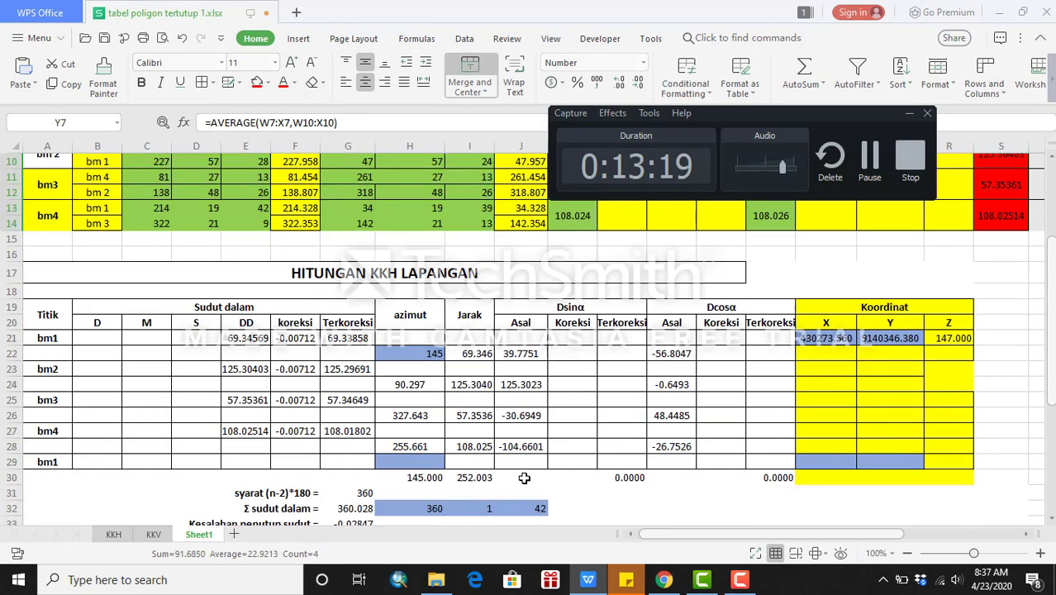
left_click(479, 308)
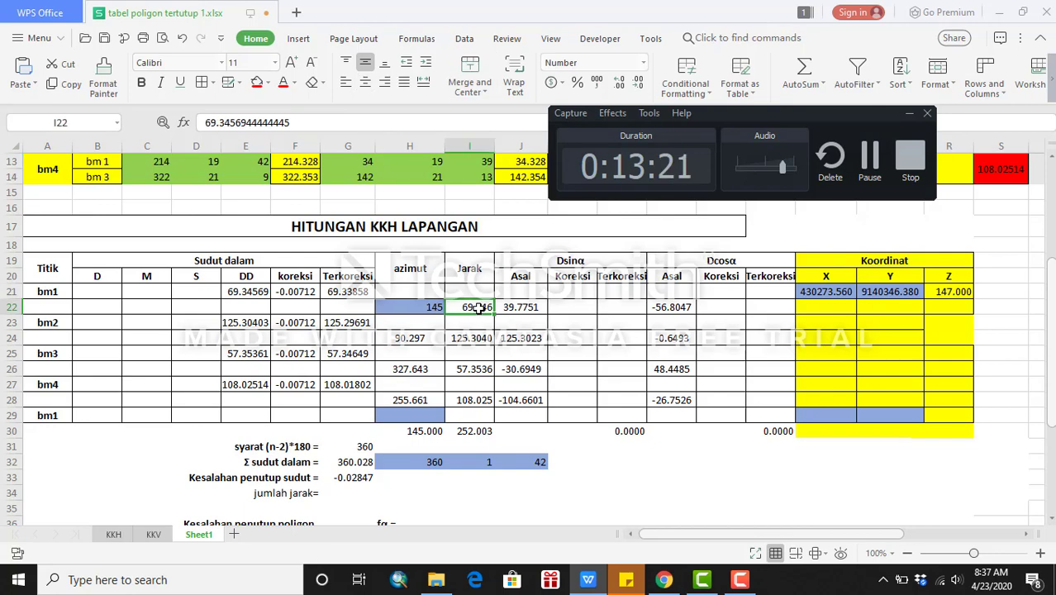
right_click(478, 307)
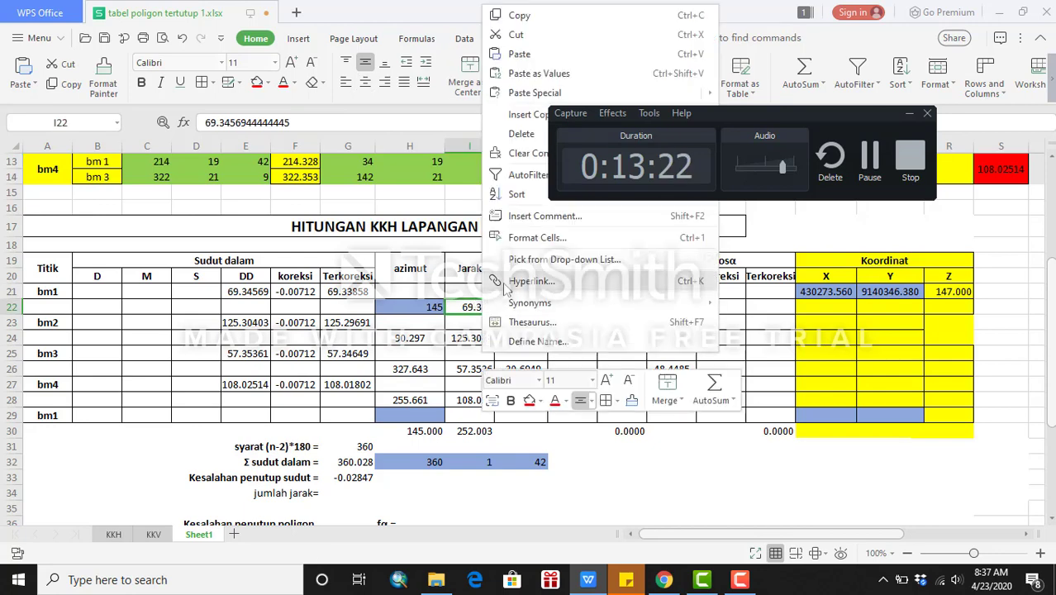
left_click(539, 72)
left_click(690, 476)
Check the recalculated polygon closure errors fx, fy and fl in I37:I39.
scroll(579, 429, "down", 4)
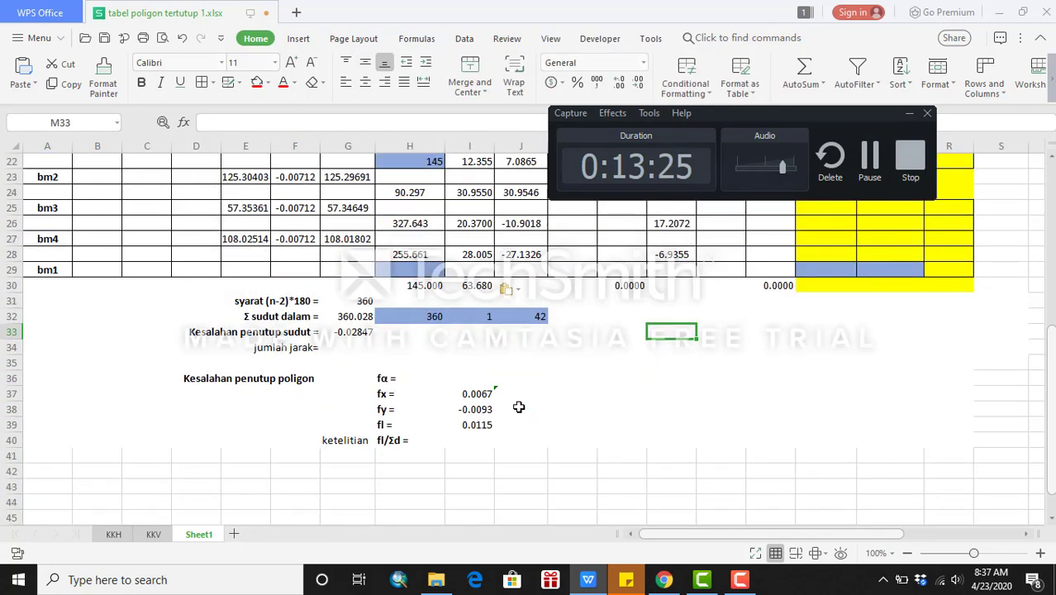
left_click(484, 348)
left_click(482, 364)
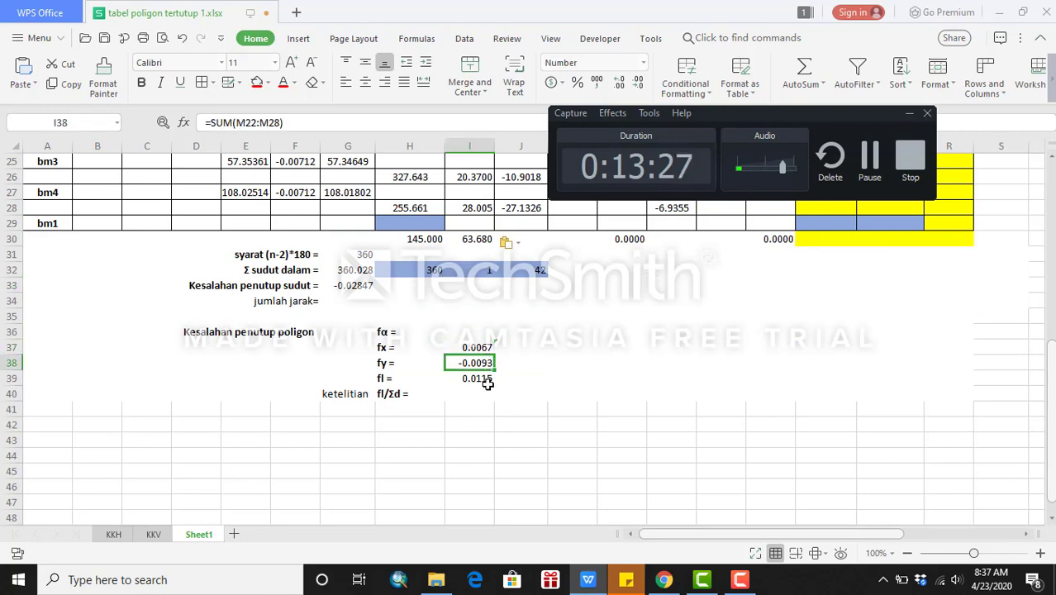
left_click(479, 378)
scroll(555, 400, "up", 3)
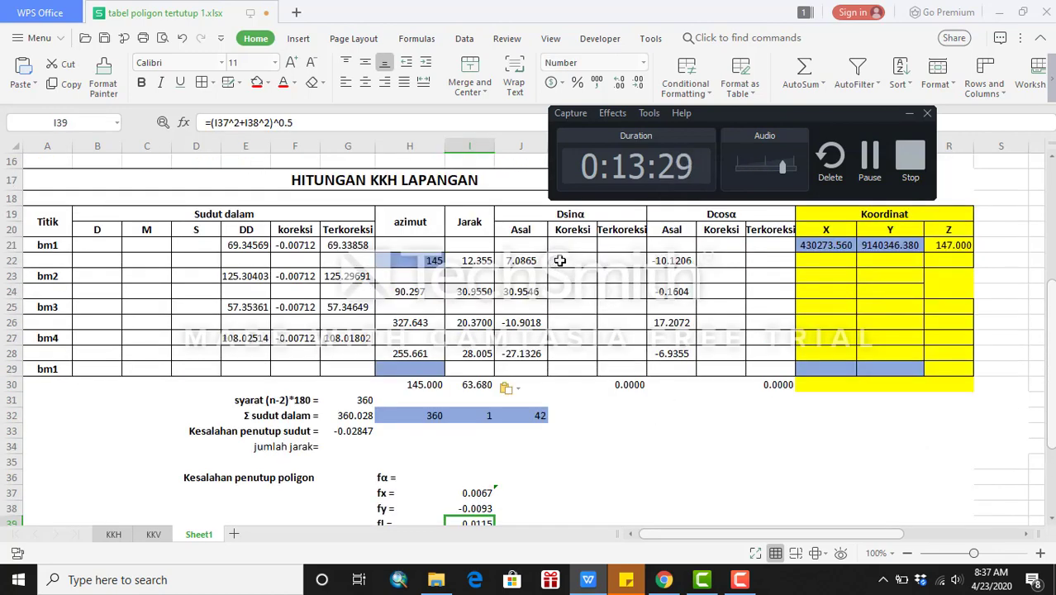
left_click(588, 289)
left_click(580, 259)
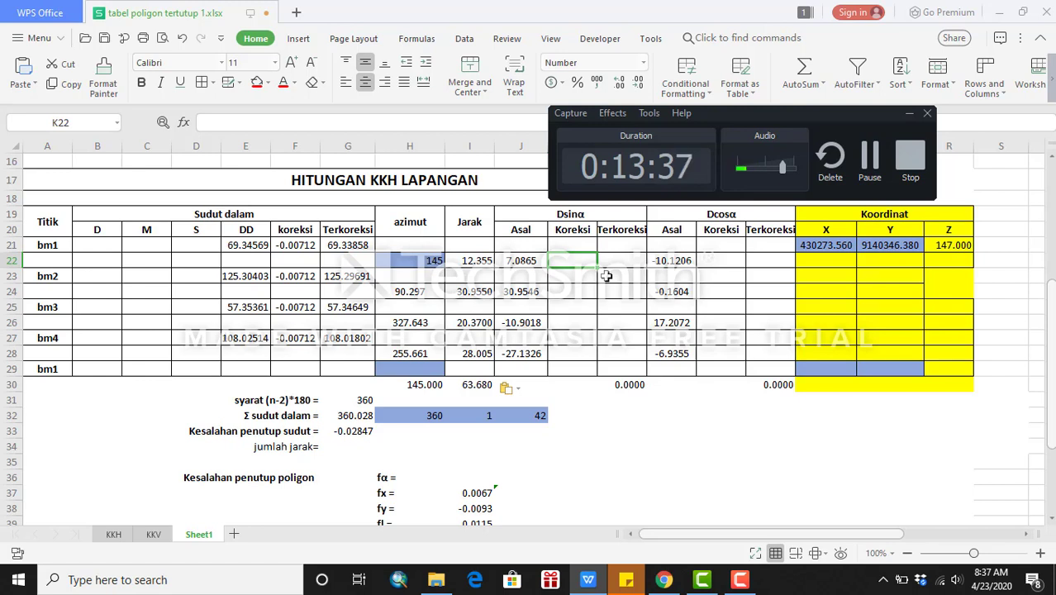
type("=")
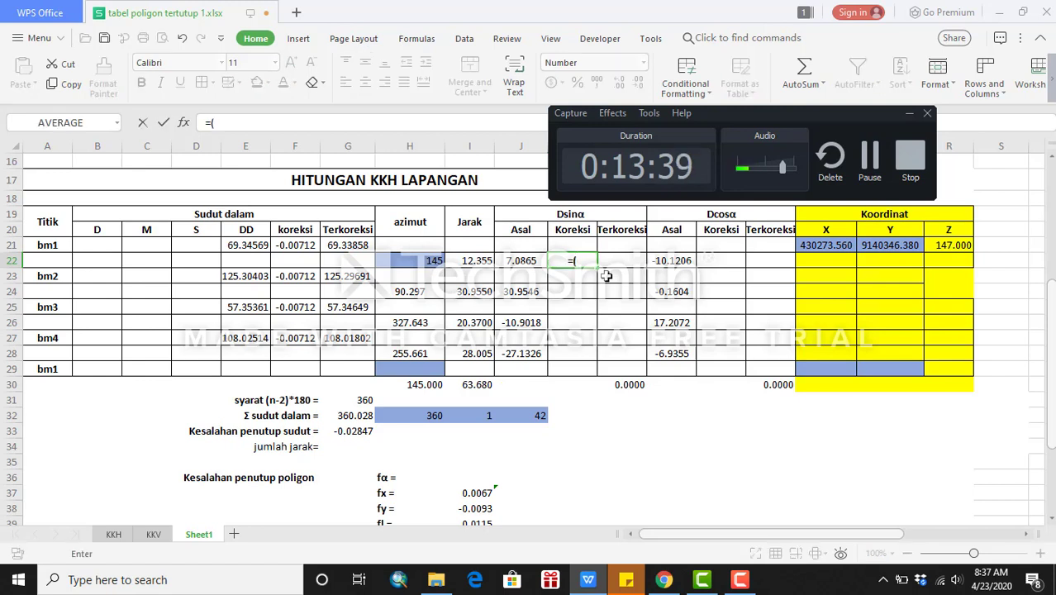
type("(")
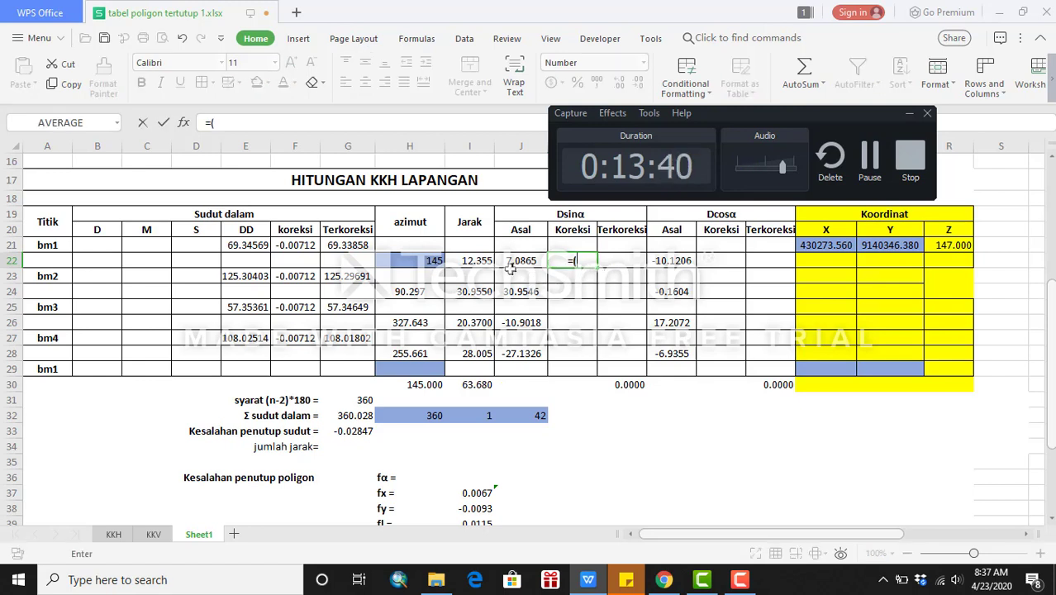
left_click(487, 266)
type("/")
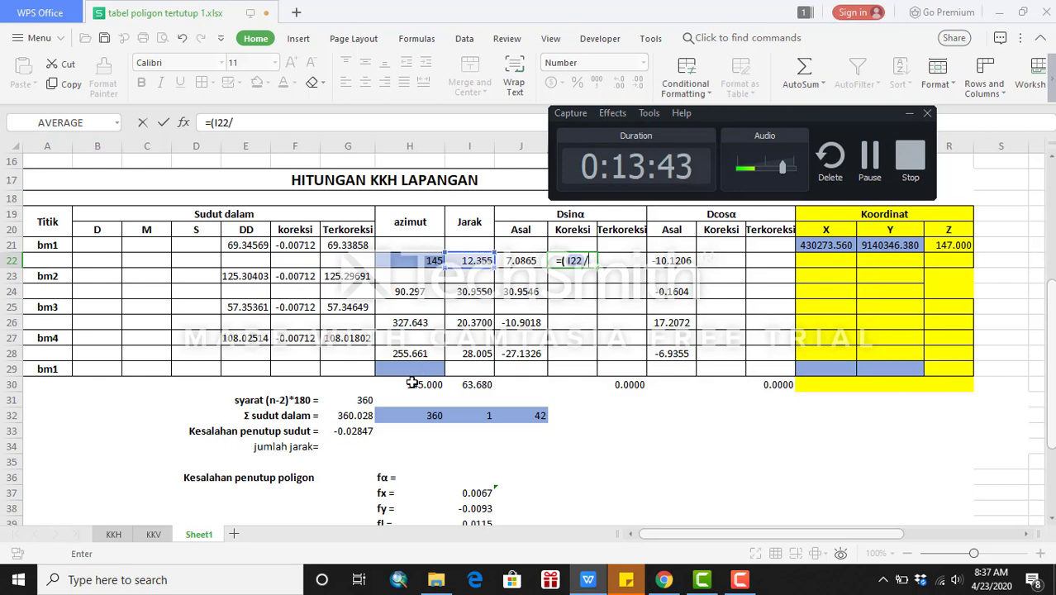
key("Escape")
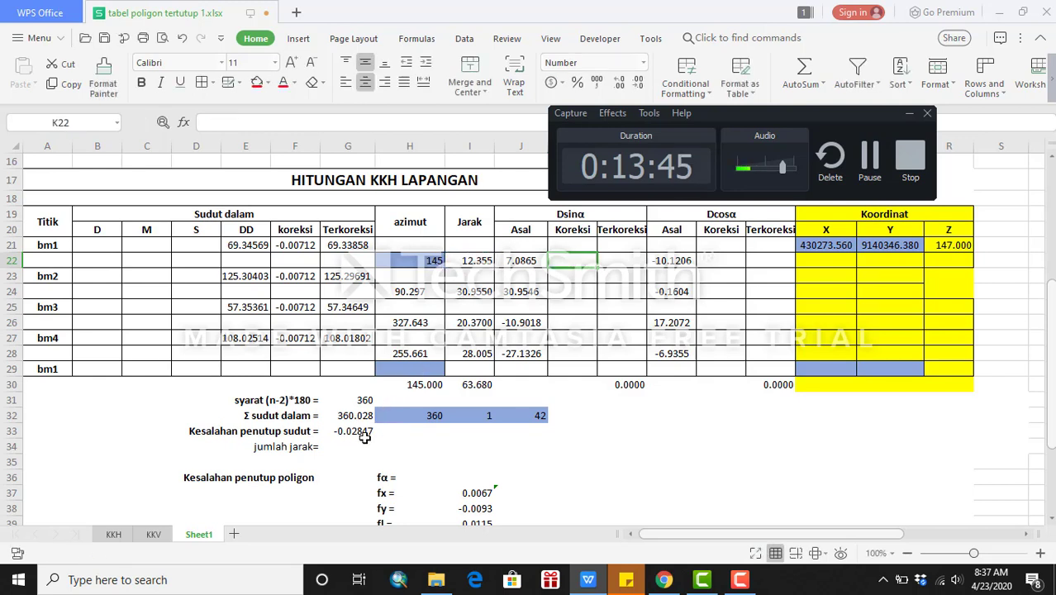
Calculate the total distance (jumlah jarak) in G34 as the sum of I22:I28.
left_click(355, 446)
type("=sum(")
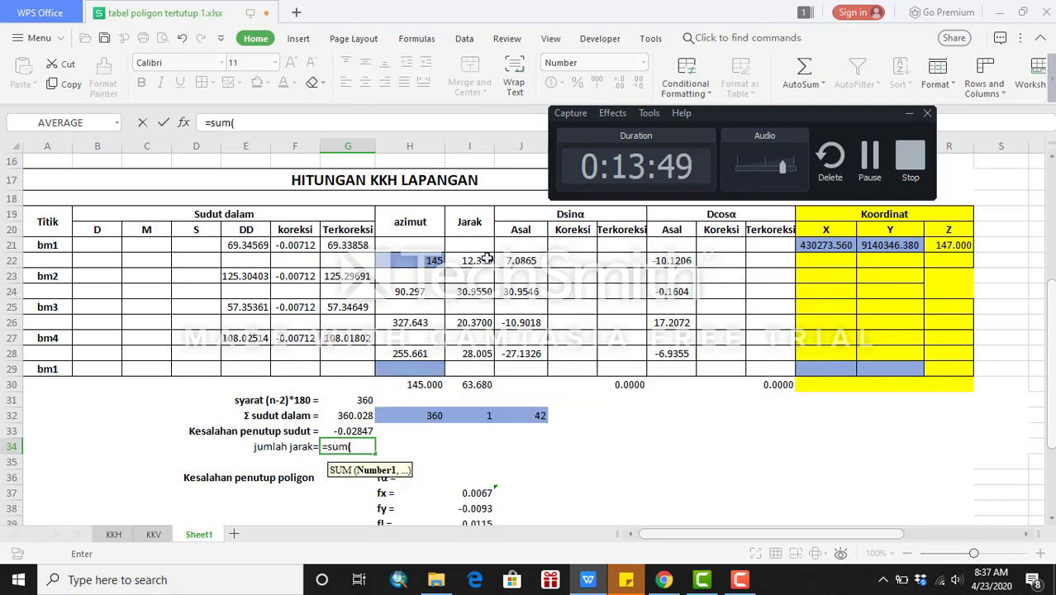
left_click_drag(483, 260, 482, 355)
key("Return")
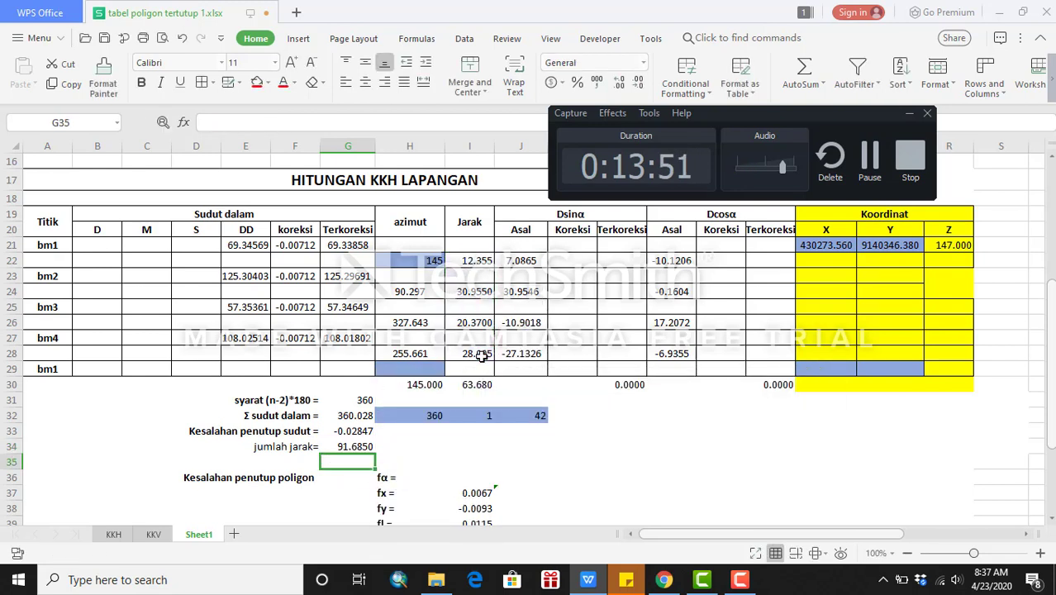
left_click(572, 260)
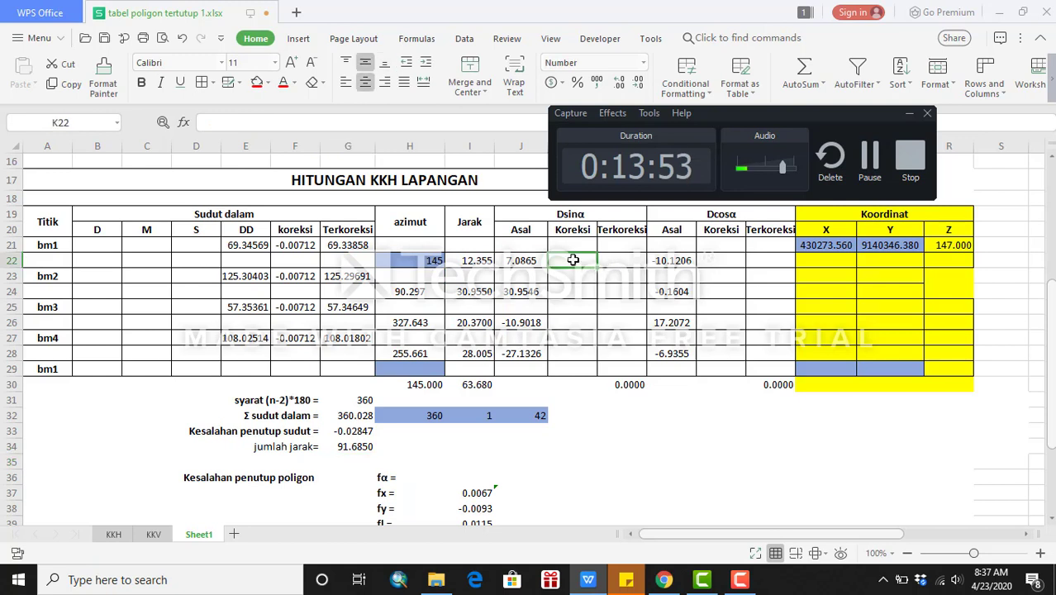
type("=")
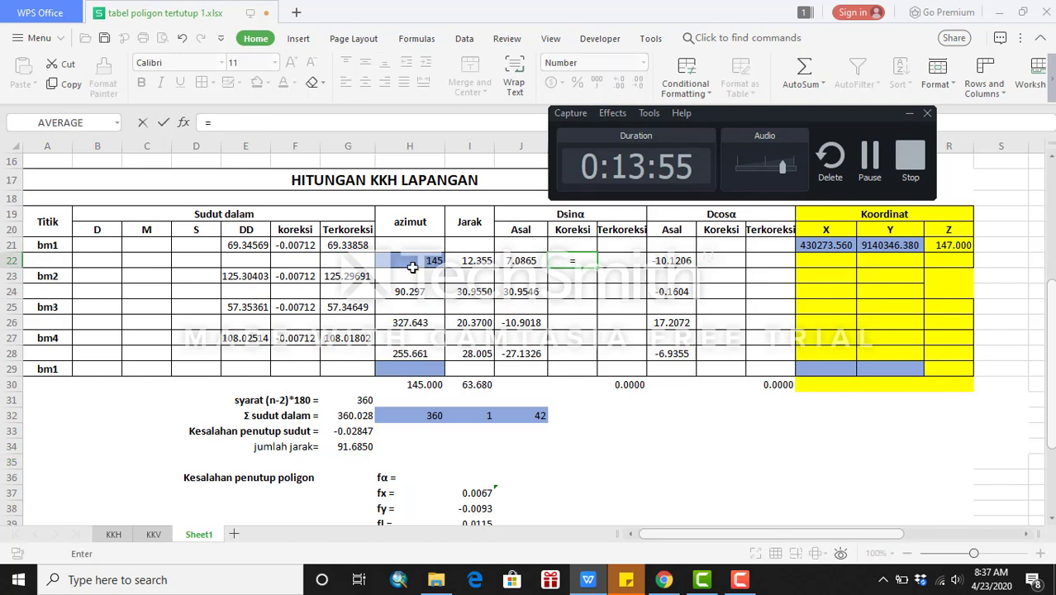
left_click(483, 260)
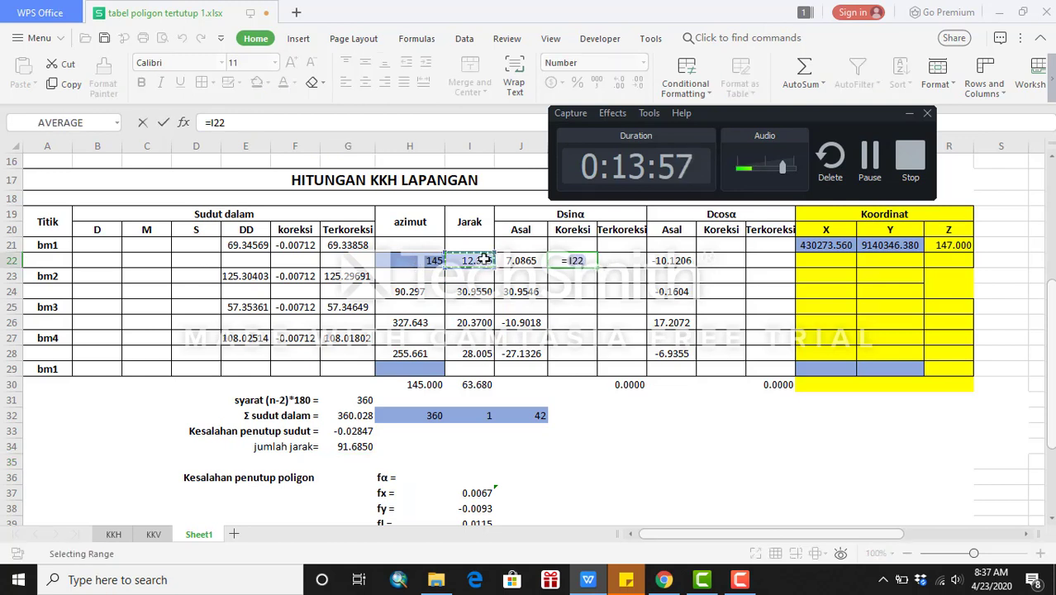
key("BackSpace")
key("BackSpace")
key("BackSpace")
key("Return")
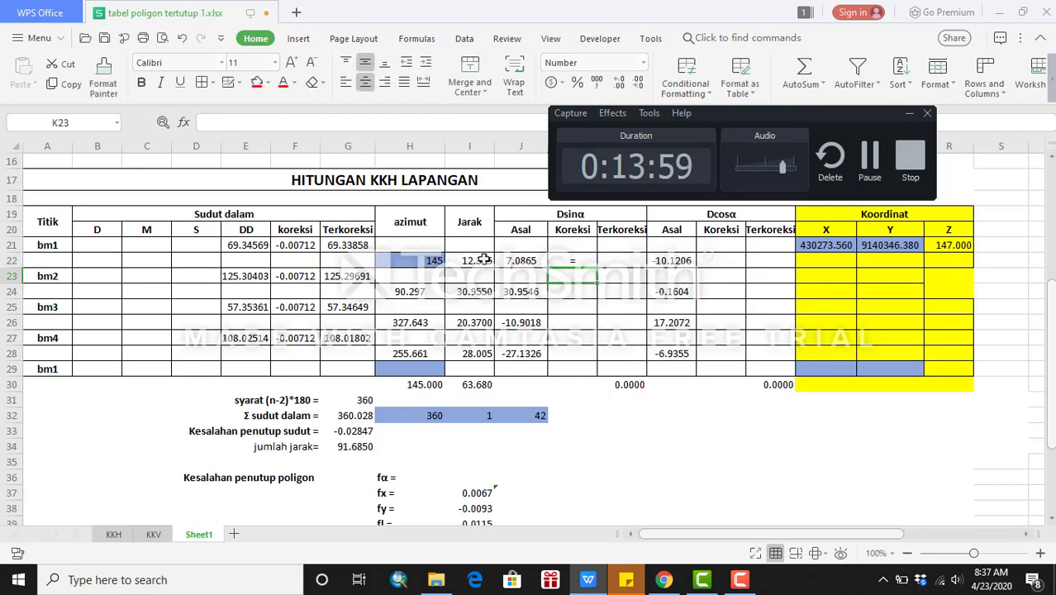
Begin a new Dsinα correction formula for the first traverse leg in K22.
key("Up")
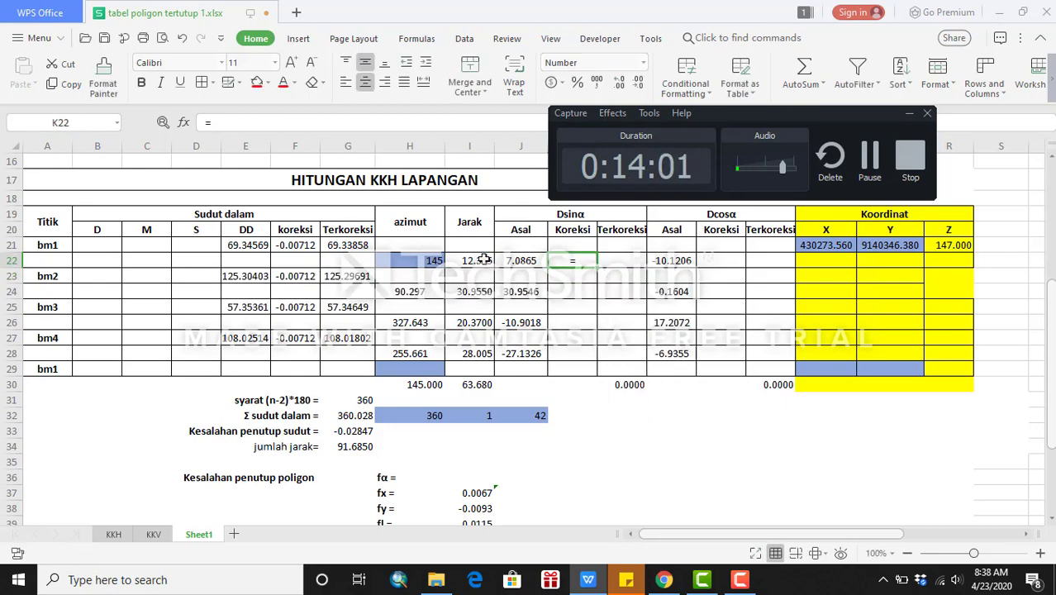
type("=")
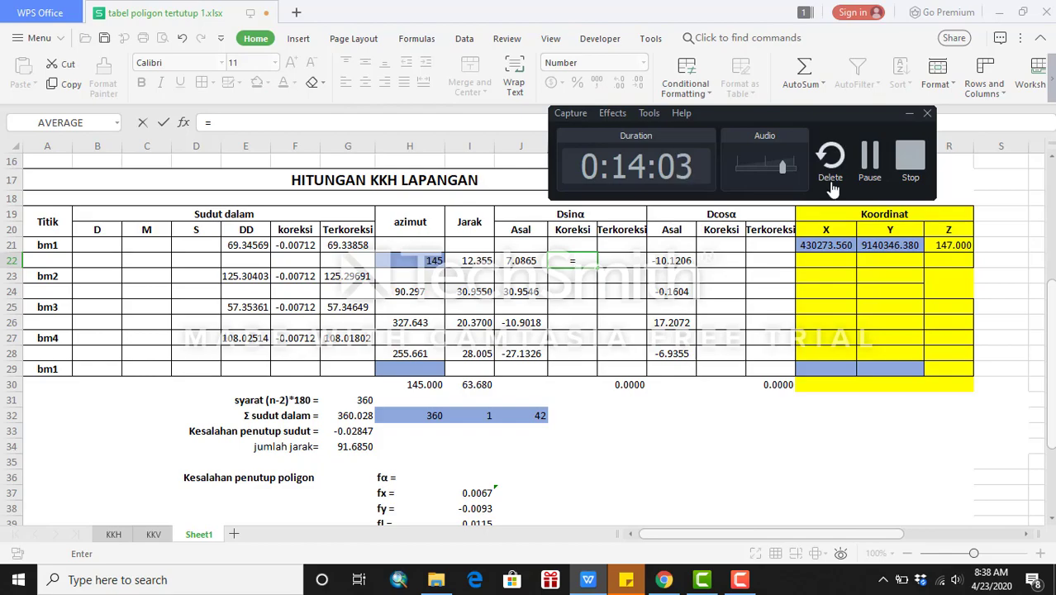